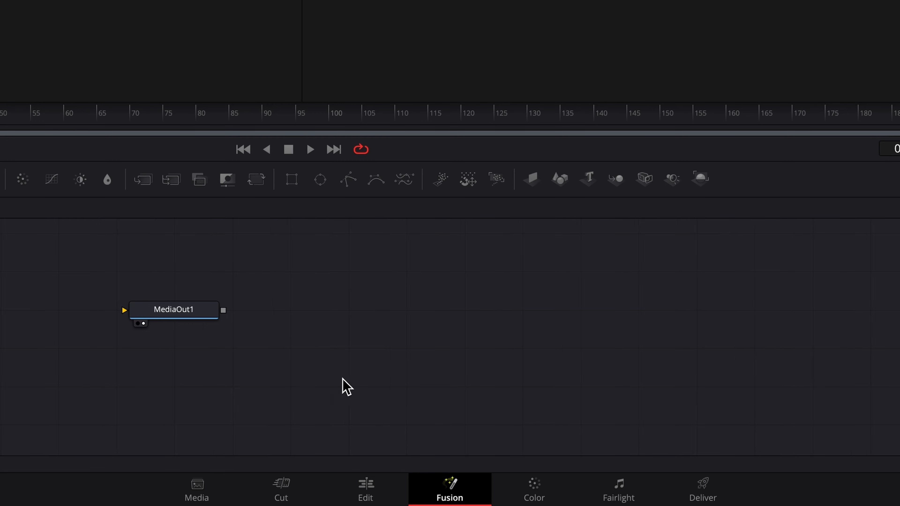
Add a Text3D node, chain a Merge3D and a Renderer3D after it, and connect the renderer to MediaOut1
scroll(389, 437, left, 5)
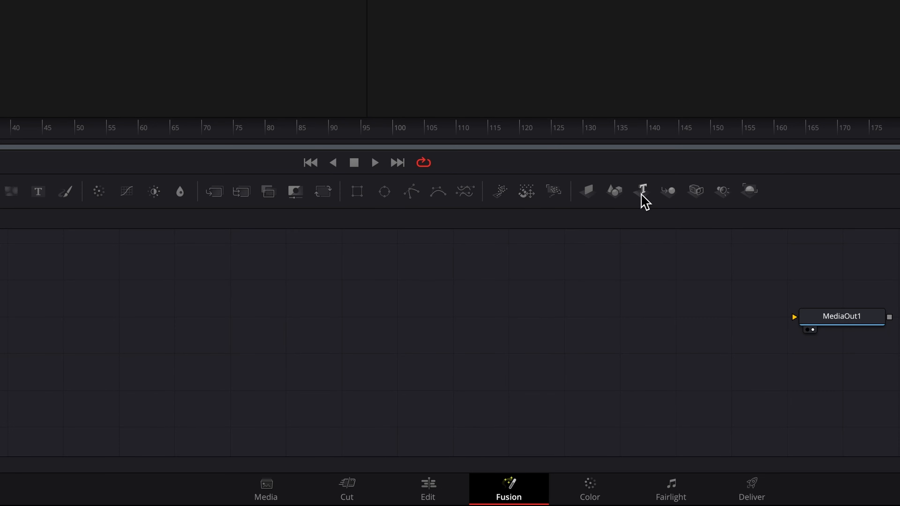
drag(643, 197, 56, 337)
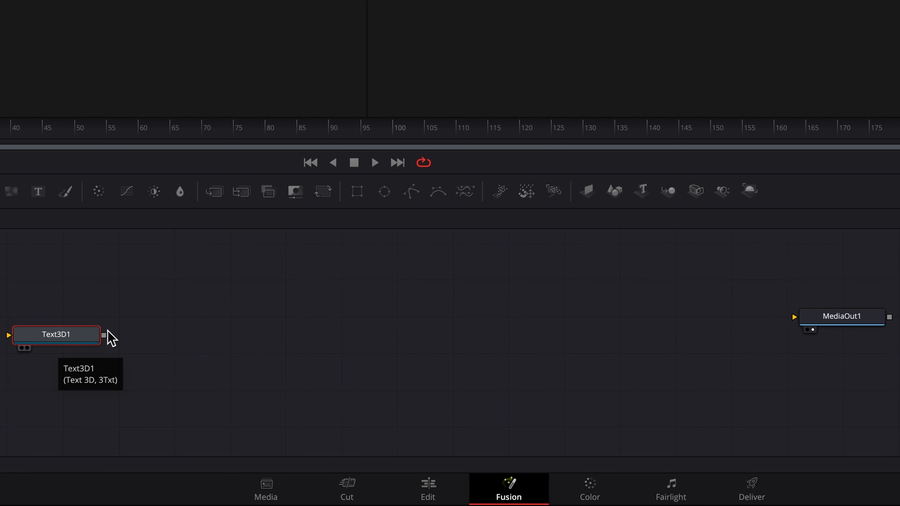
click(671, 192)
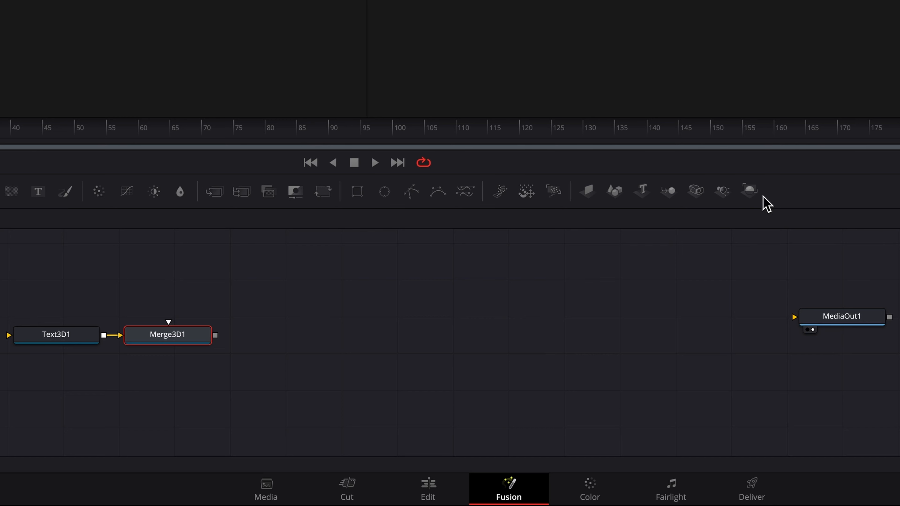
click(752, 193)
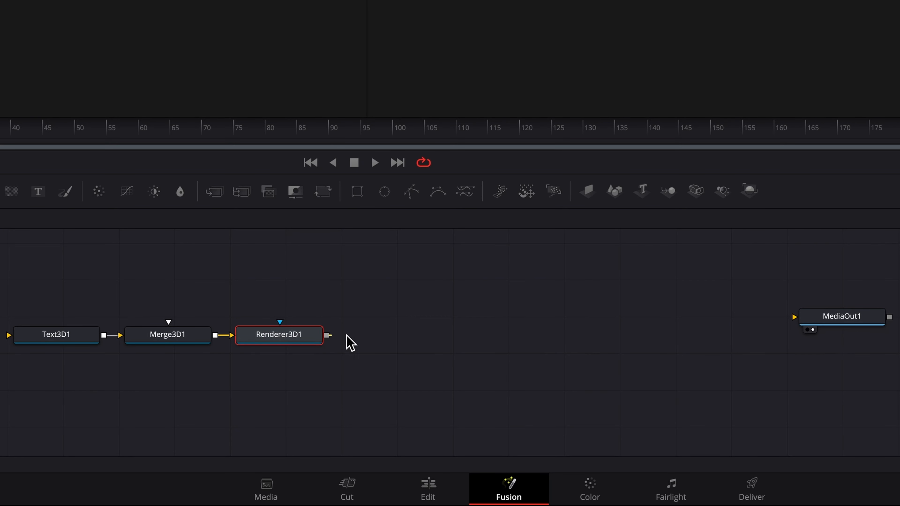
drag(346, 335, 862, 338)
Space out the Text3D1, Merge3D1 and Renderer3D1 nodes in a row ahead of MediaOut1
drag(174, 408, 100, 411)
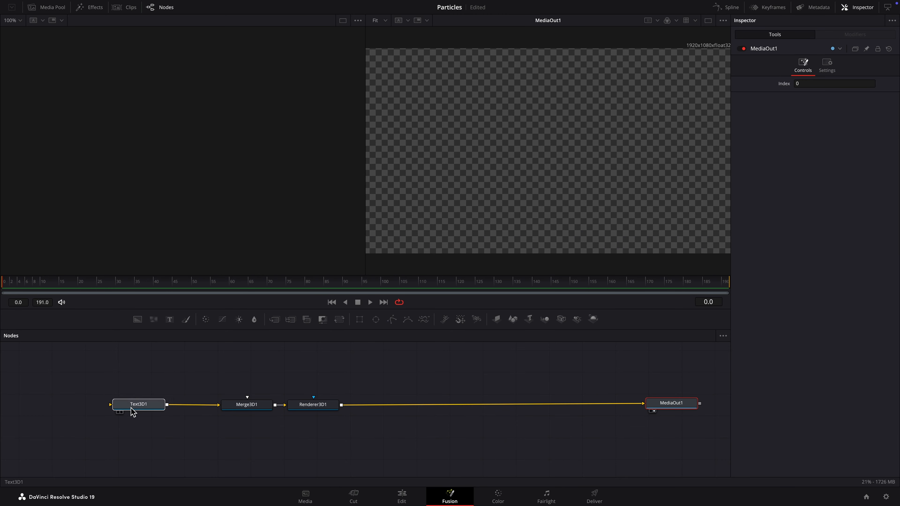
drag(235, 411, 205, 408)
drag(300, 408, 306, 408)
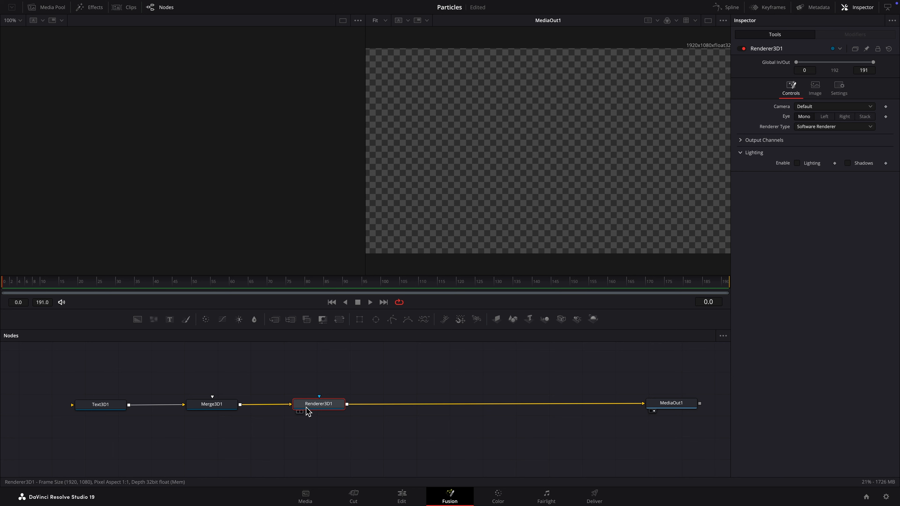
Enter PARTICLES as the text of the Text3D1 node
click(88, 407)
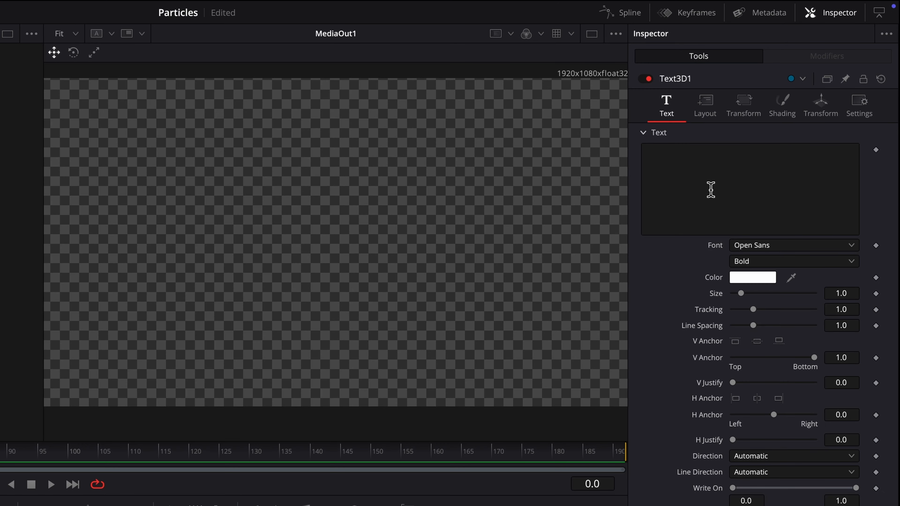
click(781, 116)
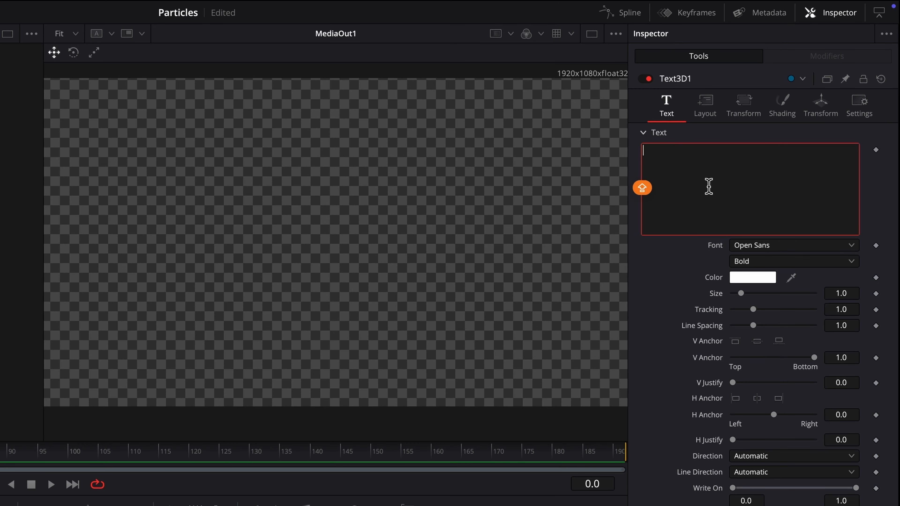
text(PARTIC)
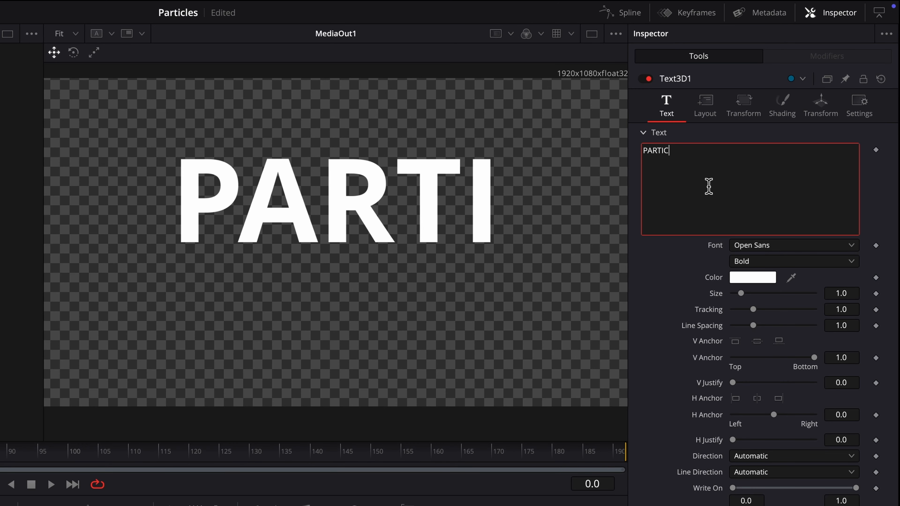
text(LES)
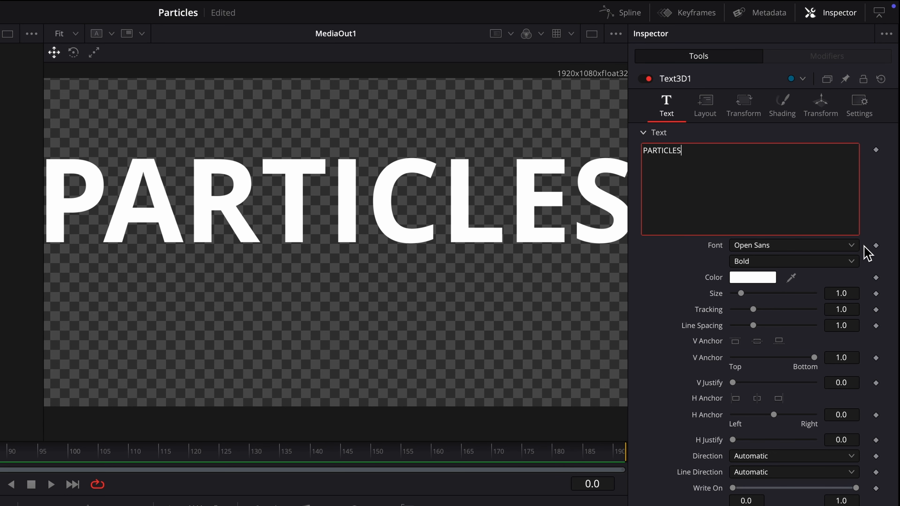
Set the font of the PARTICLES text to PT Sans Caption and save the project
click(851, 248)
scroll(819, 385, down, 10)
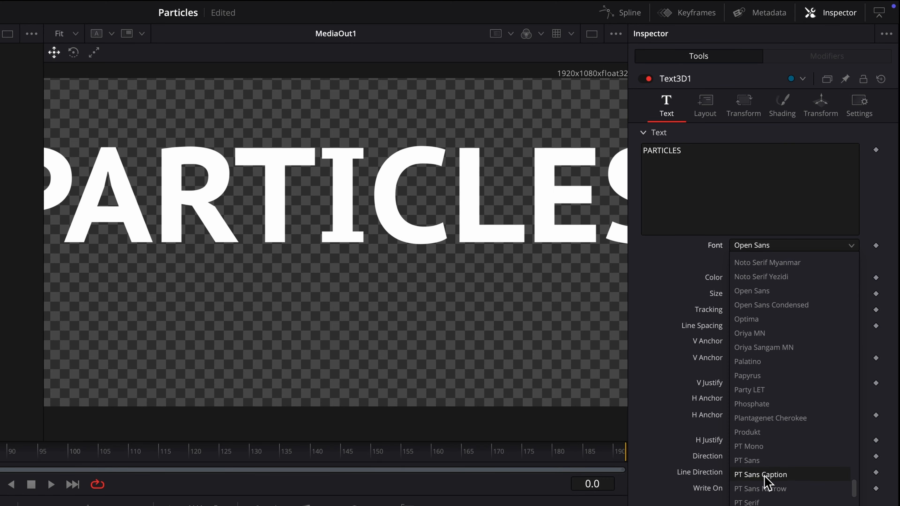
click(747, 474)
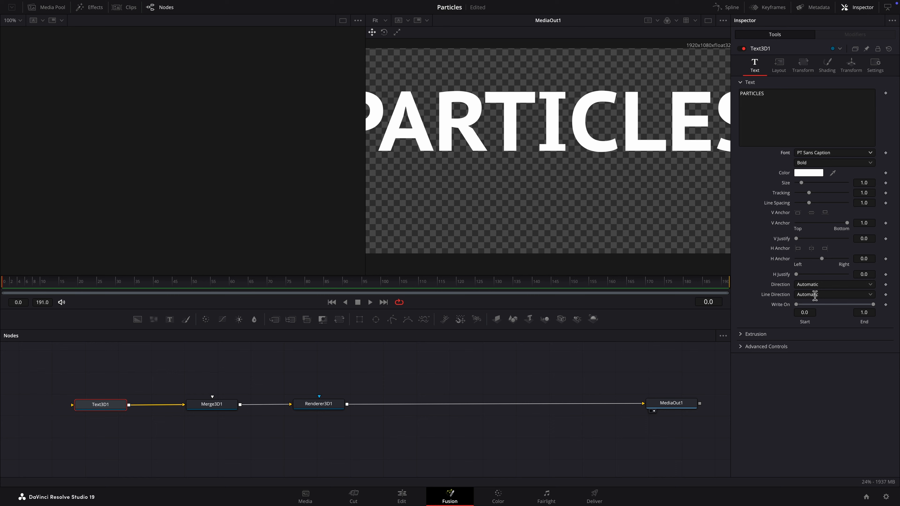
key(ctrl+s)
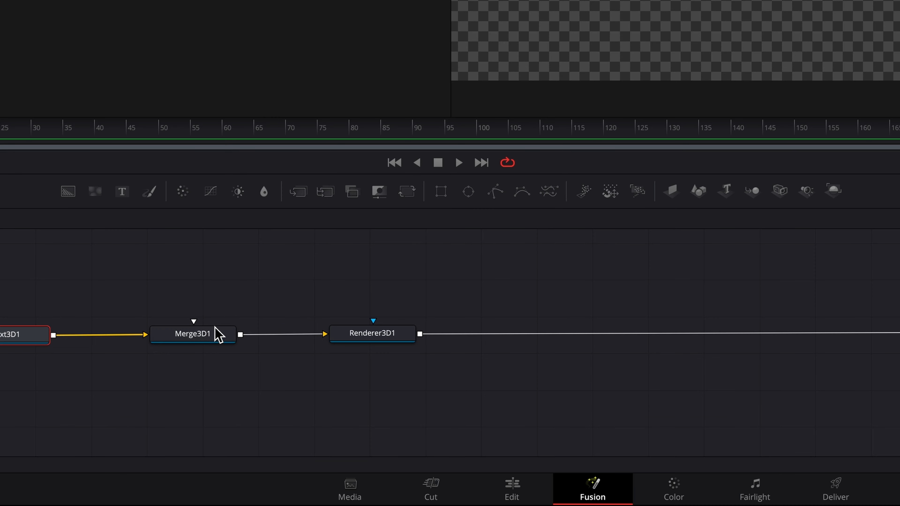
Add a Camera3D node connected to Merge3D1 and place it directly below the merge node
click(197, 339)
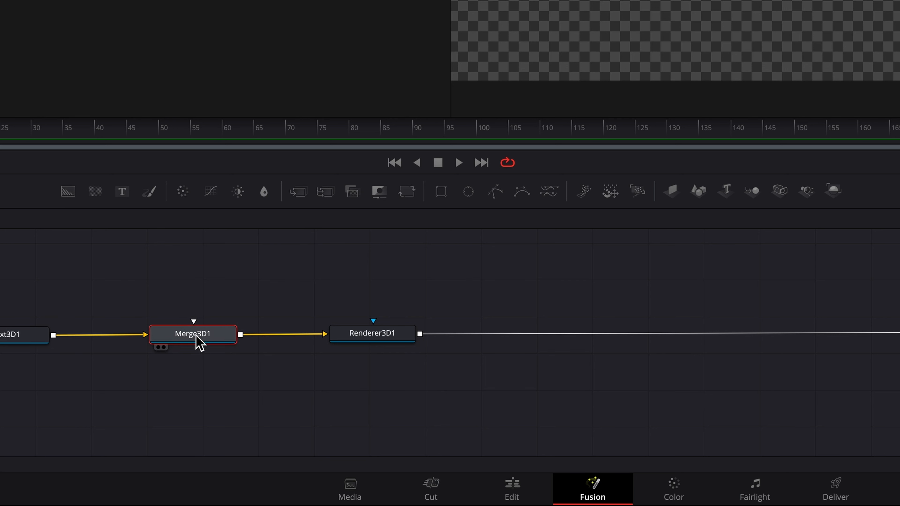
click(781, 197)
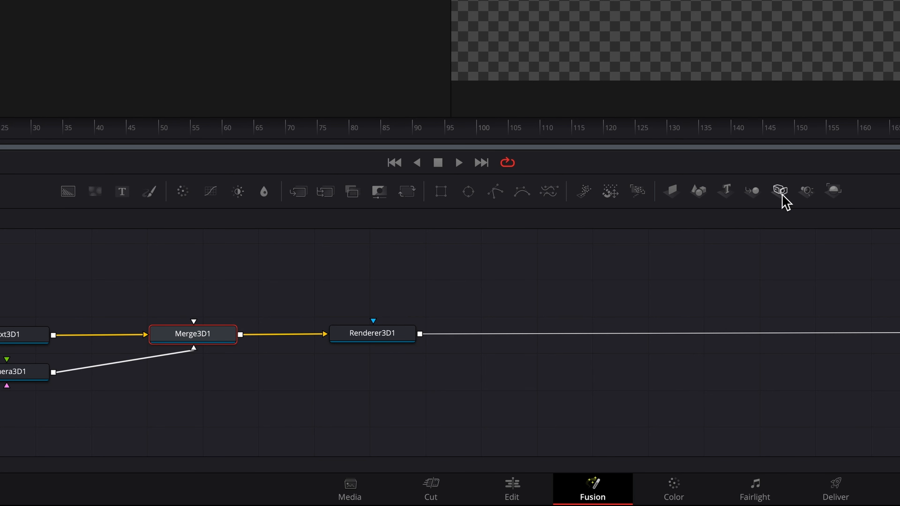
drag(1, 381, 189, 424)
click(190, 429)
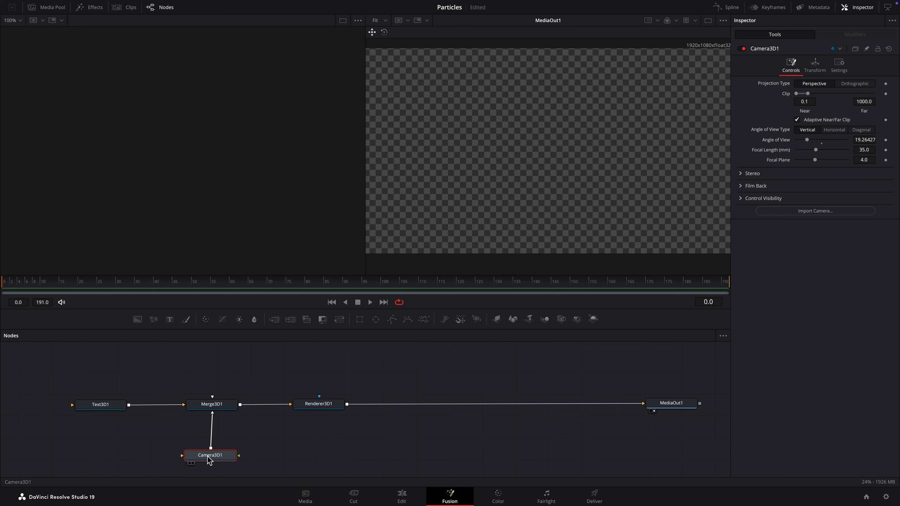
Display Merge3D1 in the empty viewer and set that viewer to the Top view
click(213, 407)
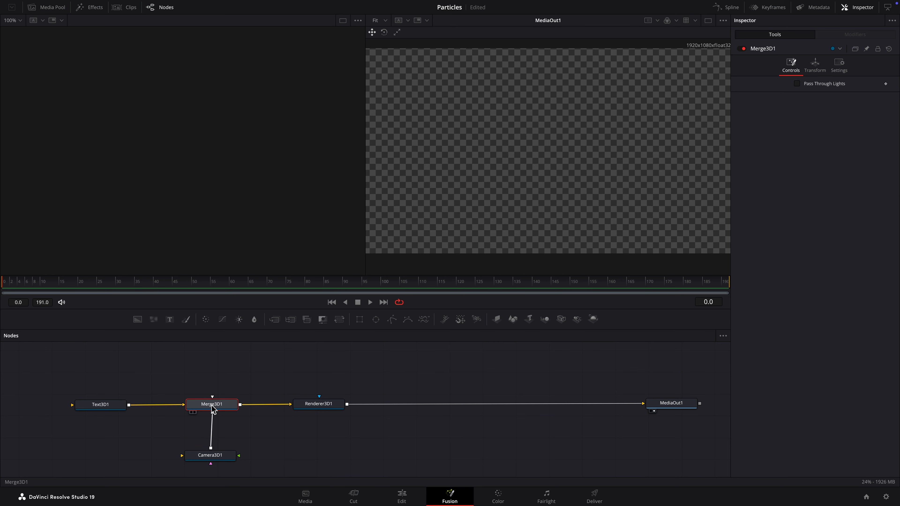
key(1)
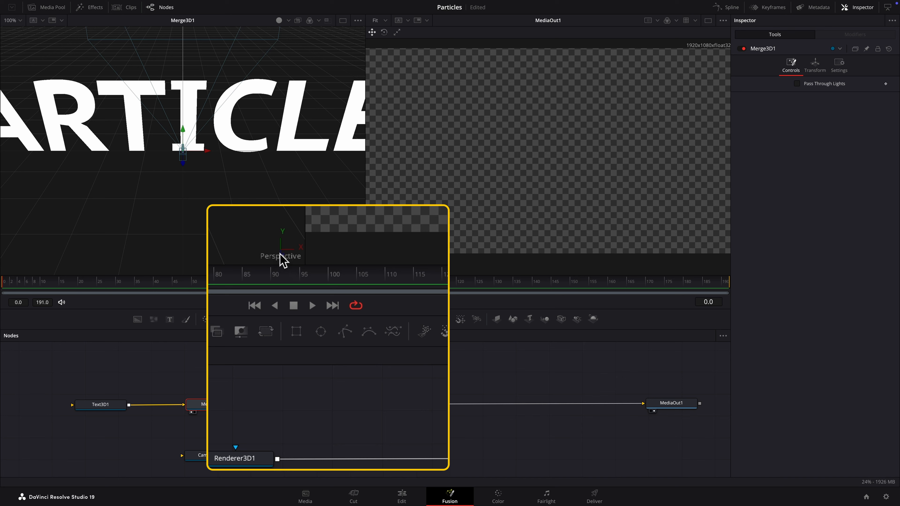
right_click(280, 255)
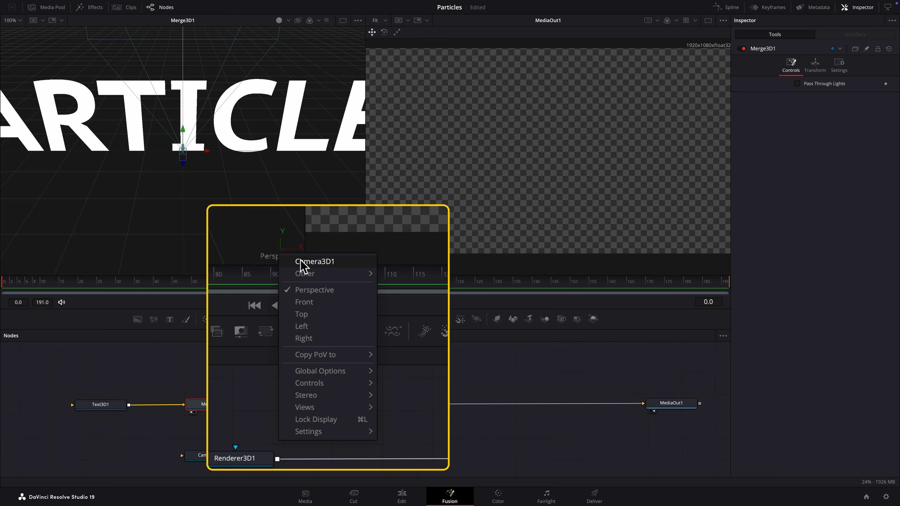
click(347, 313)
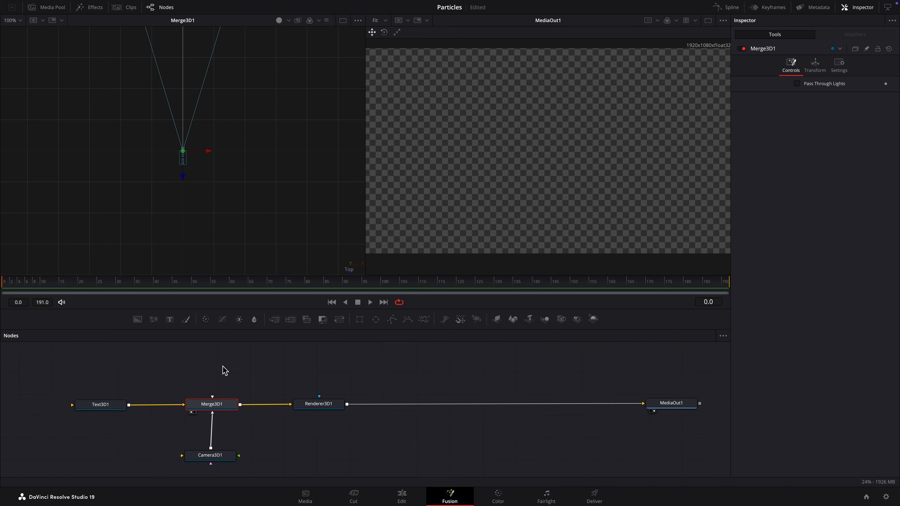
Move Camera3D1 back along its Z axis, away from the text, in the top view
click(104, 406)
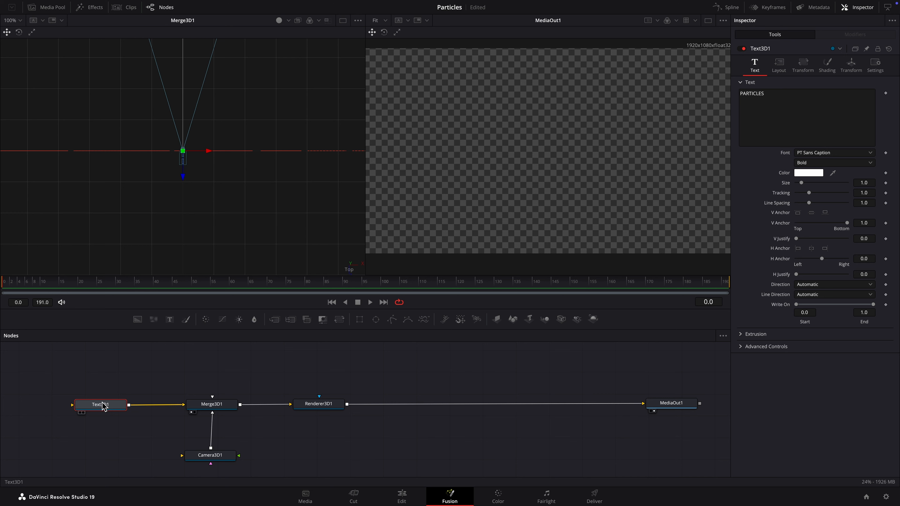
click(203, 457)
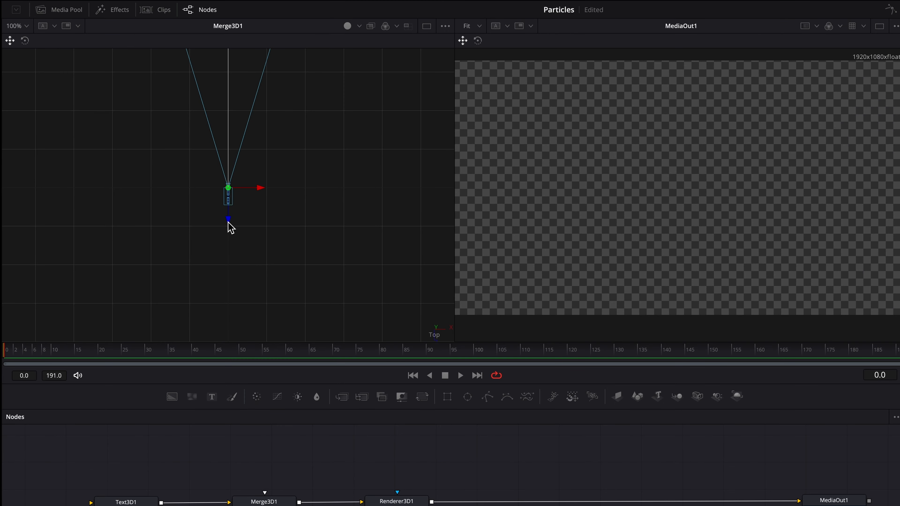
drag(182, 178, 183, 179)
drag(230, 229, 225, 349)
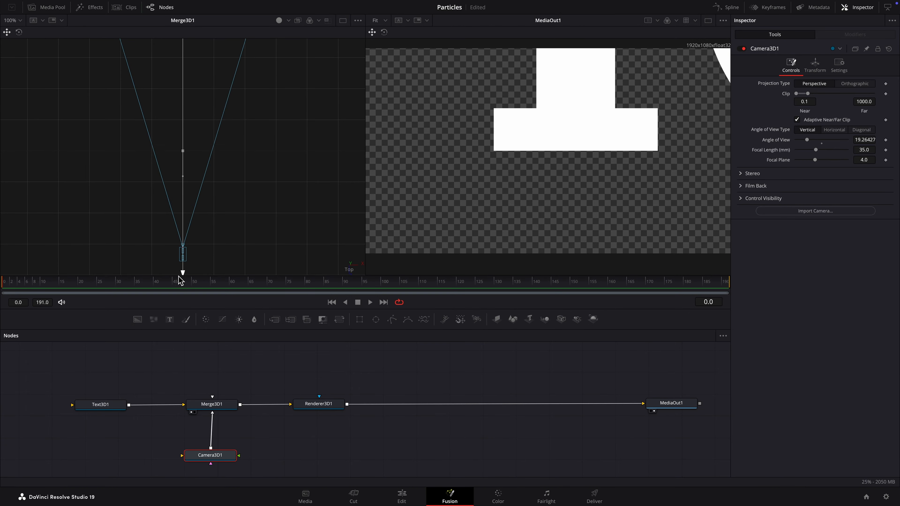
drag(180, 280, 179, 285)
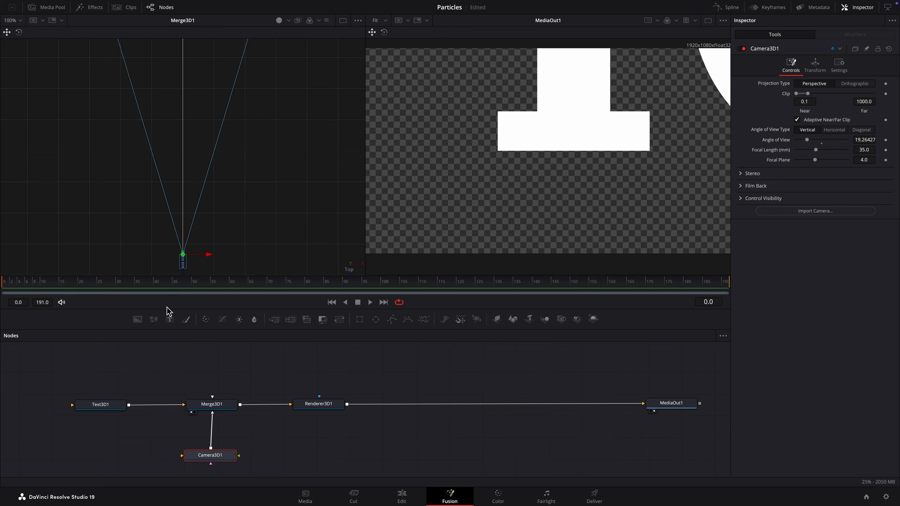
Save the project and pull Camera3D1 farther back to about Z 10.2 so the whole word PARTICLES fits the frame
click(97, 405)
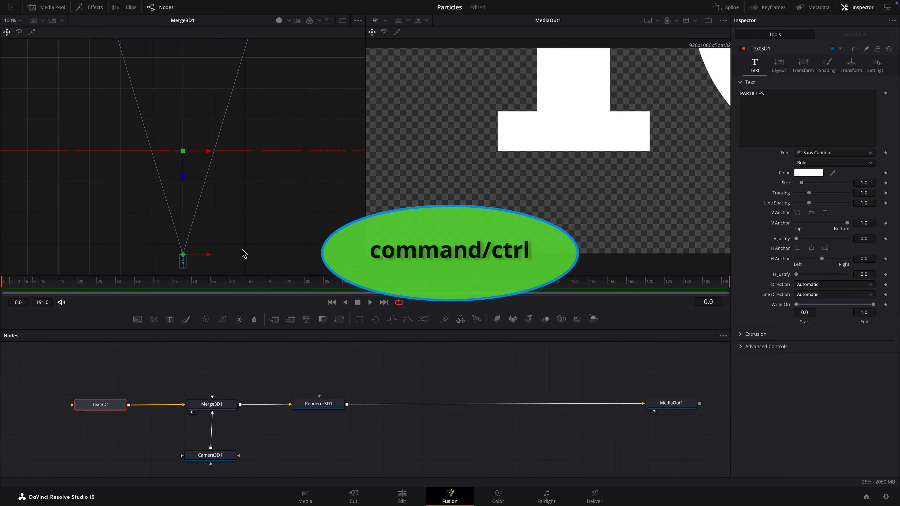
key(ctrl+s)
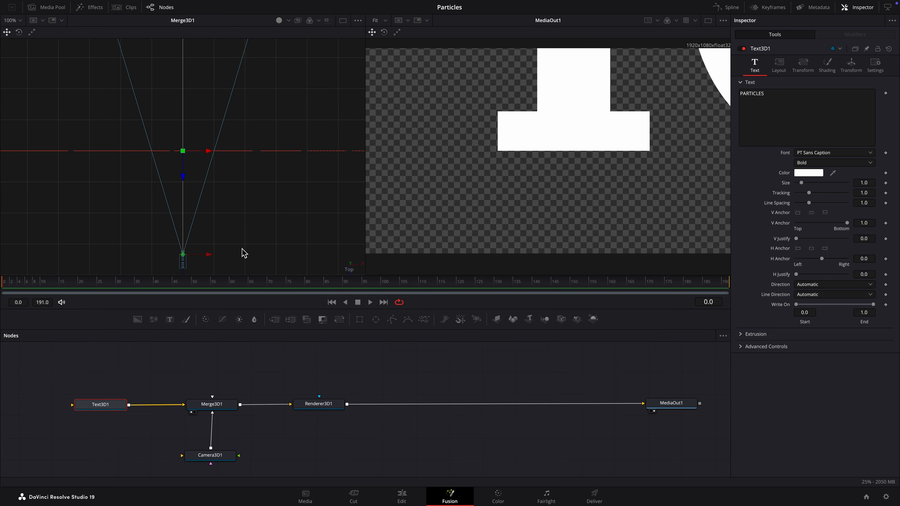
scroll(244, 253, down, 5)
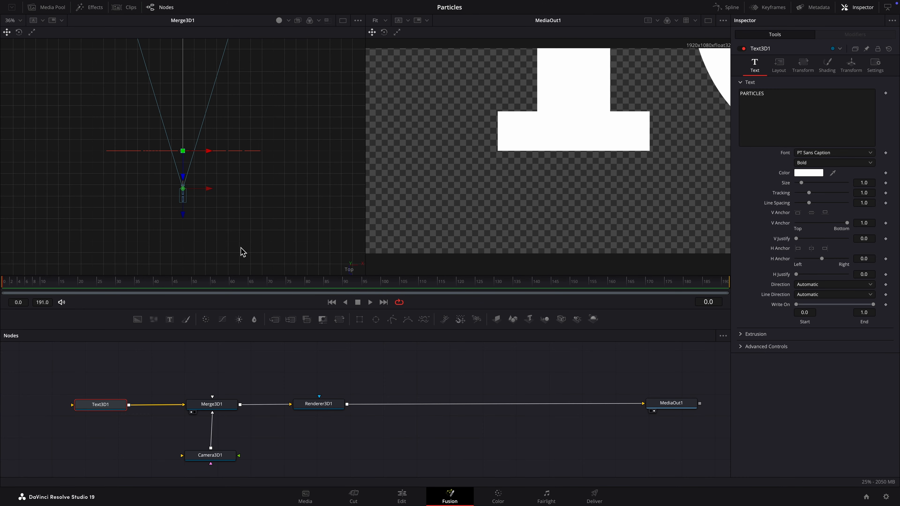
scroll(242, 253, down, 4)
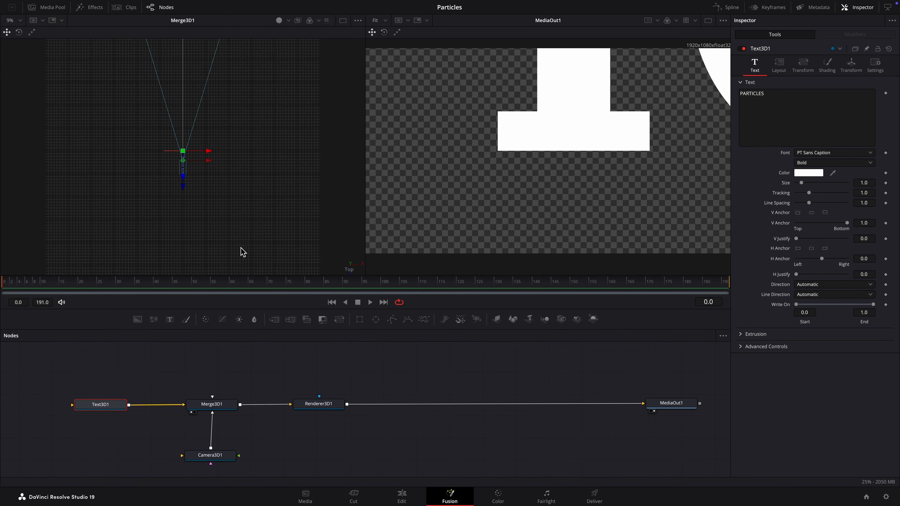
scroll(242, 252, down, 1)
click(206, 457)
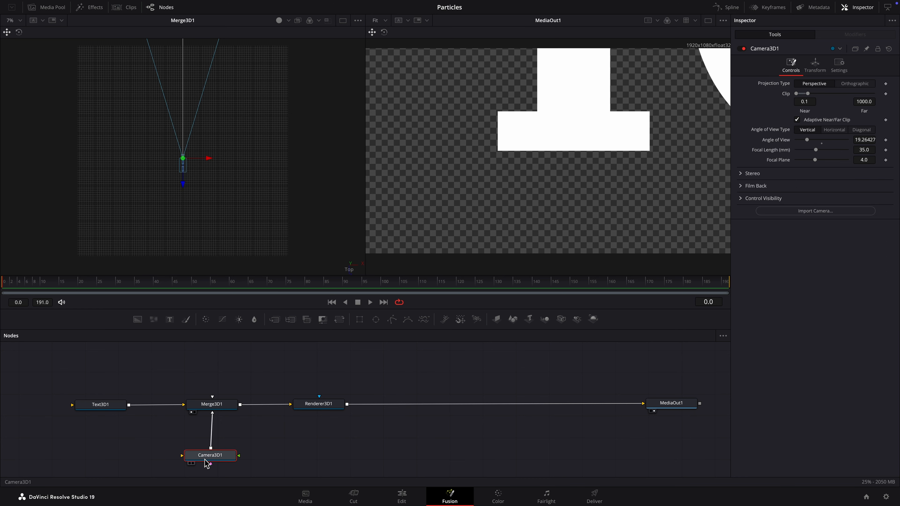
drag(183, 185, 181, 272)
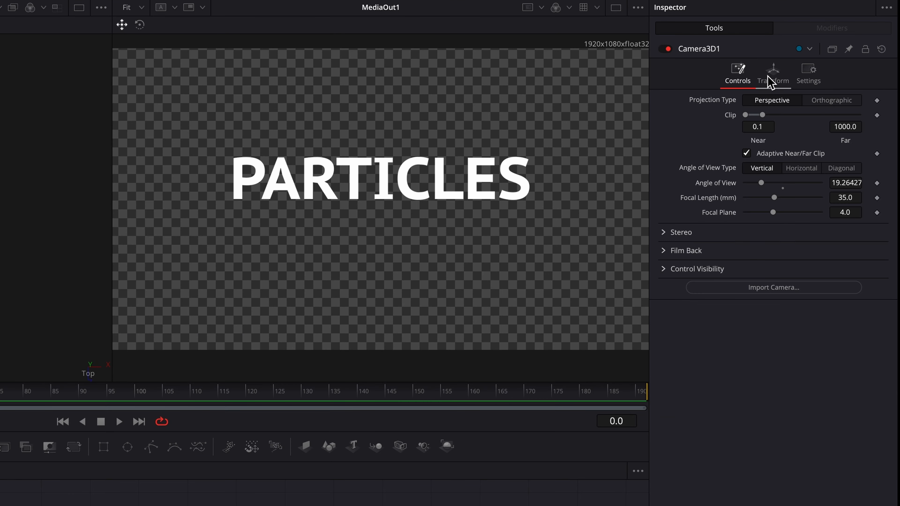
Show Camera3D1's transform settings and set the Merge3D1 viewer to the Perspective view
click(814, 68)
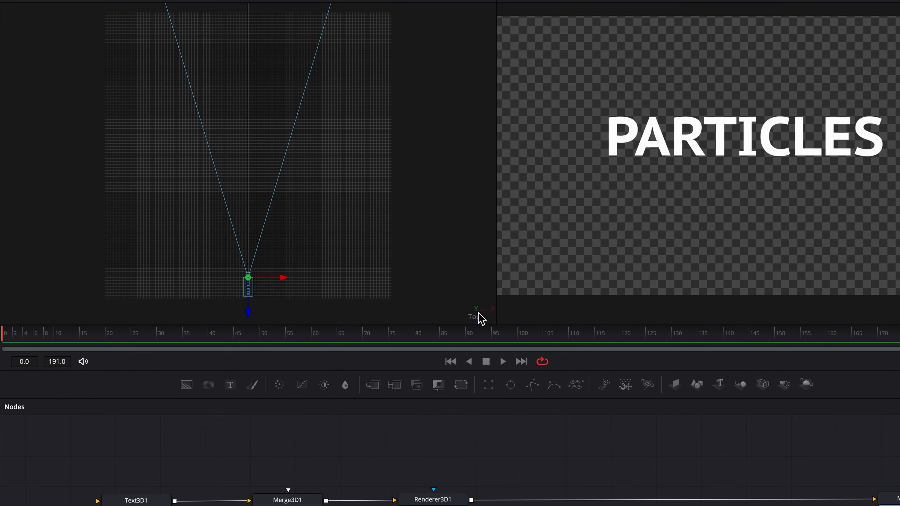
right_click(480, 318)
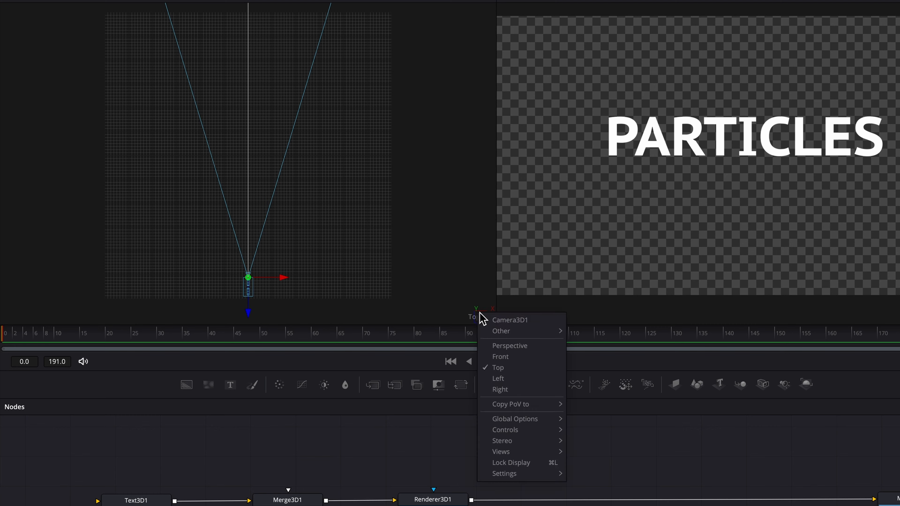
click(544, 353)
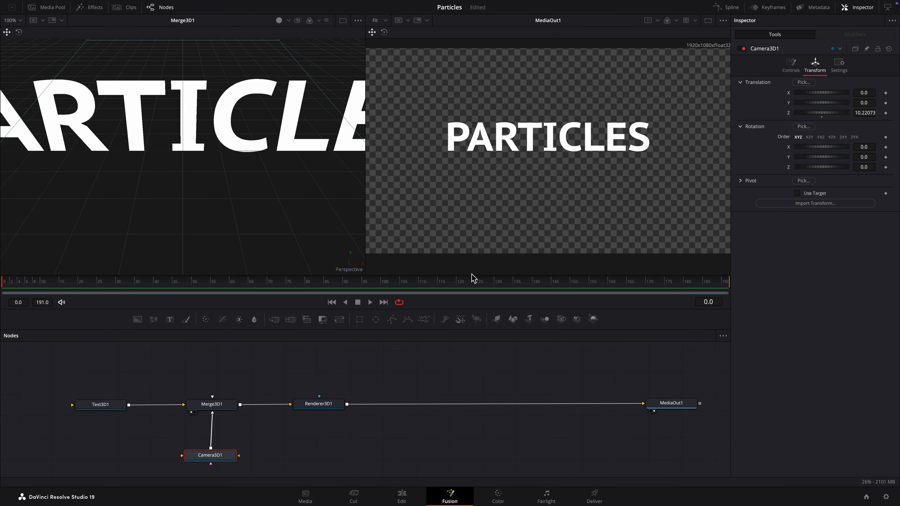
Enable Use Target for Camera3D1 and set the target's Y position to 0.232
click(797, 193)
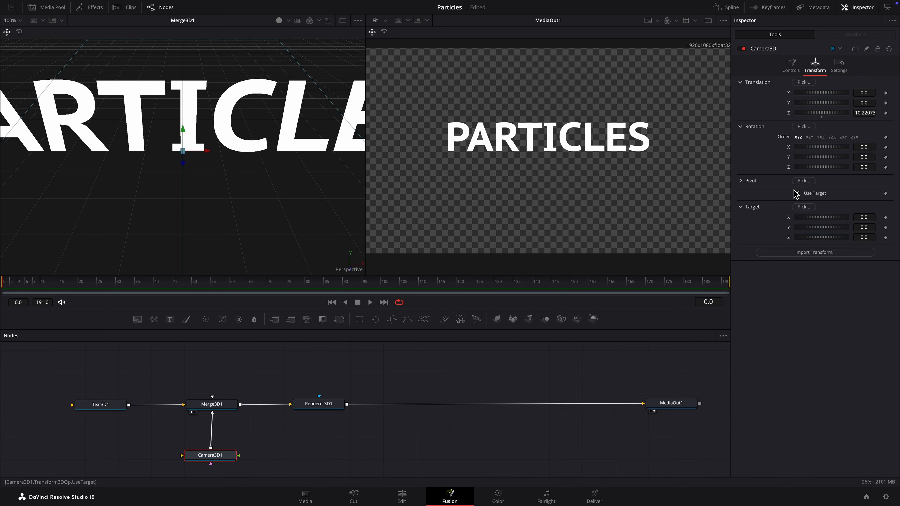
drag(804, 228, 765, 239)
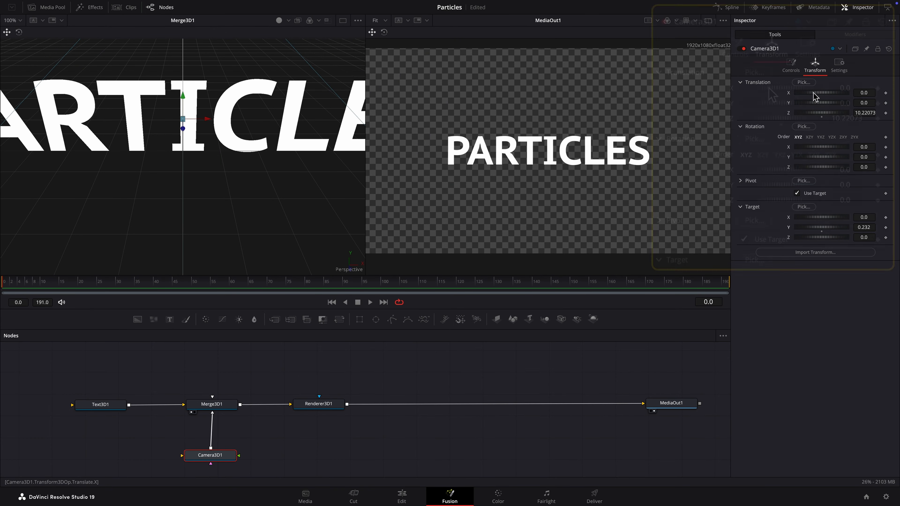
Try moving Camera3D1 off-axis in X and Y to test its target, and reset both positions to 0
mouse_move(813, 93)
mouse_down()
mouse_move(841, 93)
mouse_move(733, 89)
mouse_move(814, 111)
mouse_move(761, 98)
mouse_move(841, 97)
mouse_move(809, 91)
mouse_up()
drag(782, 95, 761, 92)
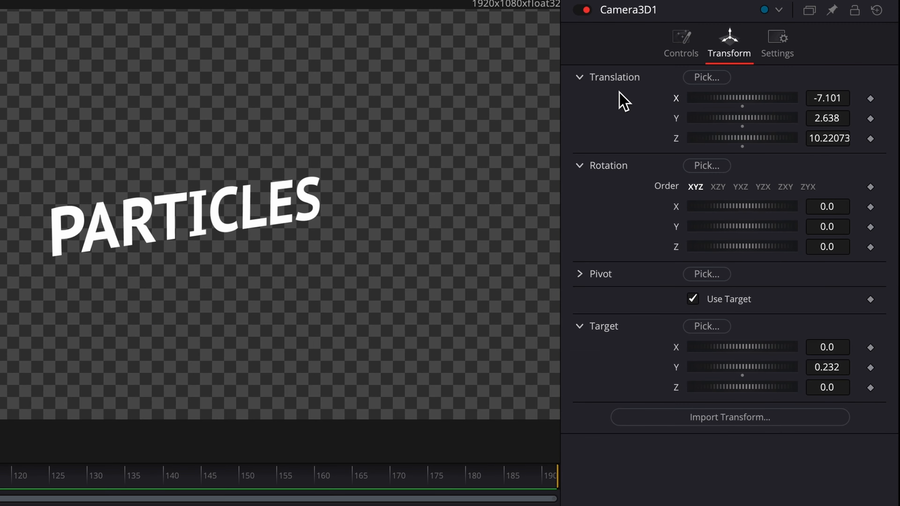
double_click(679, 105)
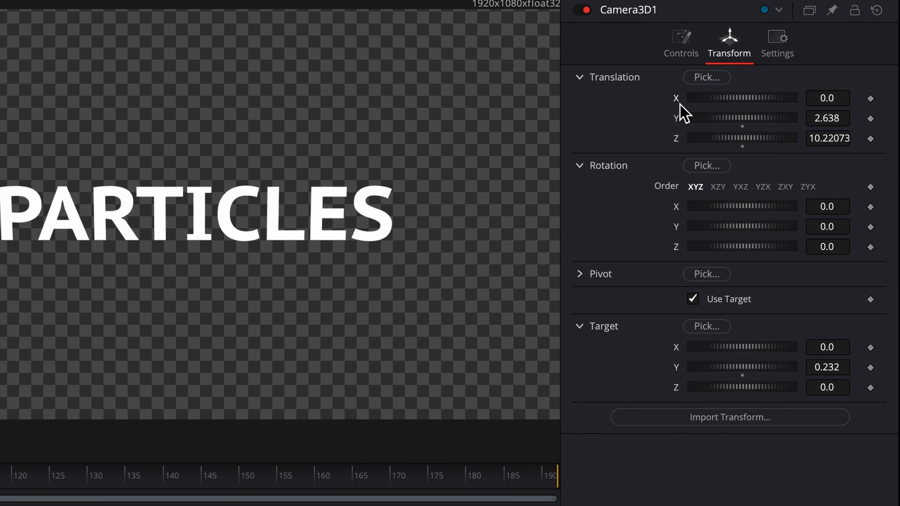
double_click(677, 119)
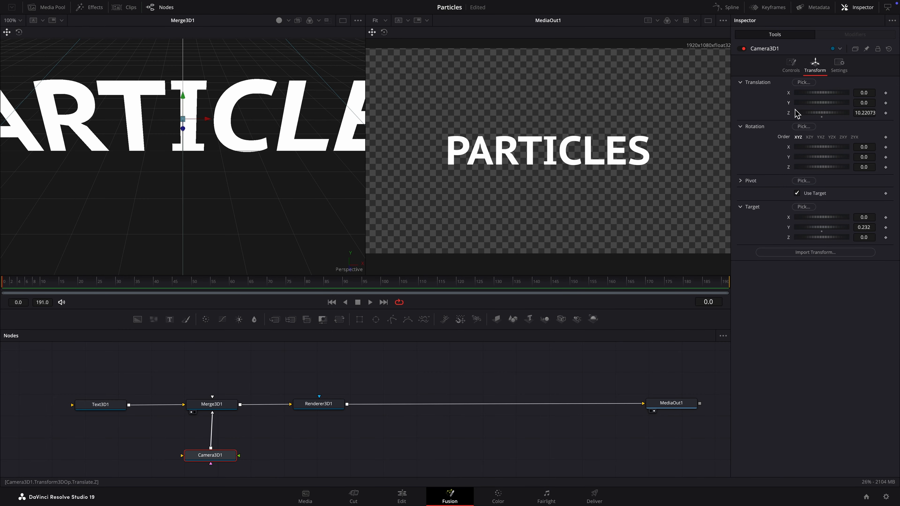
Pull Camera3D1 farther back from the text to a Z position of 18.34
drag(801, 113, 823, 113)
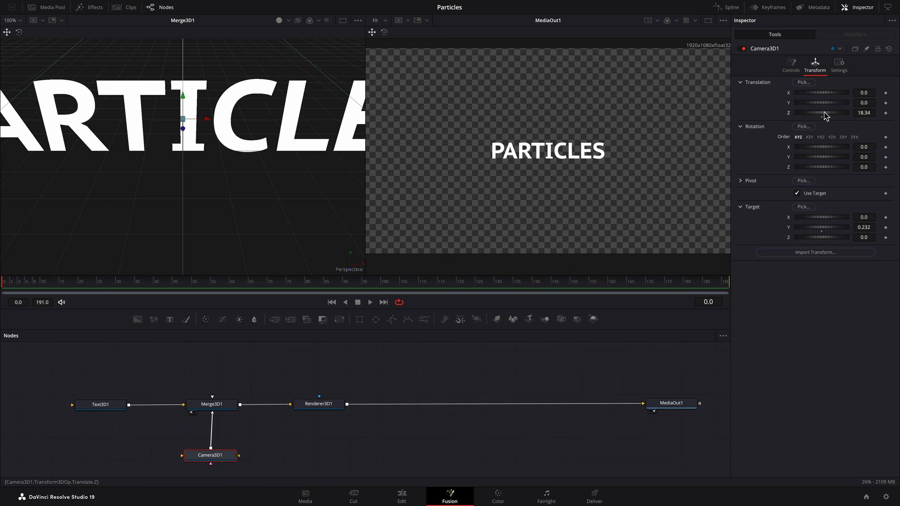
Make room after Text3D1 and insert a Replace Material 3D node between it and Merge3D1
scroll(545, 348, left, 5)
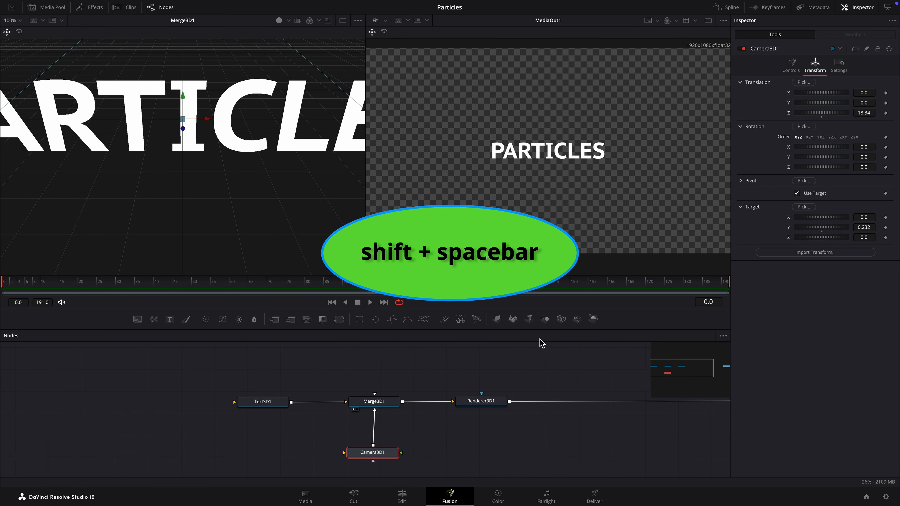
drag(265, 409, 174, 406)
key(shift+space)
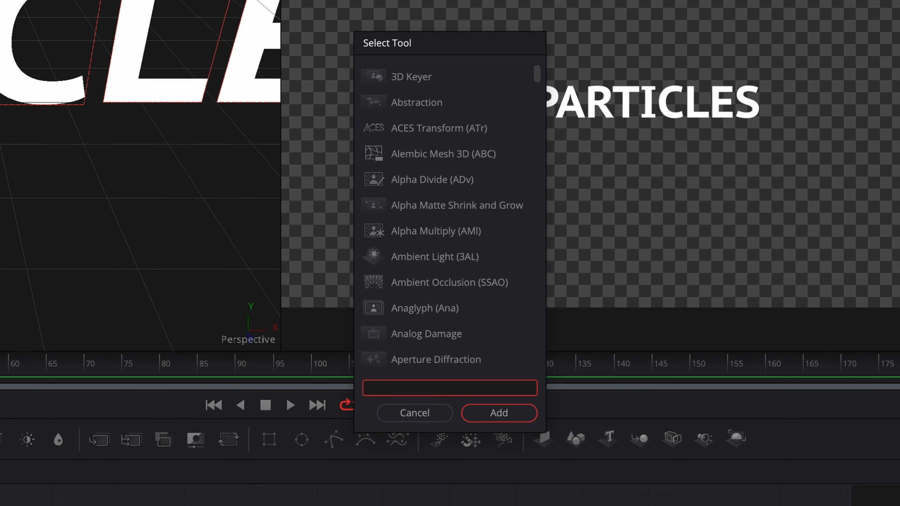
text(repla)
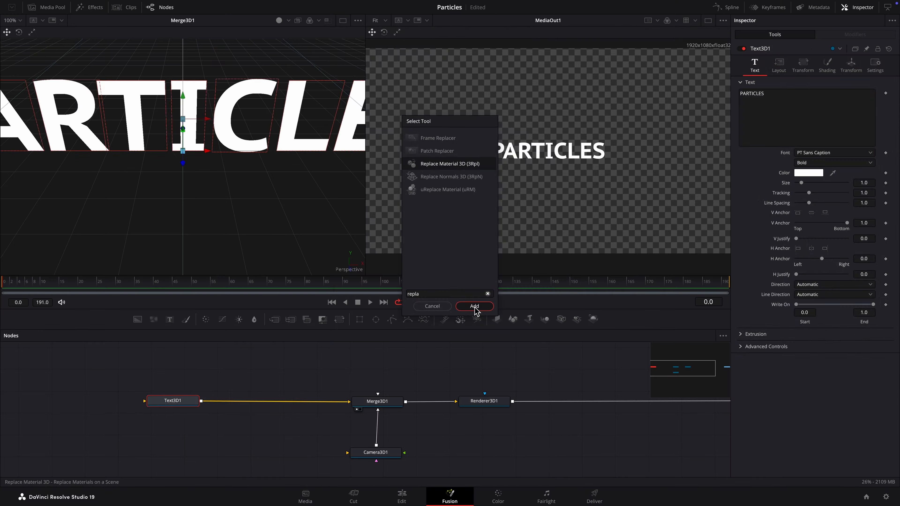
click(474, 306)
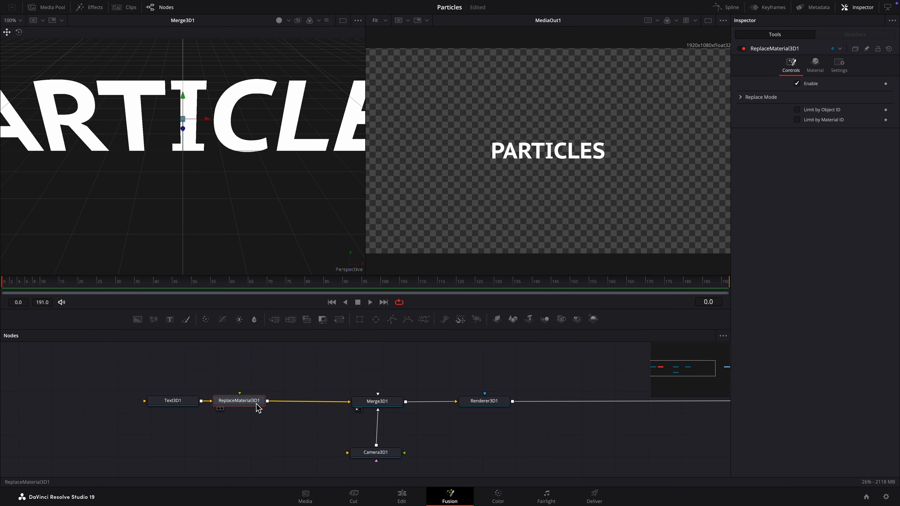
drag(266, 407, 286, 408)
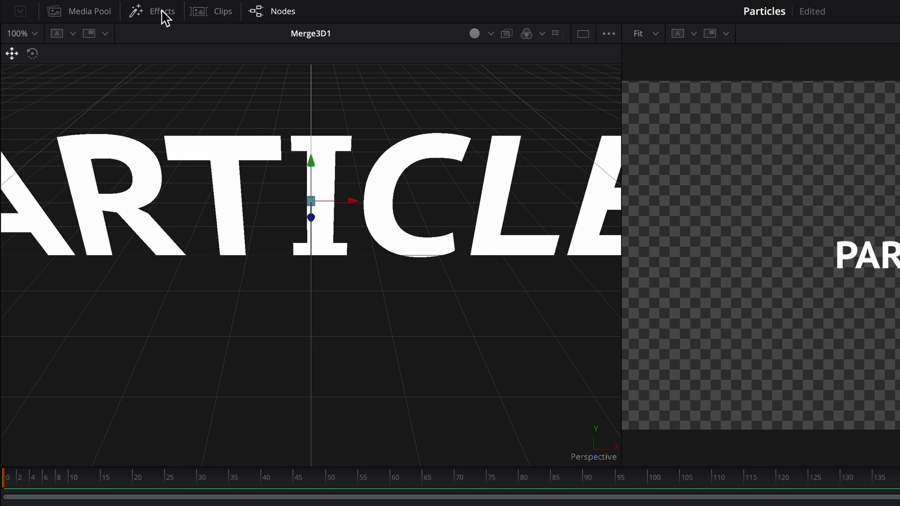
Add the Chrome shader from the Fusion shader templates to the node graph above ReplaceMaterial3D1
click(94, 8)
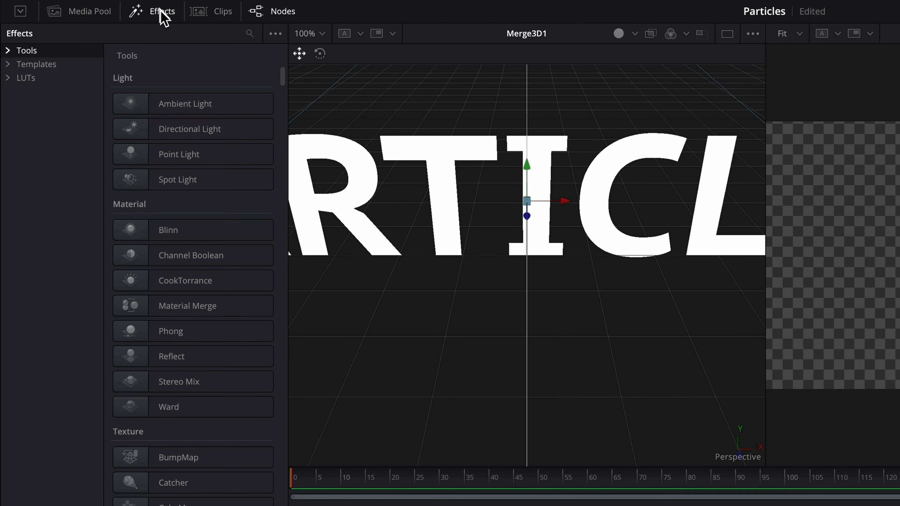
click(8, 64)
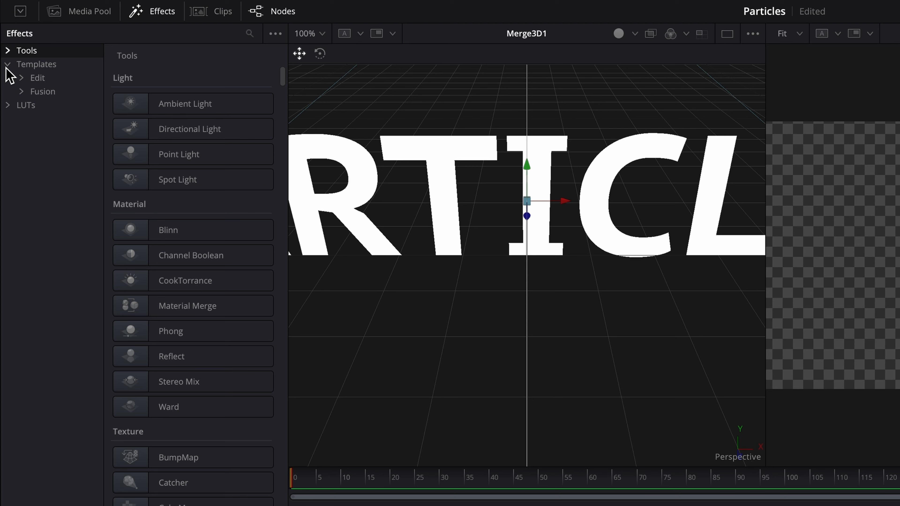
click(22, 92)
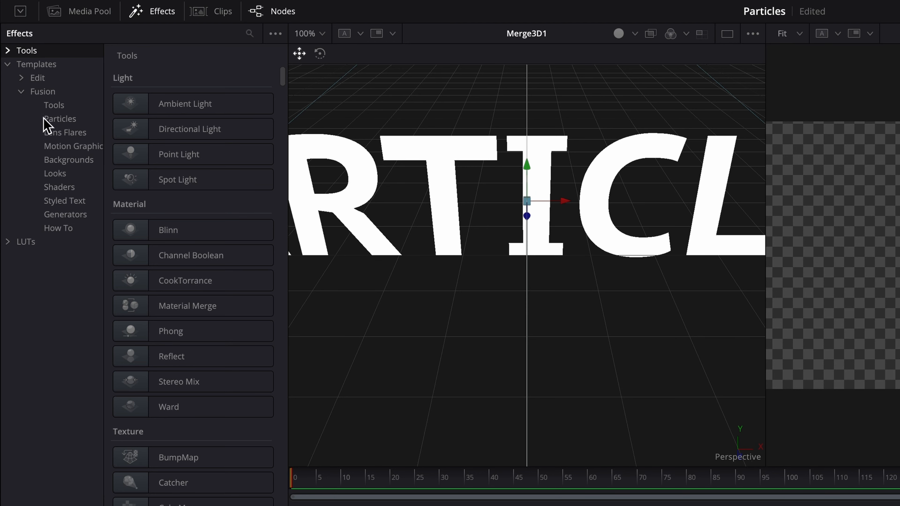
click(65, 191)
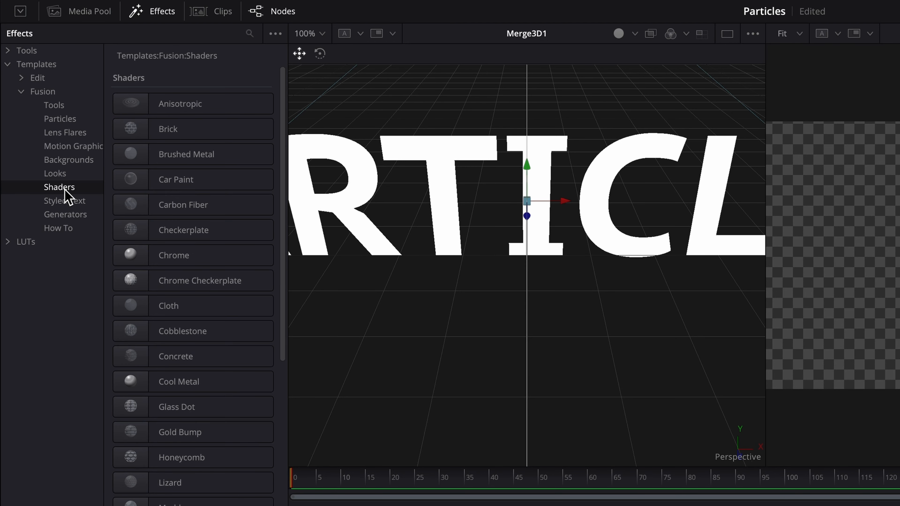
scroll(177, 227, down, 8)
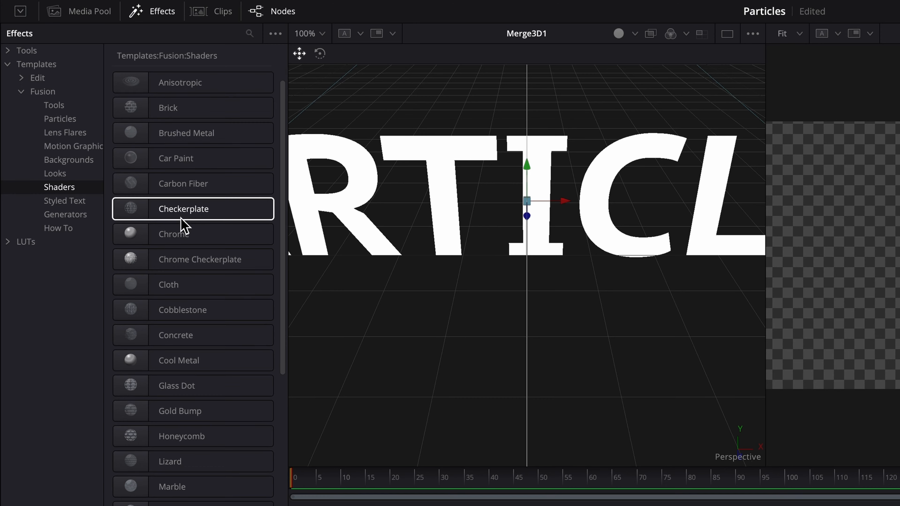
scroll(181, 221, up, 7)
scroll(179, 218, up, 2)
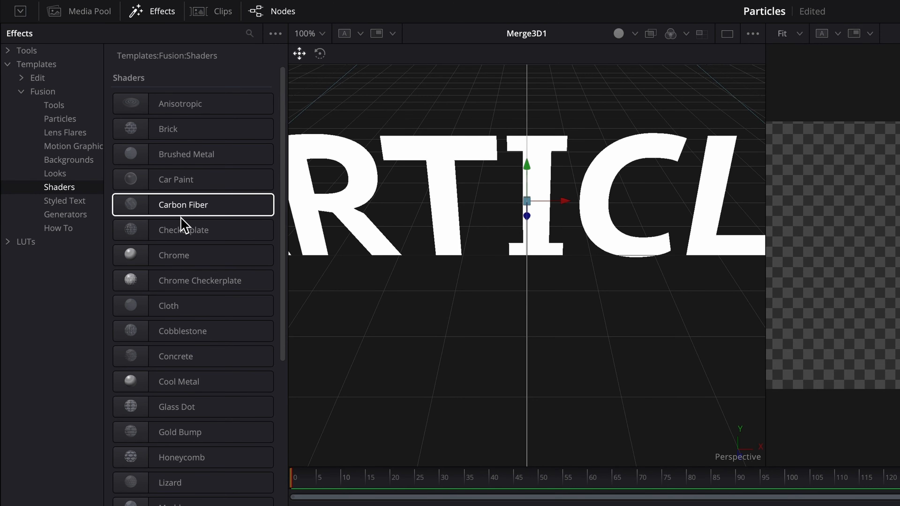
drag(174, 255, 272, 367)
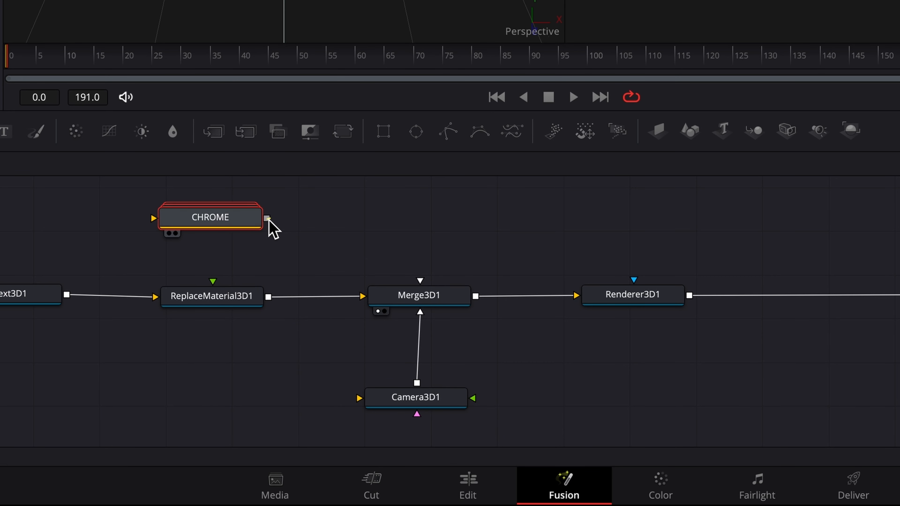
Connect the CHROME output to the material input of ReplaceMaterial3D1 and close the effects library
drag(301, 363, 323, 366)
drag(312, 226, 213, 300)
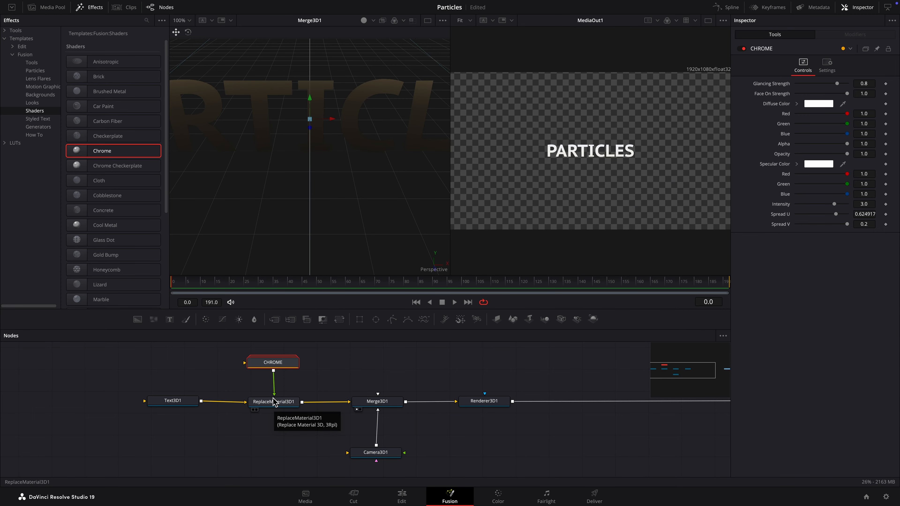
click(90, 7)
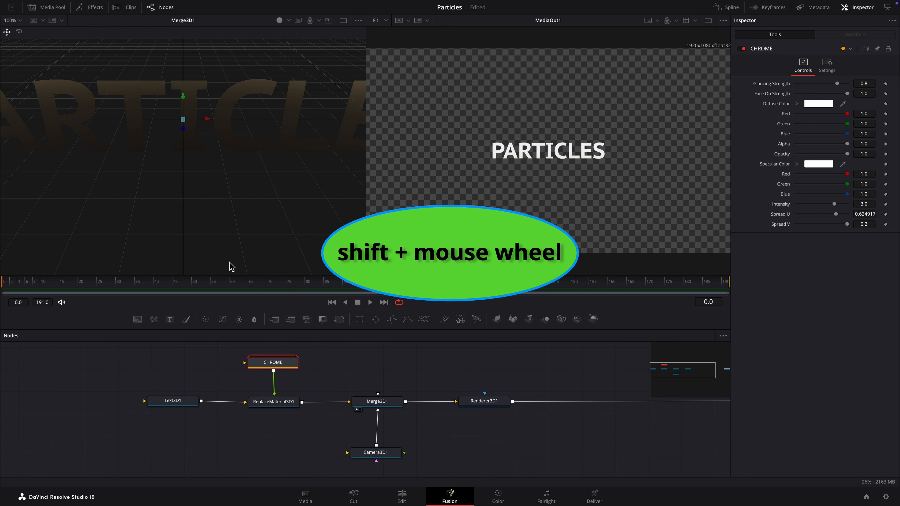
Examine how the chrome material reflects on the text from different angles in the Merge3D1 perspective view
scroll(199, 198, down, 3)
scroll(199, 198, down, 6)
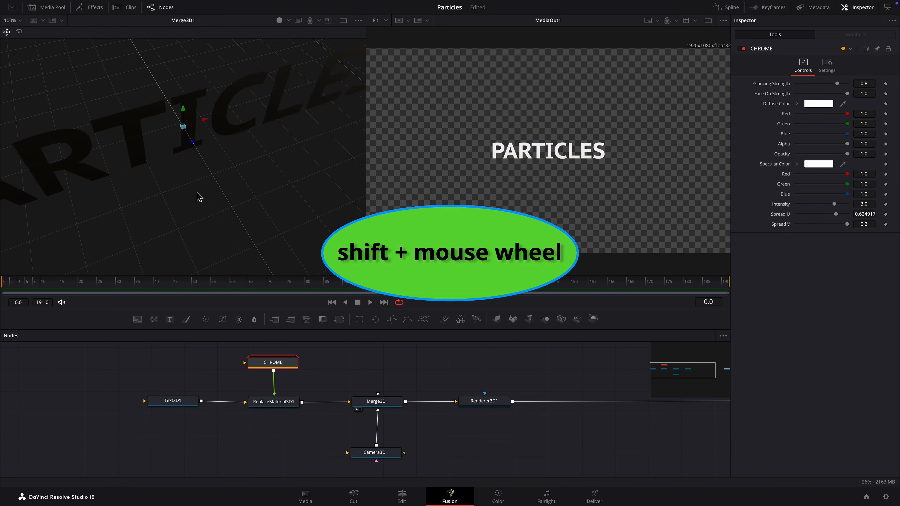
scroll(200, 198, down, 8)
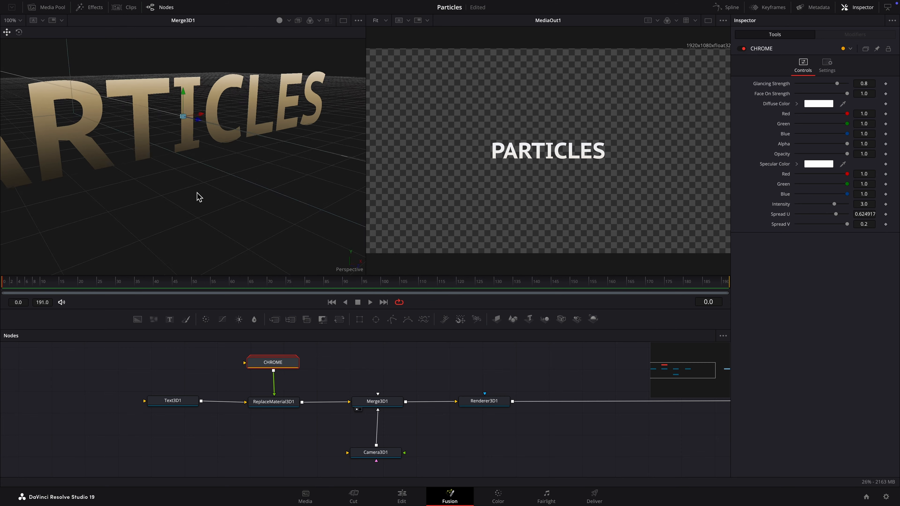
scroll(199, 198, down, 8)
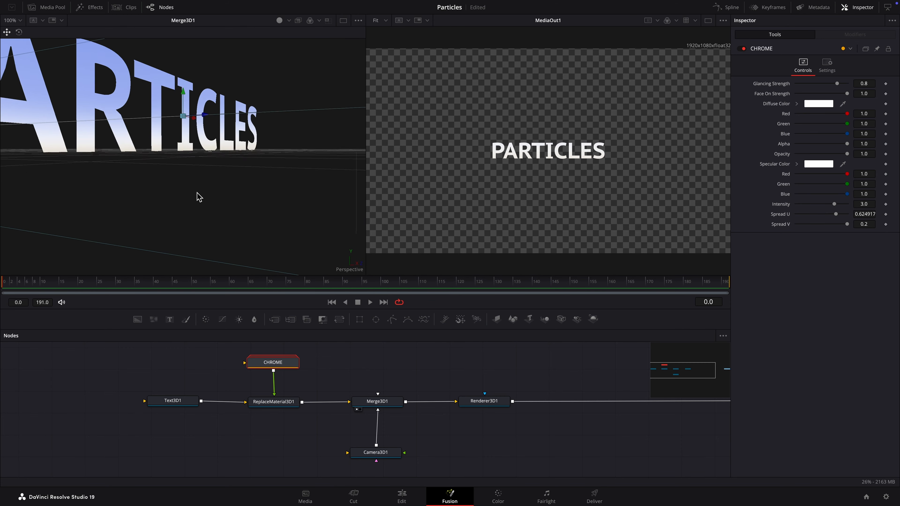
scroll(200, 198, down, 4)
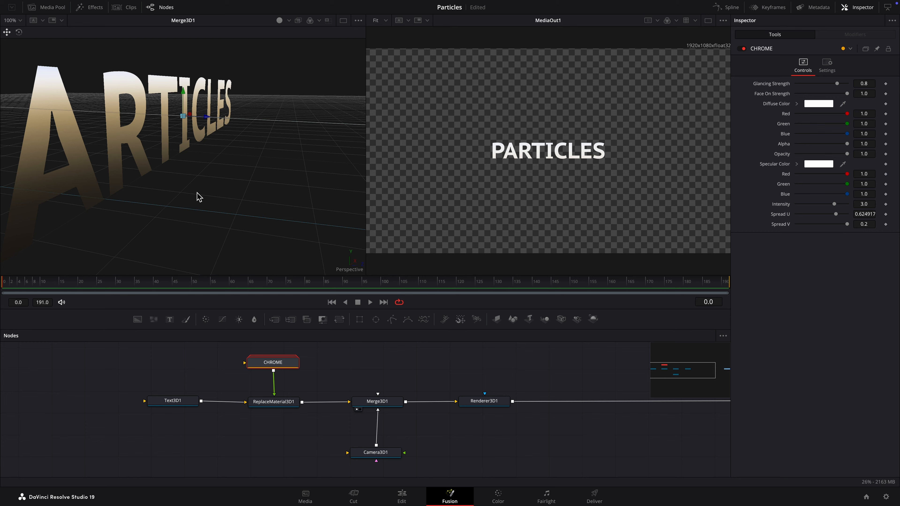
scroll(199, 198, down, 8)
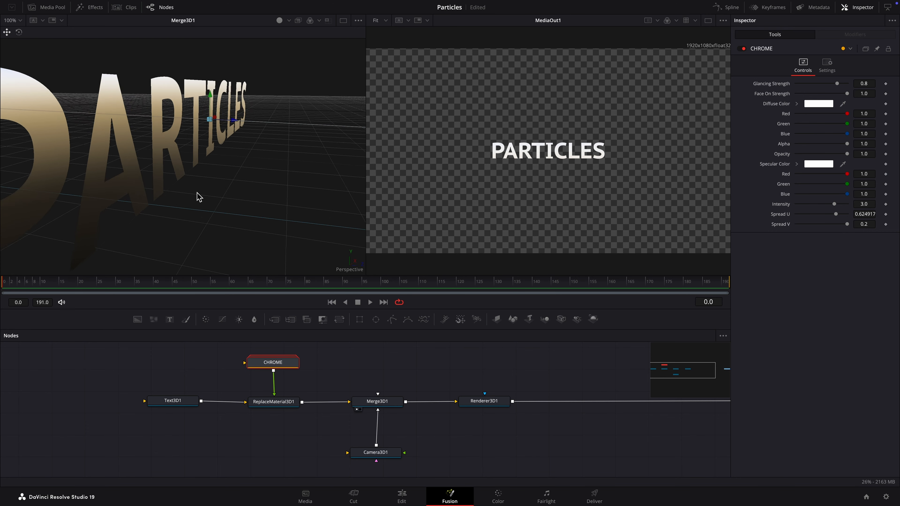
scroll(199, 197, down, 8)
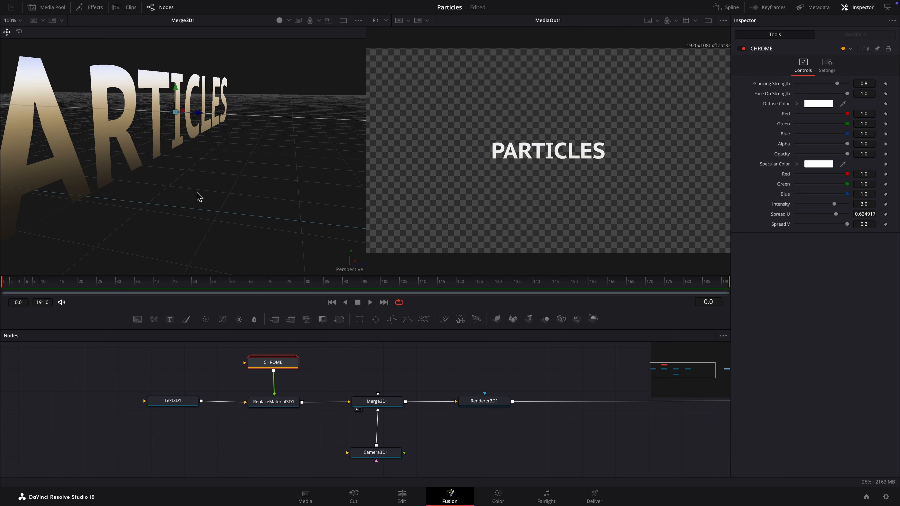
scroll(199, 197, left, 8)
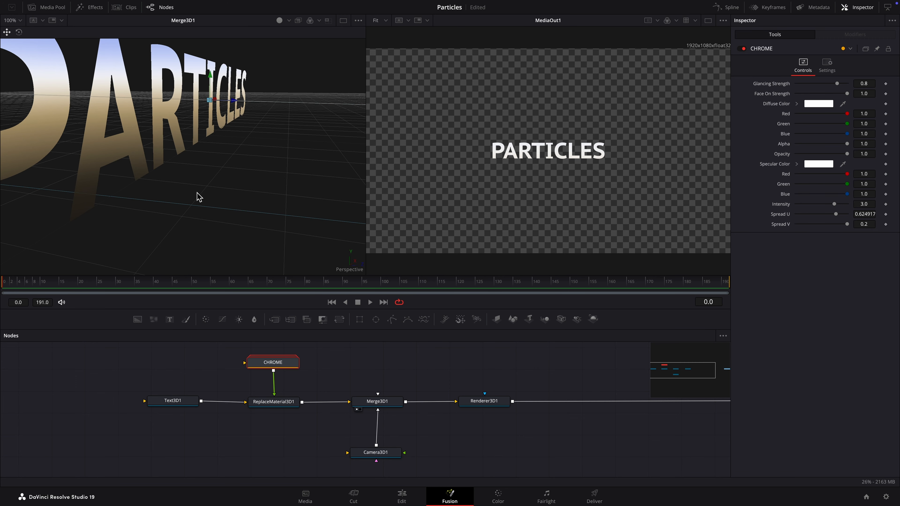
scroll(199, 197, up, 3)
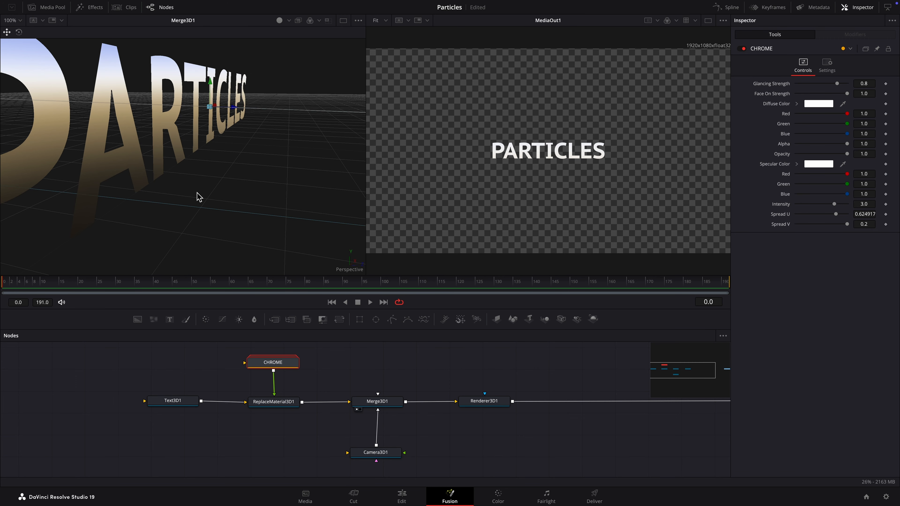
Extrude Text3D1 with an extrusion depth of 0.0419 and save the project
click(171, 403)
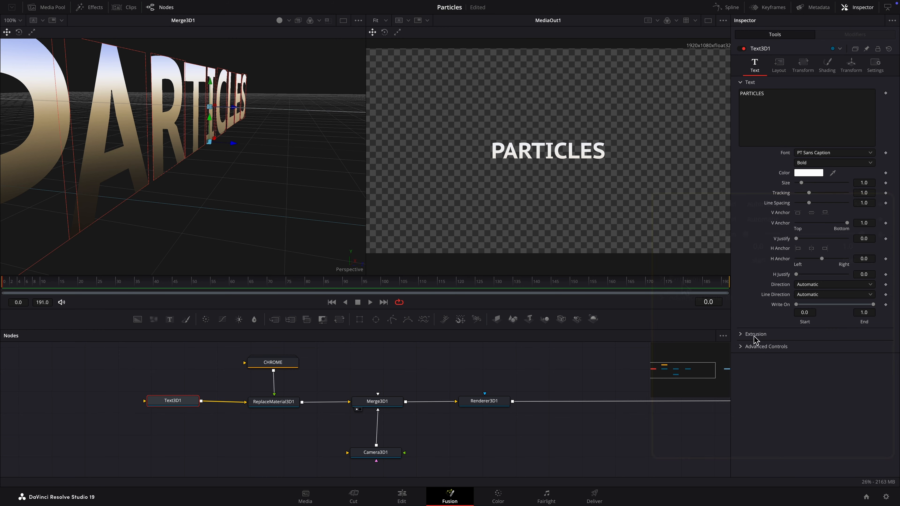
click(748, 335)
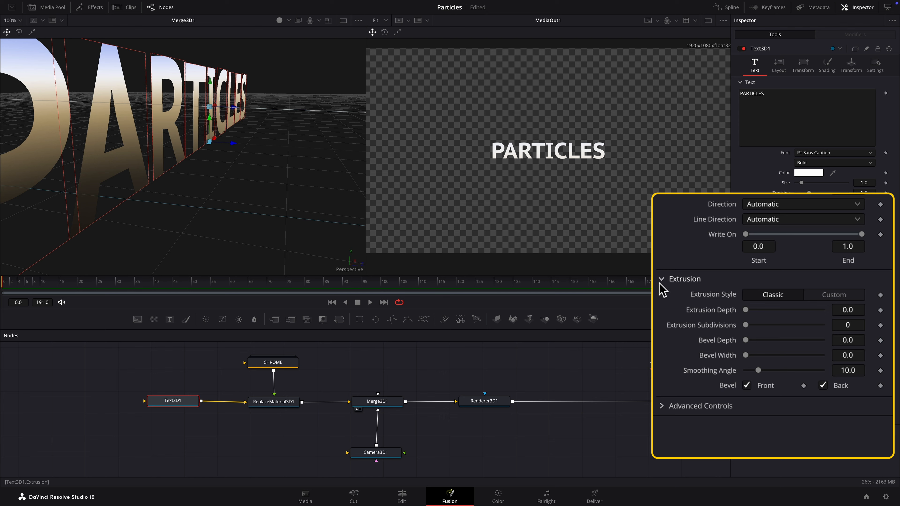
drag(745, 310, 808, 356)
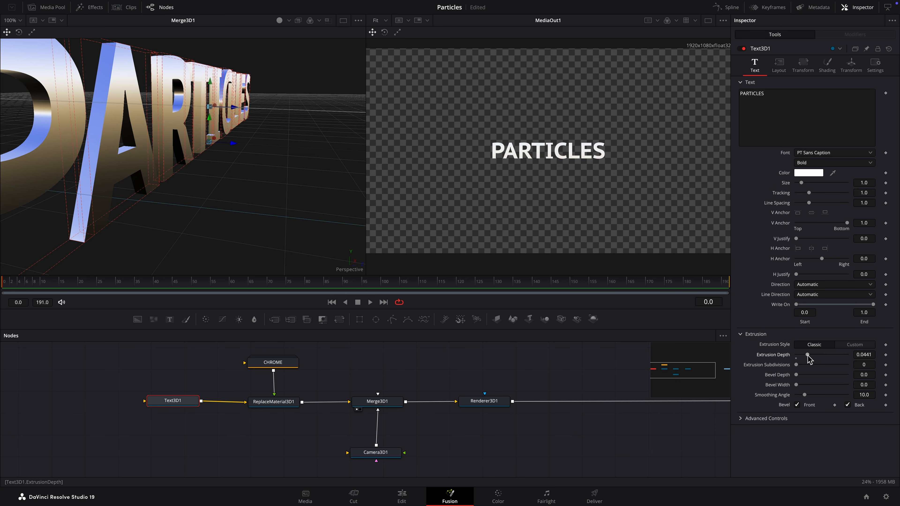
drag(862, 355, 859, 354)
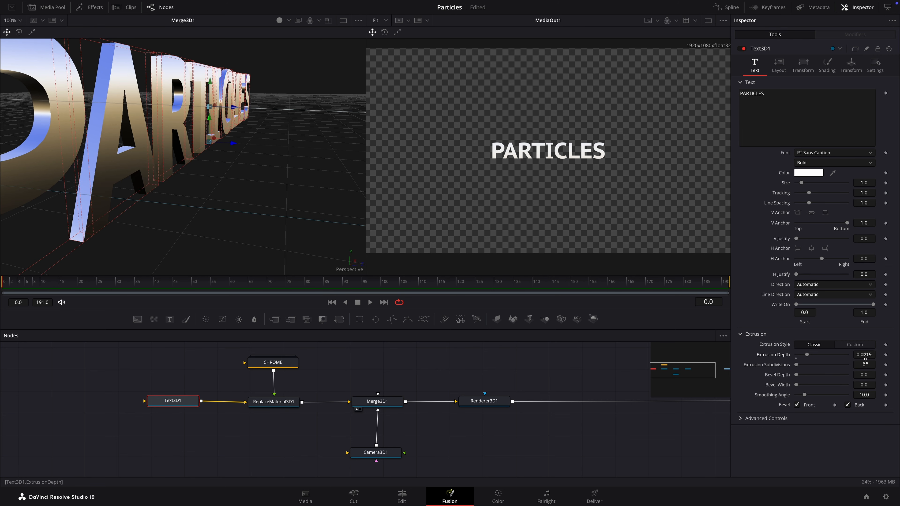
key(ctrl+s)
Bevel the extruded text with a bevel depth of about 0.0173 and increase its bevel width
drag(745, 341, 748, 356)
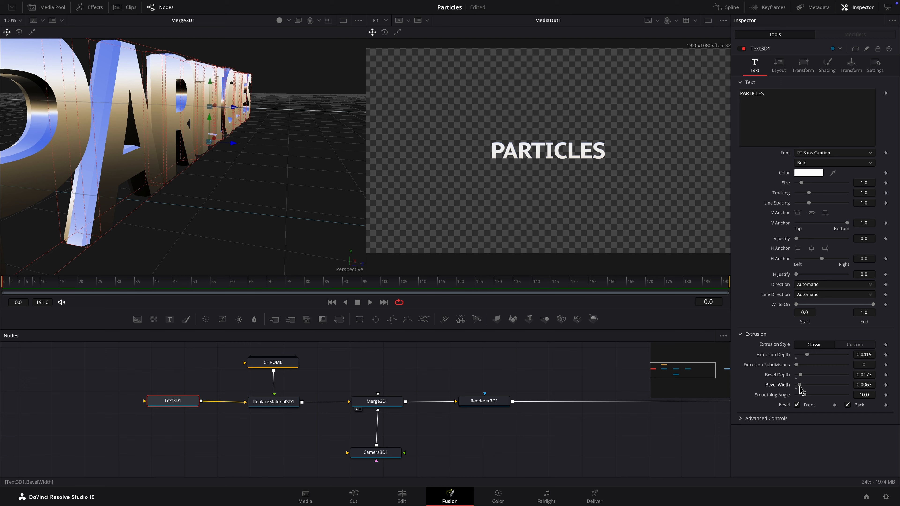
drag(802, 390, 804, 387)
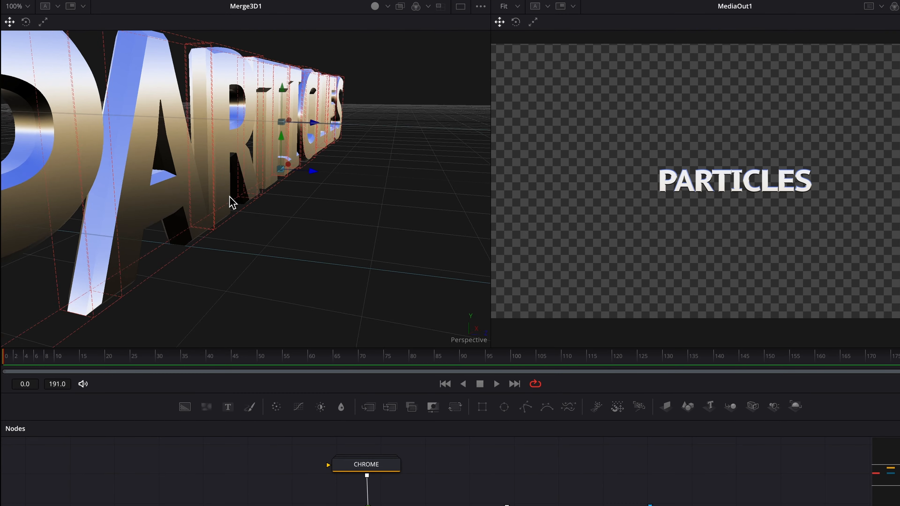
Examine the extruded and bevelled text from the side, above and below in the Merge3D1 perspective view
scroll(229, 197, right, 5)
scroll(229, 196, left, 3)
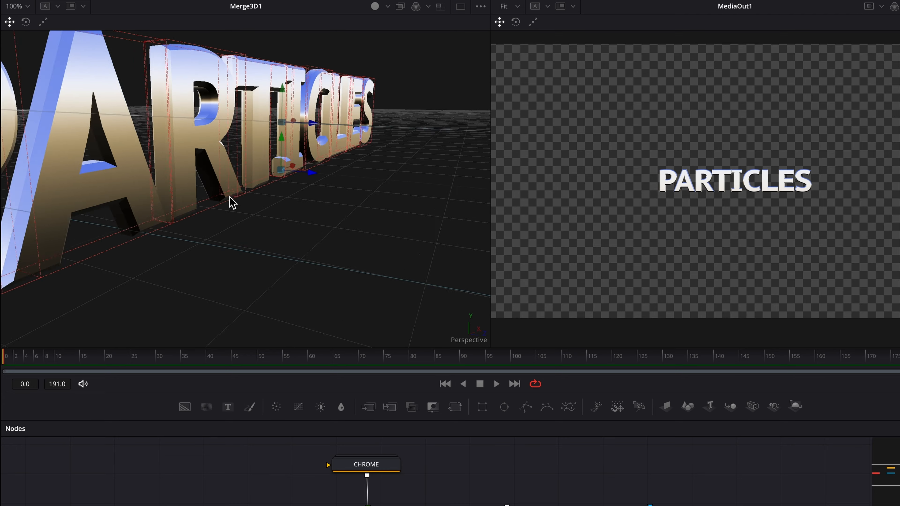
scroll(229, 196, left, 6)
scroll(229, 197, up, 2)
scroll(229, 196, right, 6)
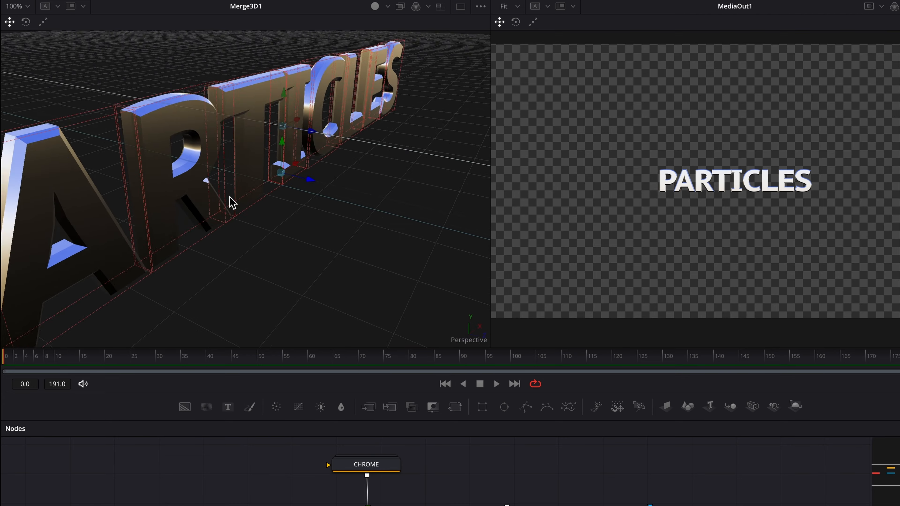
scroll(229, 197, down, 4)
scroll(229, 196, left, 4)
scroll(229, 196, down, 3)
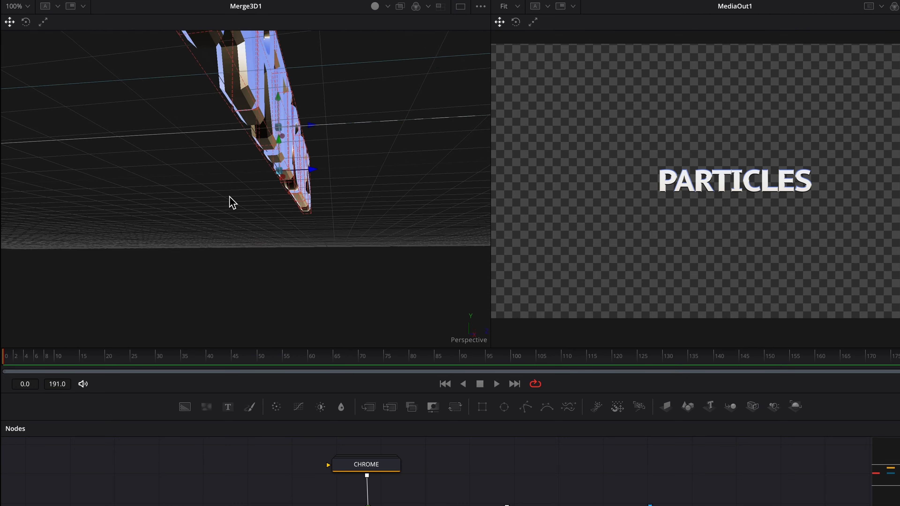
Examine the bevelled chrome letters at an oblique angle along the word in the Merge3D1 perspective view
scroll(229, 196, up, 5)
scroll(229, 196, right, 3)
scroll(229, 197, left, 3)
scroll(229, 196, right, 5)
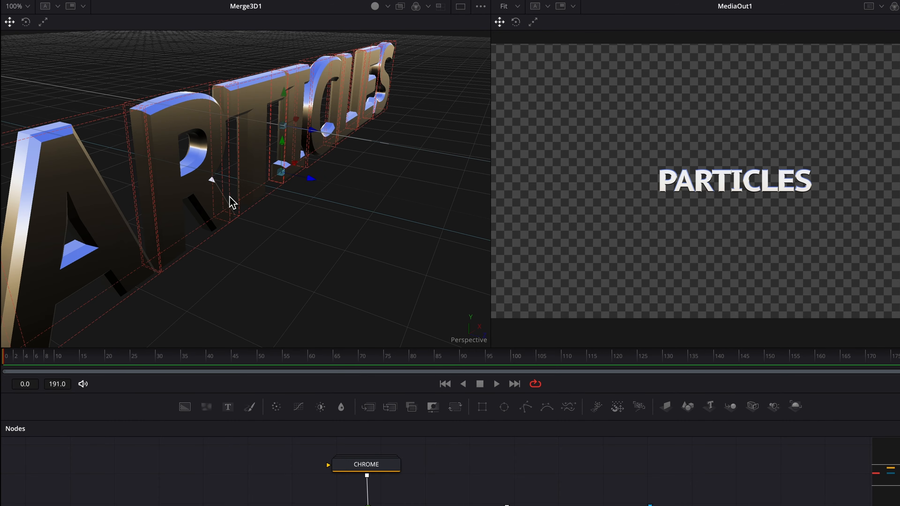
scroll(229, 197, up, 3)
scroll(229, 196, down, 4)
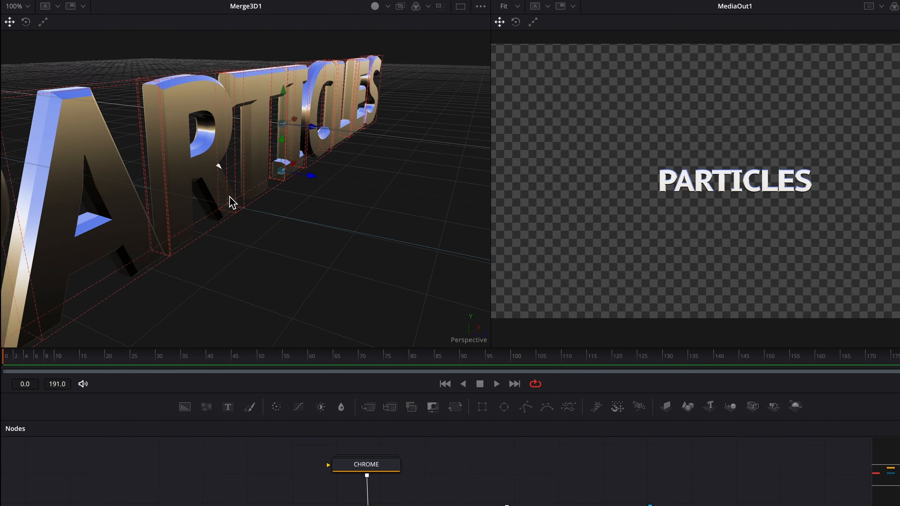
scroll(229, 196, down, 2)
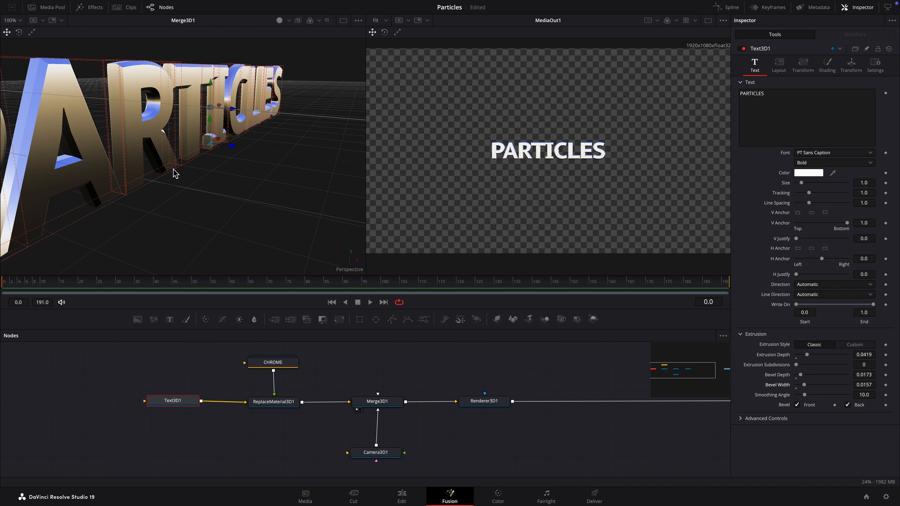
Reset the Merge3D1 3D viewer to its default settings and save the project
right_click(350, 261)
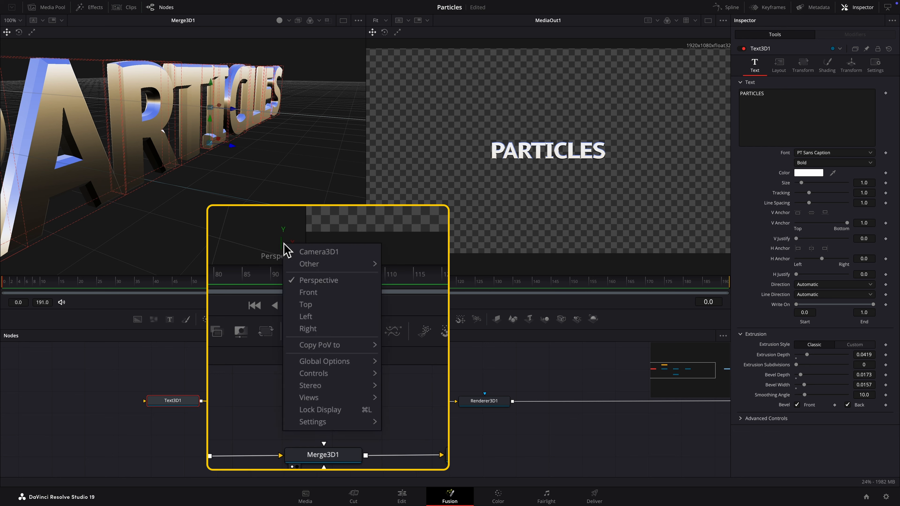
mouse_move(346, 422)
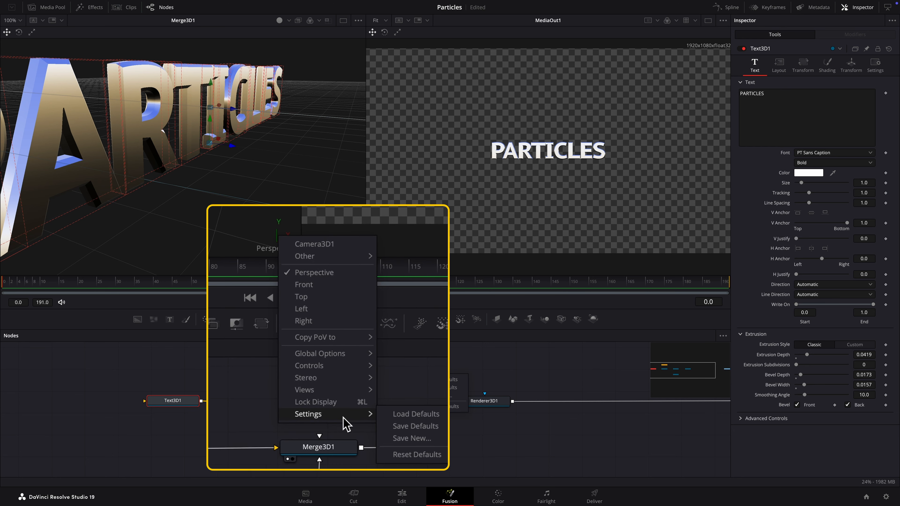
click(460, 411)
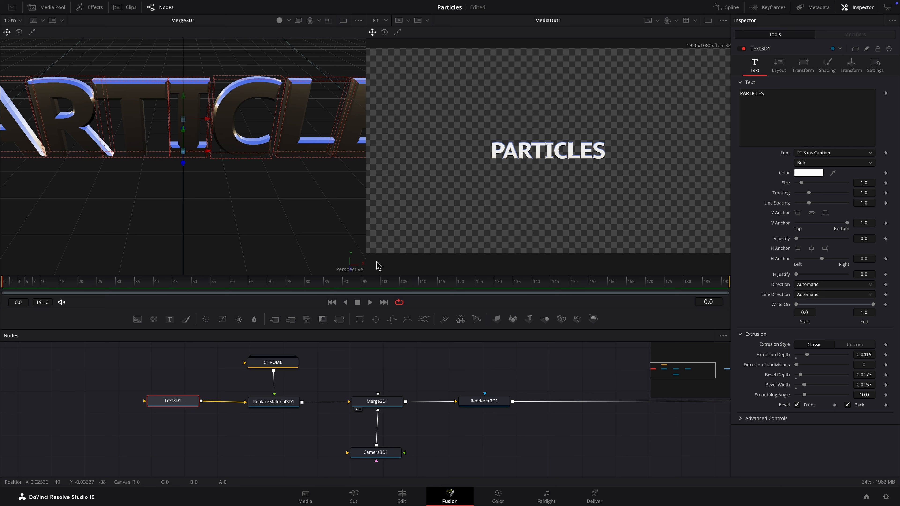
key(ctrl+s)
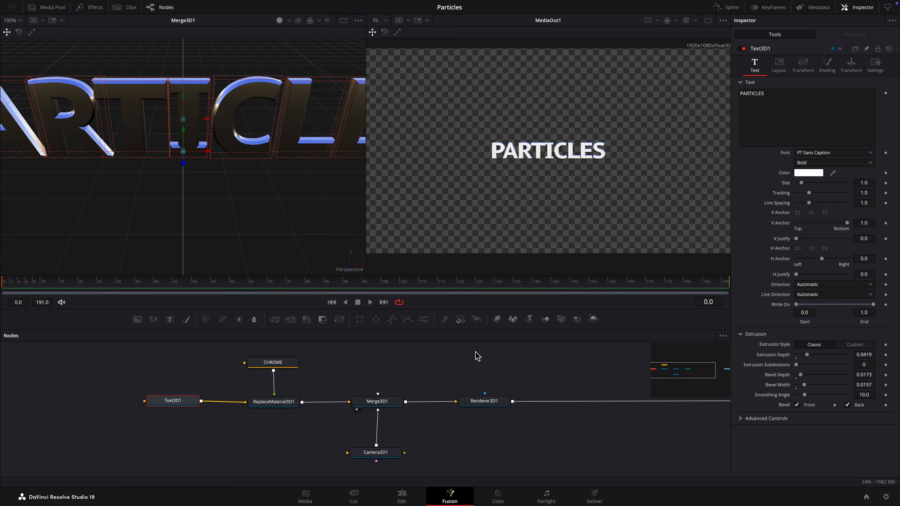
Composite the Renderer3D1 output as foreground over a black Background node, using a new Merge node placed just before MediaOut1
scroll(476, 355, right, 5)
scroll(476, 354, right, 2)
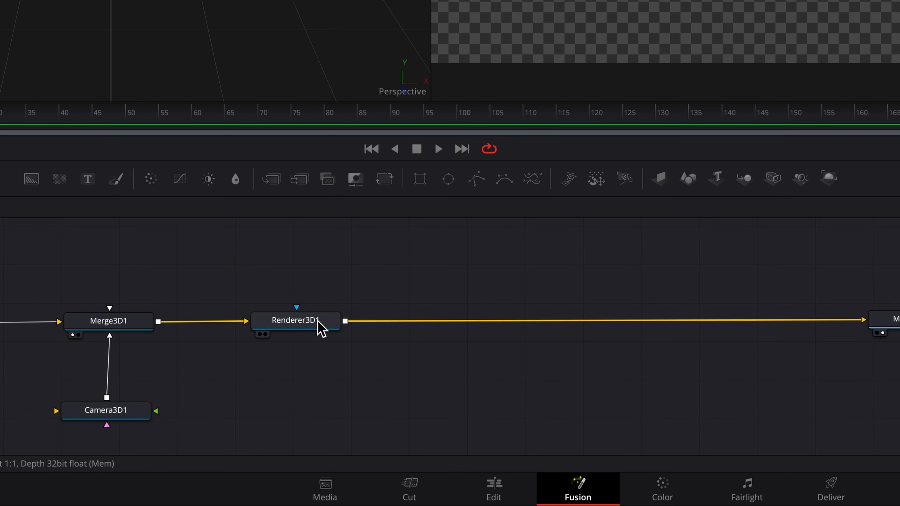
click(297, 400)
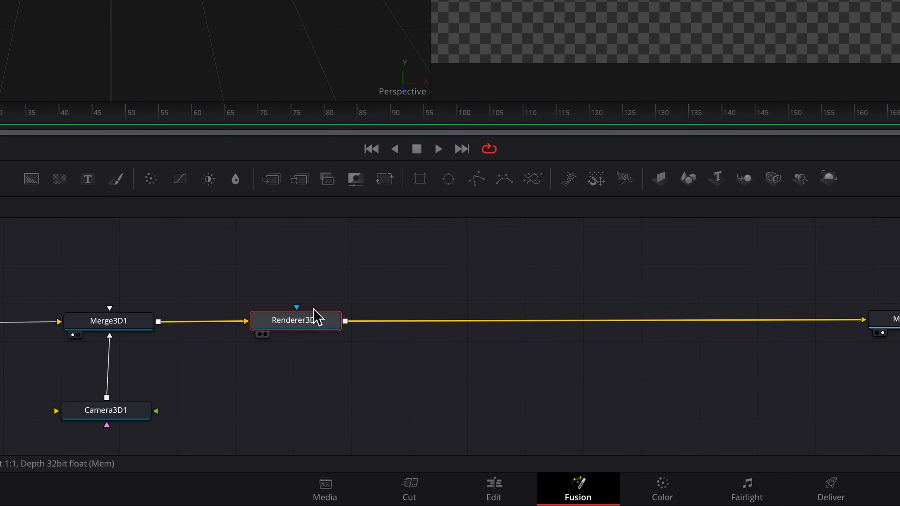
click(272, 182)
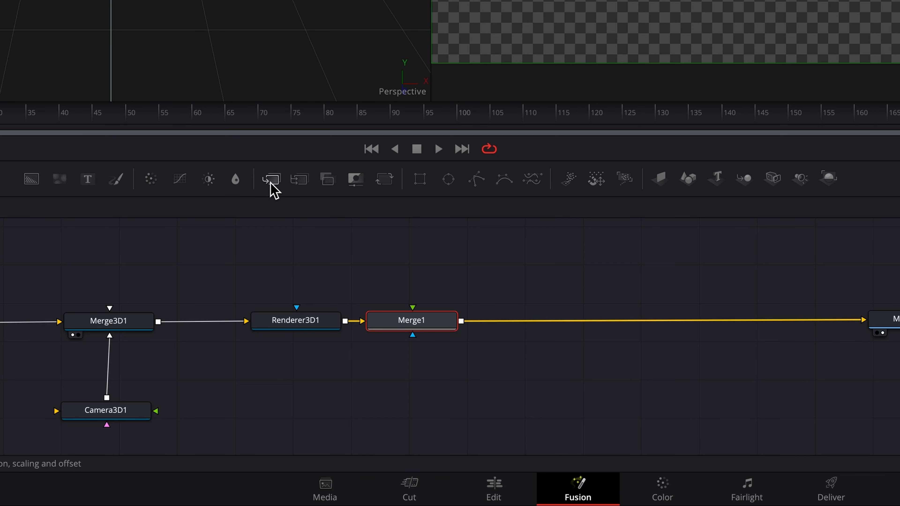
drag(397, 320, 725, 326)
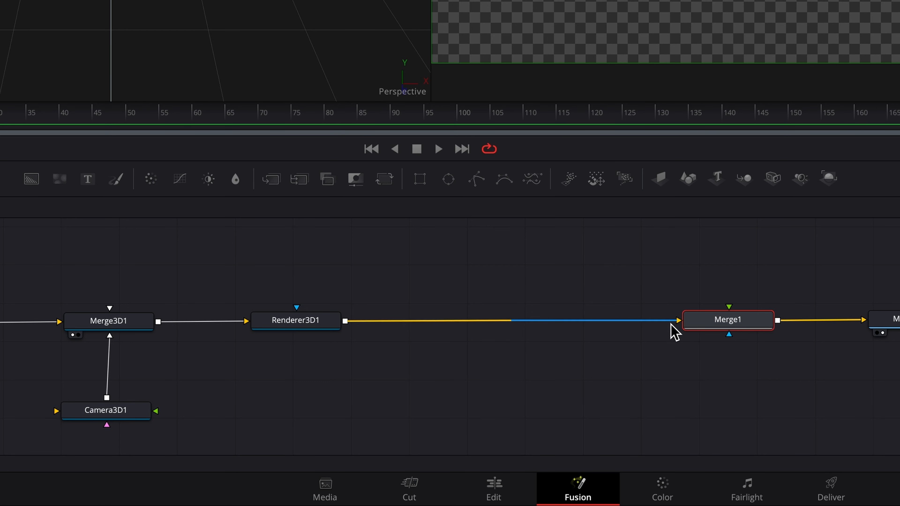
drag(680, 322, 728, 307)
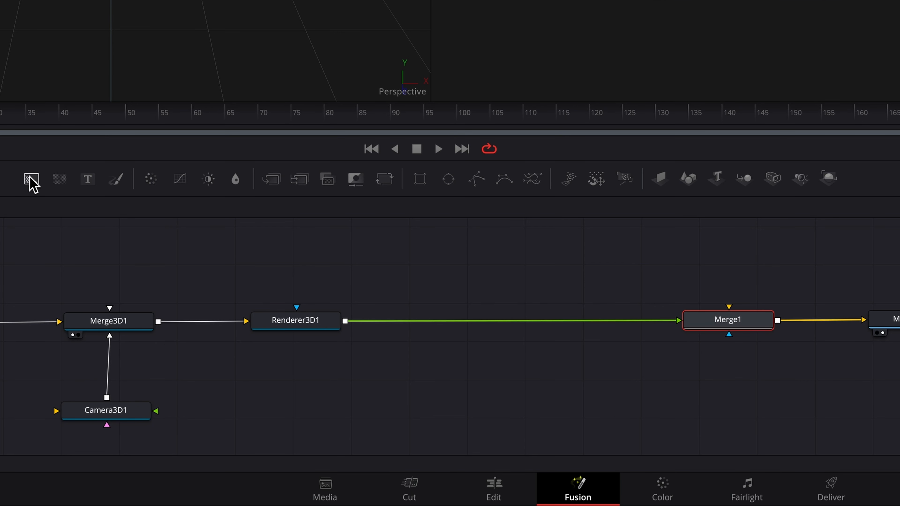
drag(31, 182, 731, 310)
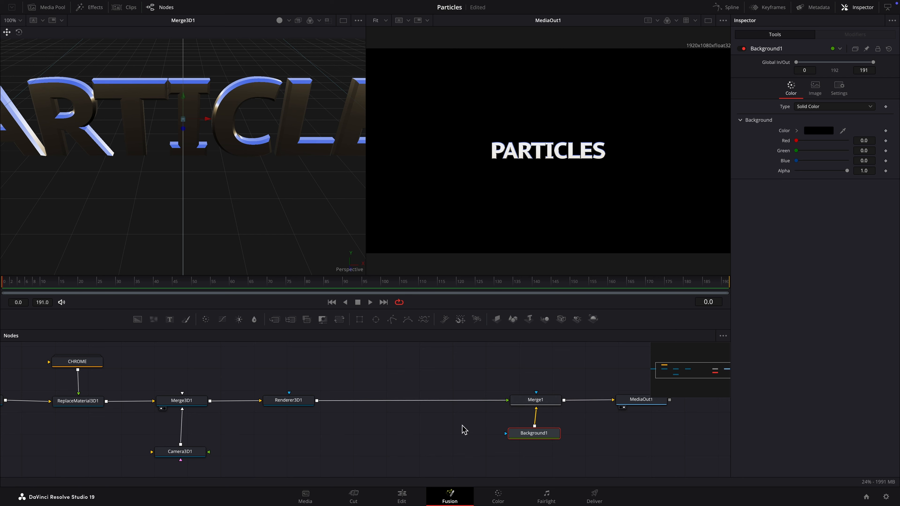
Enable lighting in Renderer3D1 and connect a new spot light to Merge3D1, placing its node above the main chain
click(290, 405)
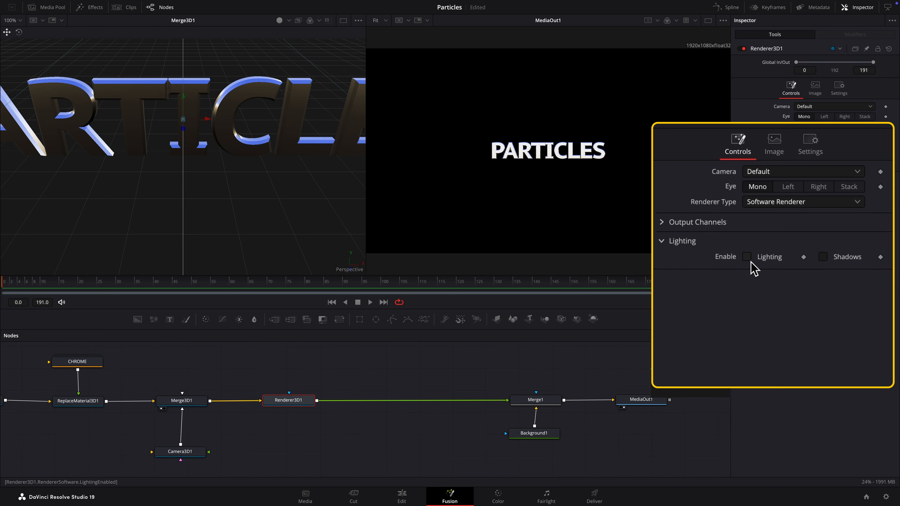
click(797, 162)
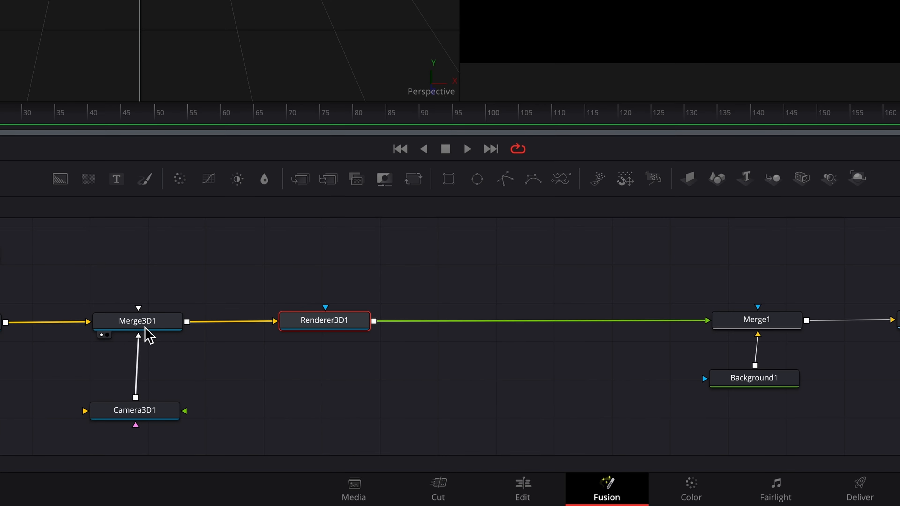
click(145, 328)
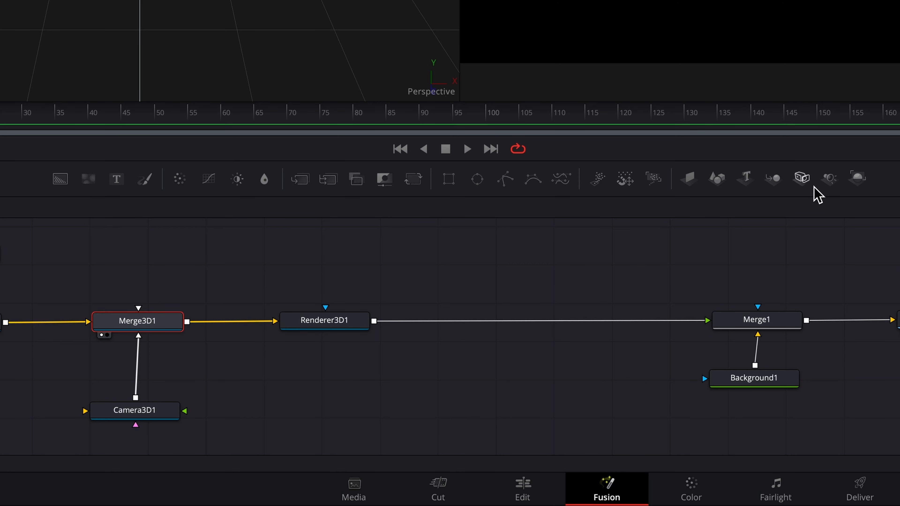
click(829, 179)
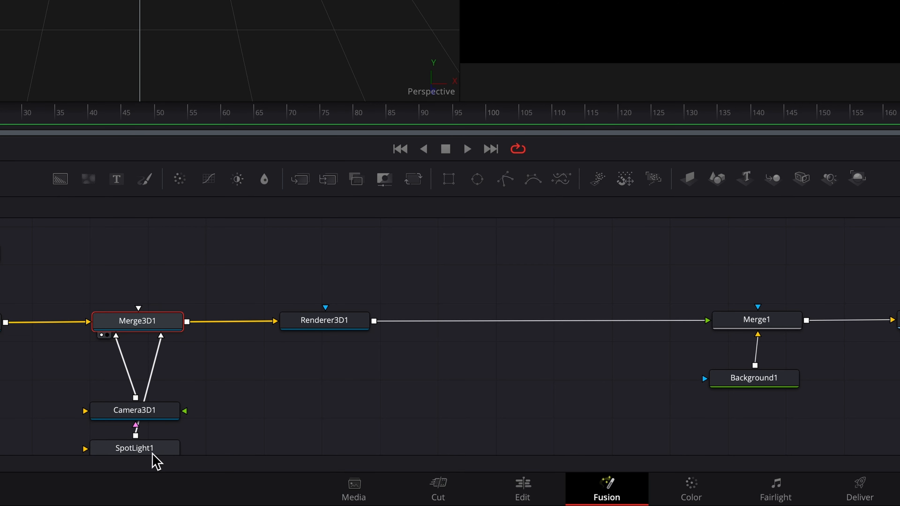
drag(158, 449, 277, 253)
click(273, 250)
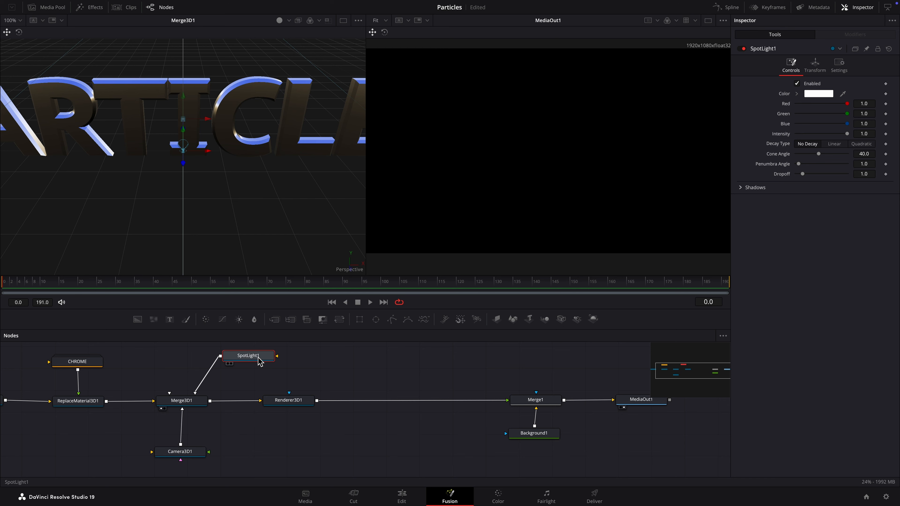
Move SpotLight1 out in front of the text to about 0.911 on Z using the Top view, and return to Perspective
right_click(350, 267)
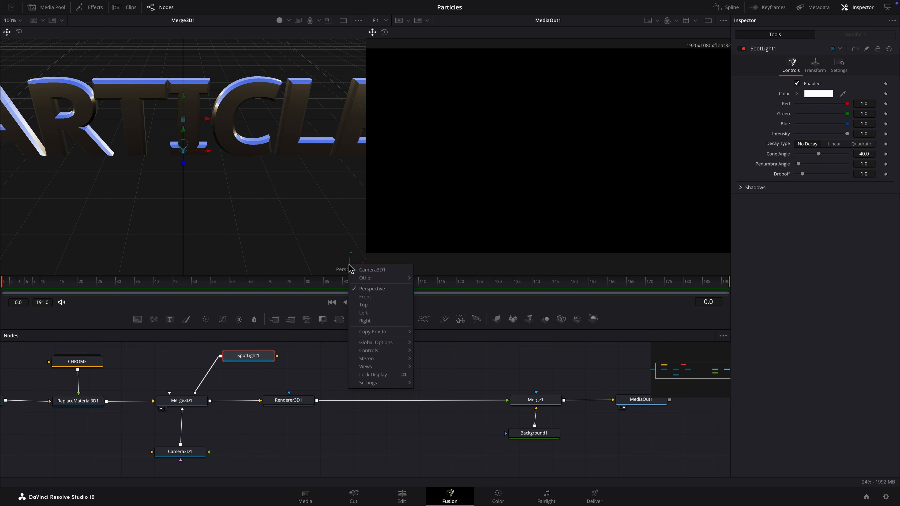
click(385, 306)
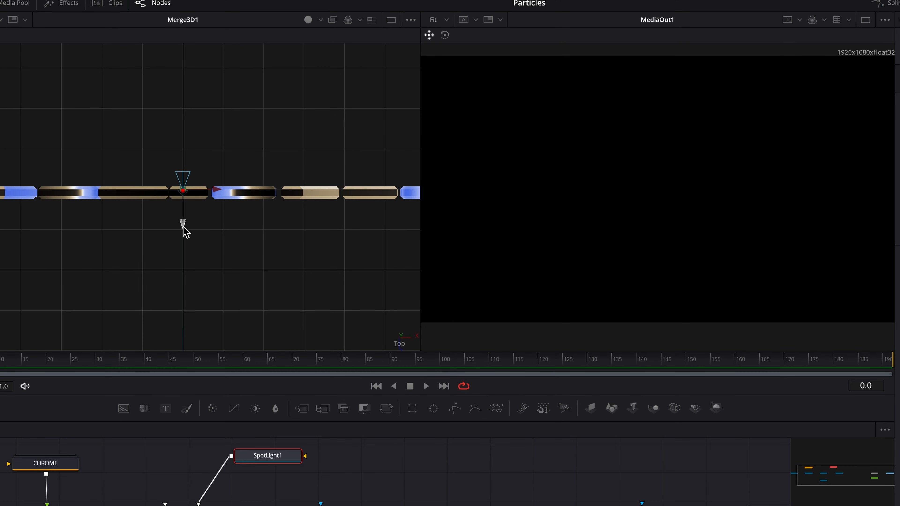
drag(183, 181, 175, 264)
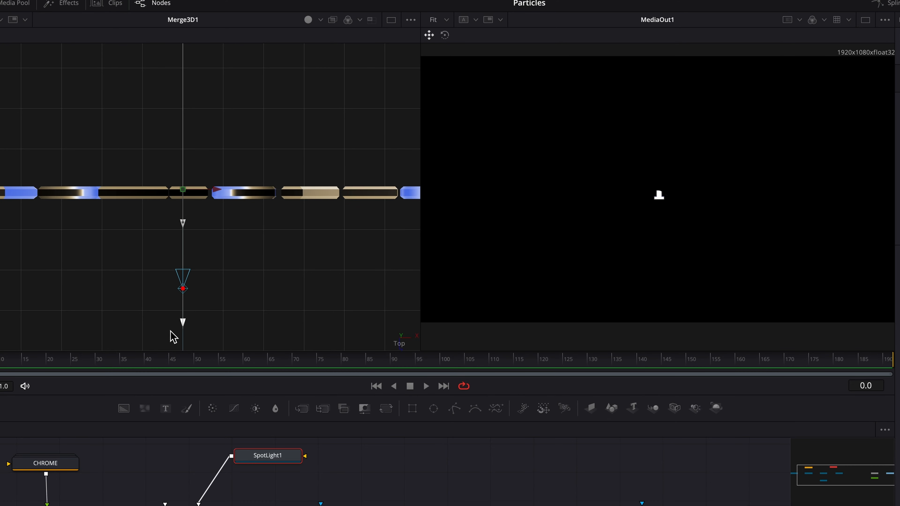
drag(171, 331, 170, 369)
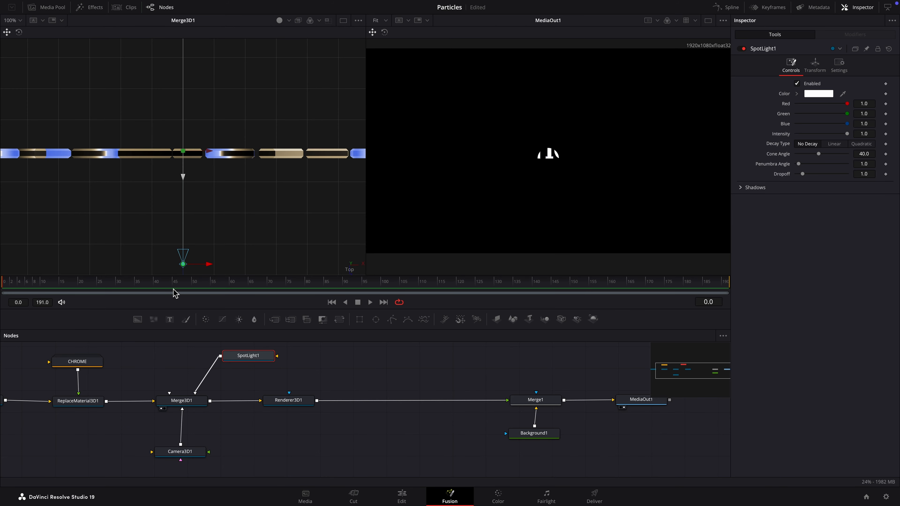
right_click(353, 270)
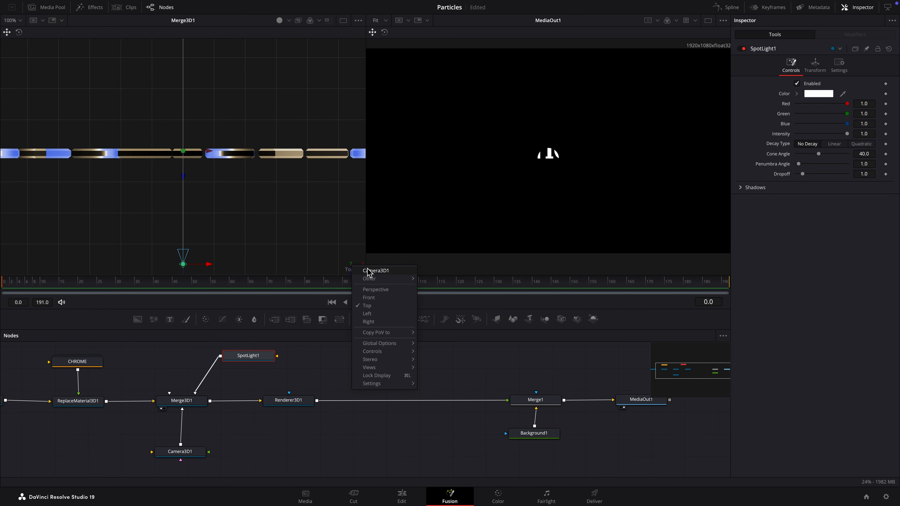
click(392, 291)
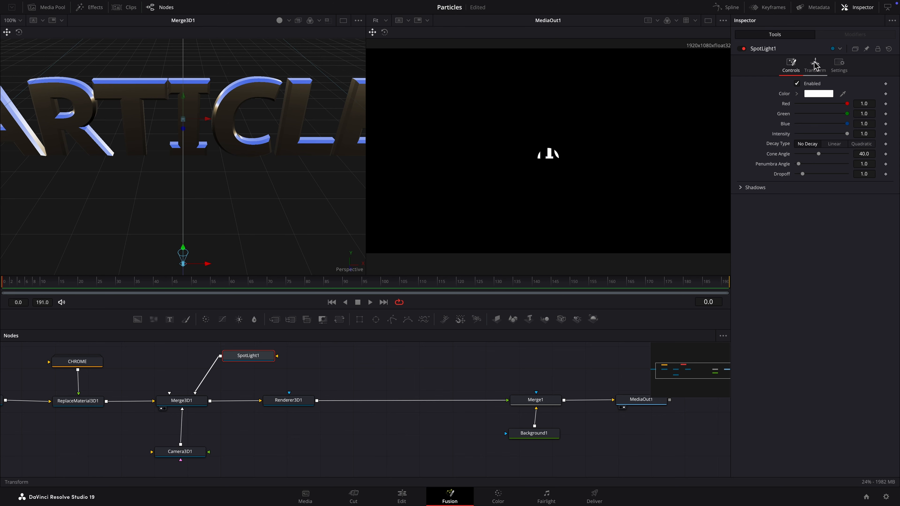
Enable a target for SpotLight1 and set the target's Y position to 0.232
click(774, 56)
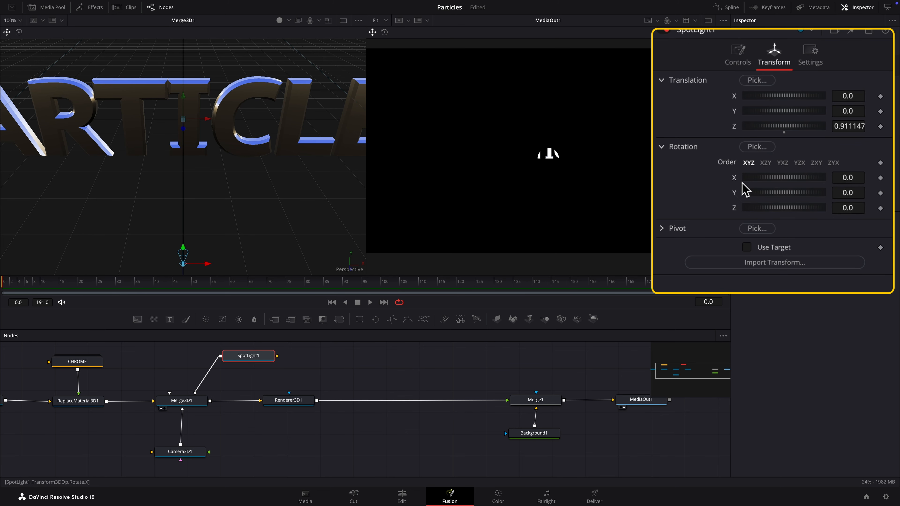
click(747, 247)
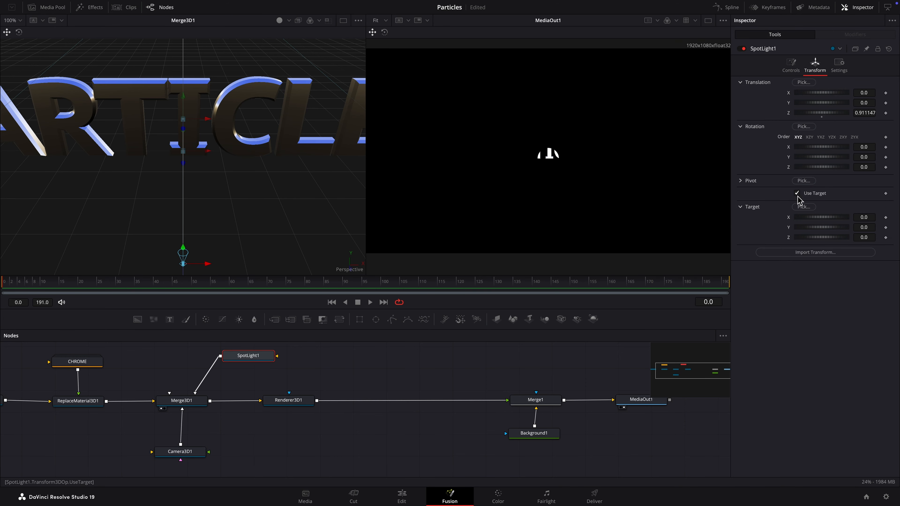
drag(803, 228, 807, 228)
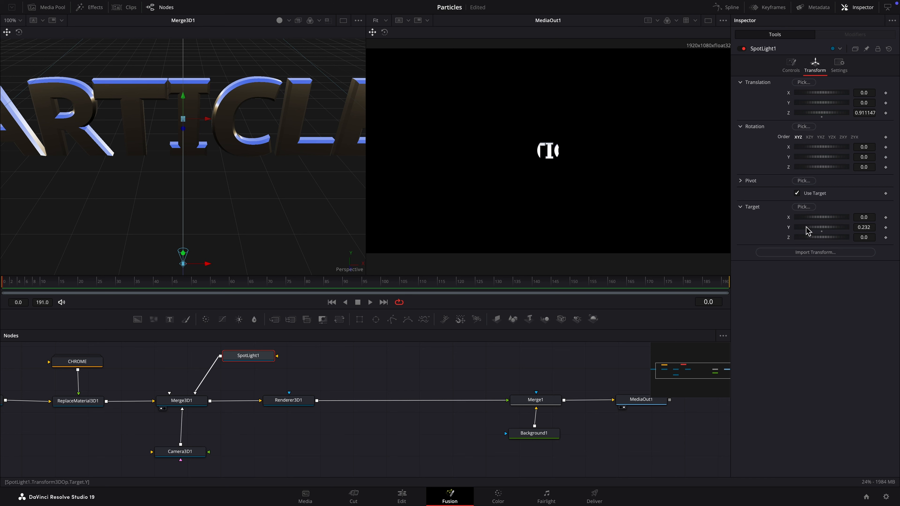
Move SpotLight1 out beyond the right end of the text in the Top view, to about 3.33 on X and 0.70 on Z
right_click(349, 269)
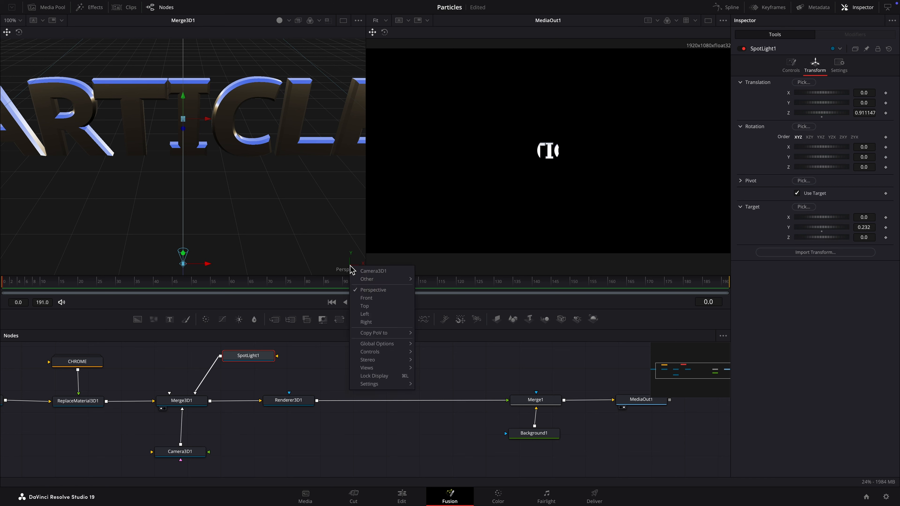
click(382, 307)
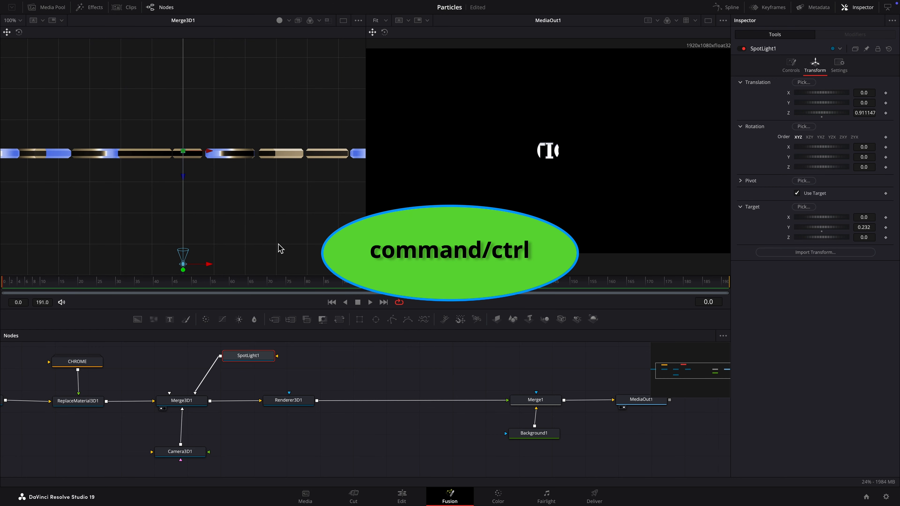
ctrl+scroll(209, 187, down, 5)
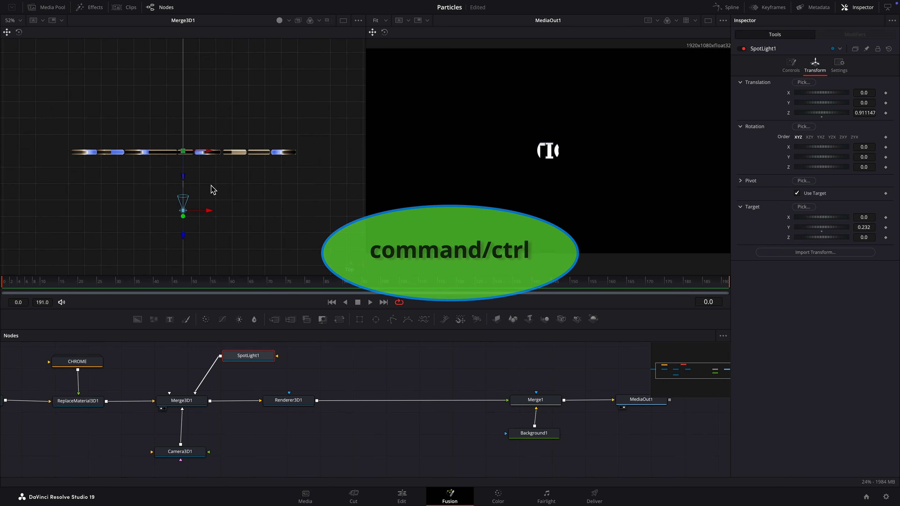
ctrl+scroll(212, 189, down, 3)
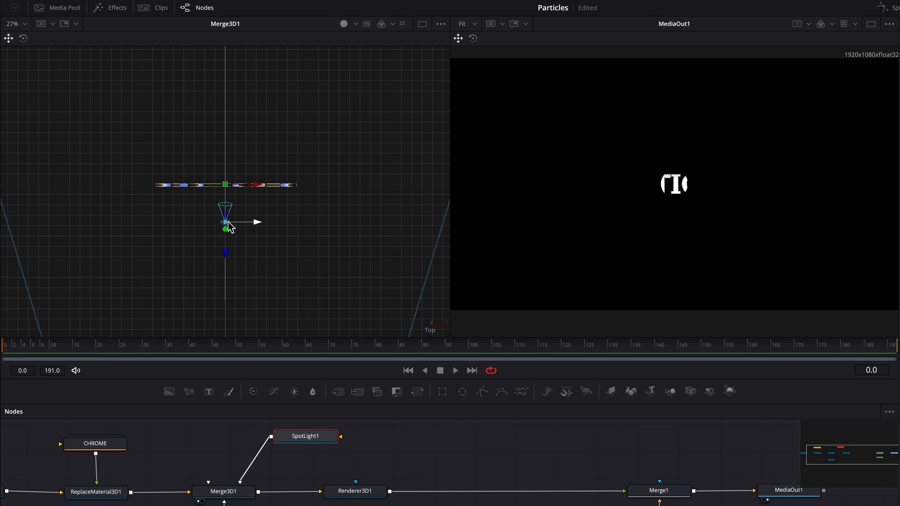
drag(183, 181, 190, 182)
drag(235, 224, 364, 215)
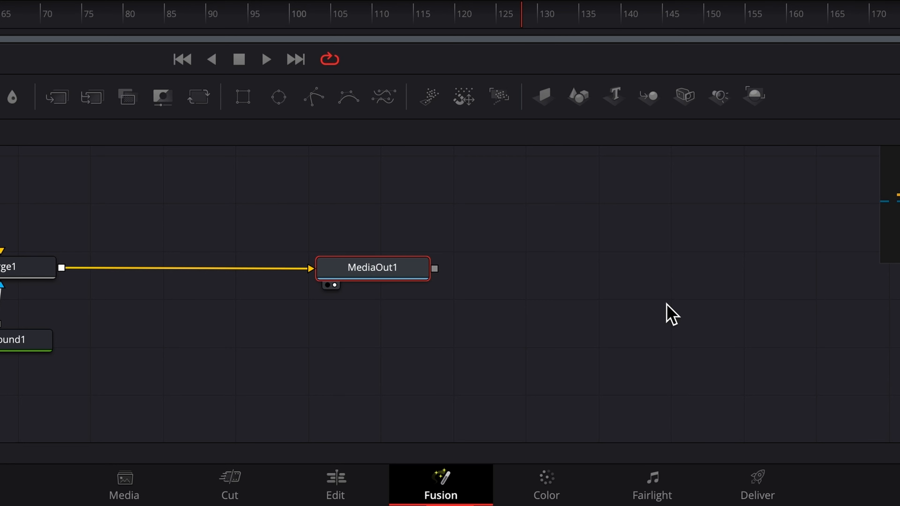
key(1)
key(2)
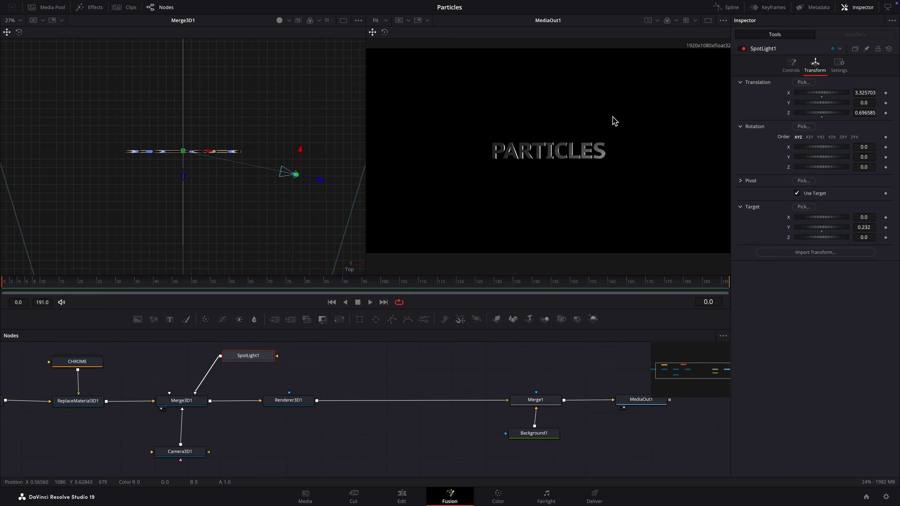
Widen SpotLight1's cone angle and adjust its intensity
click(735, 64)
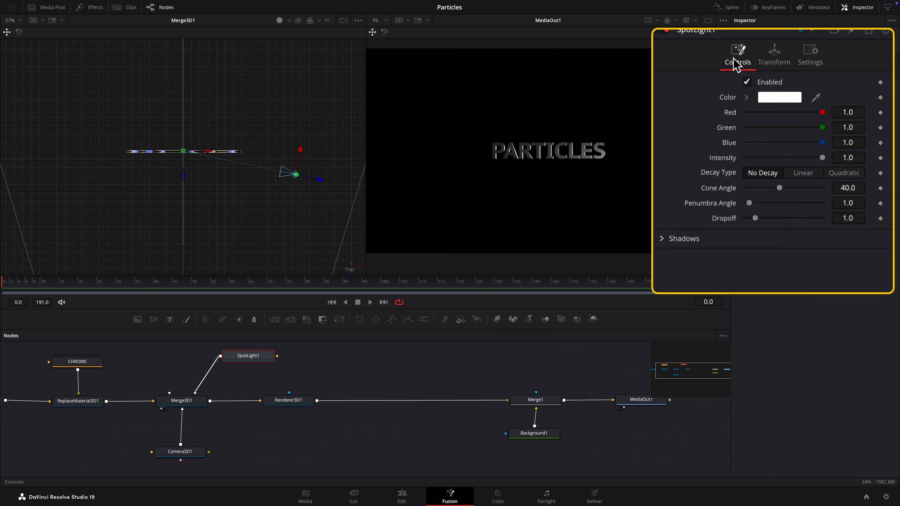
drag(782, 192, 829, 195)
drag(822, 158, 825, 136)
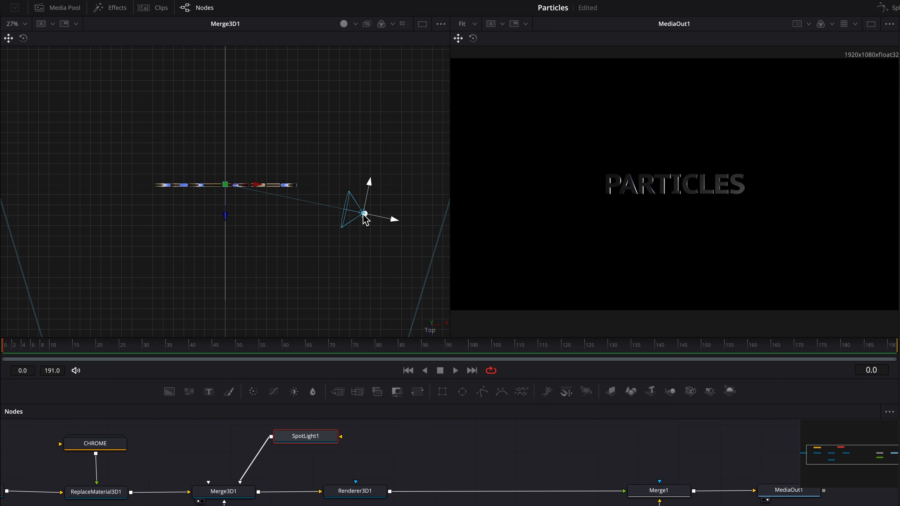
Nudge SpotLight1 inward and forward in the Top view, then add a second spotlight to Merge3D1 and place its node beside SpotLight1
mouse_move(362, 215)
mouse_down()
mouse_move(363, 203)
mouse_move(352, 228)
mouse_up()
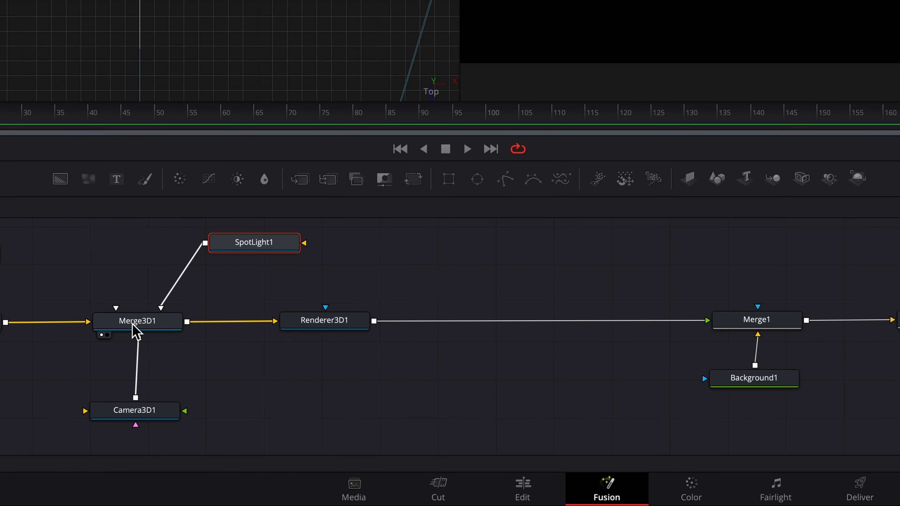
click(181, 402)
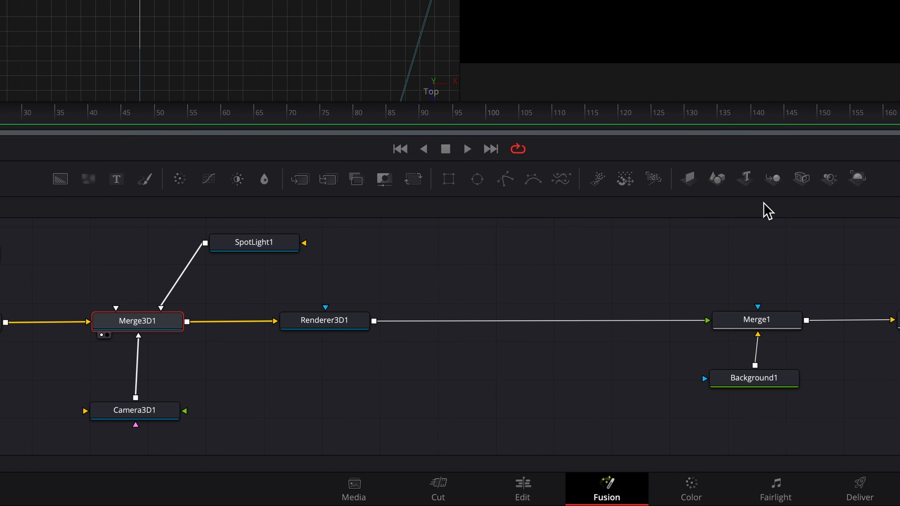
click(828, 179)
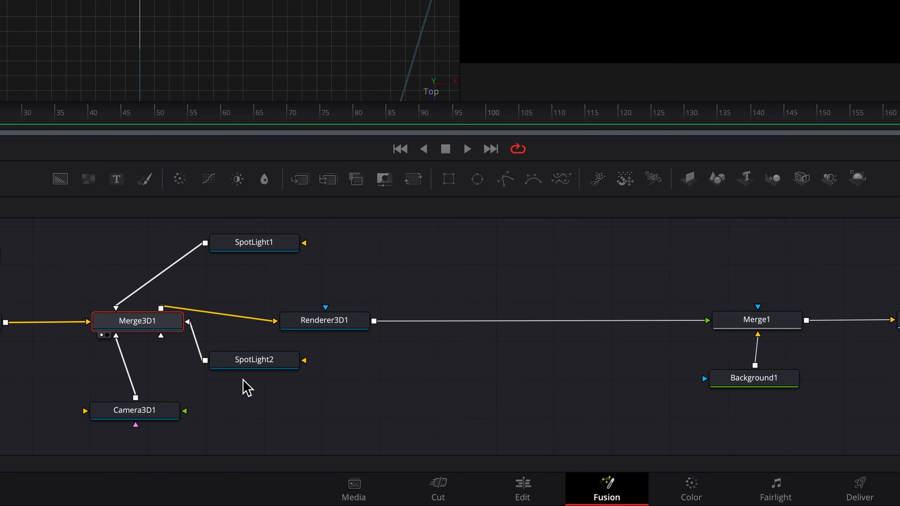
drag(249, 367, 75, 245)
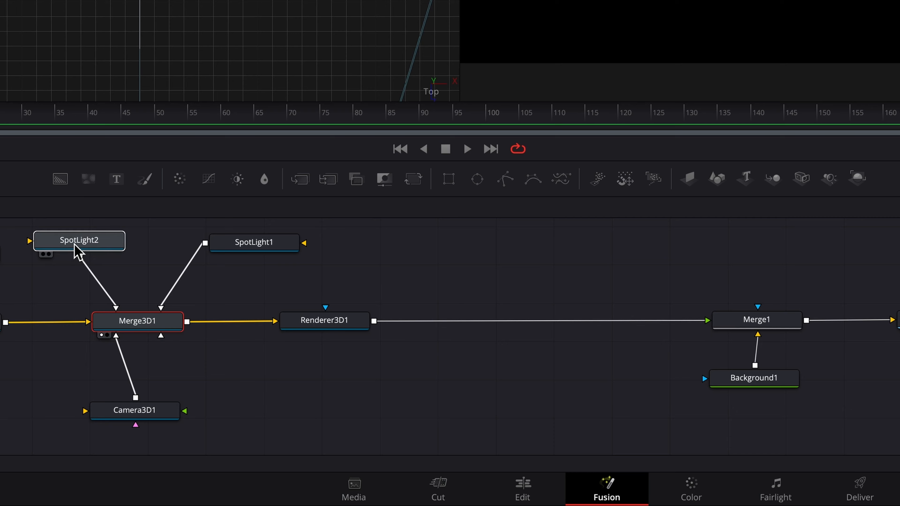
click(74, 245)
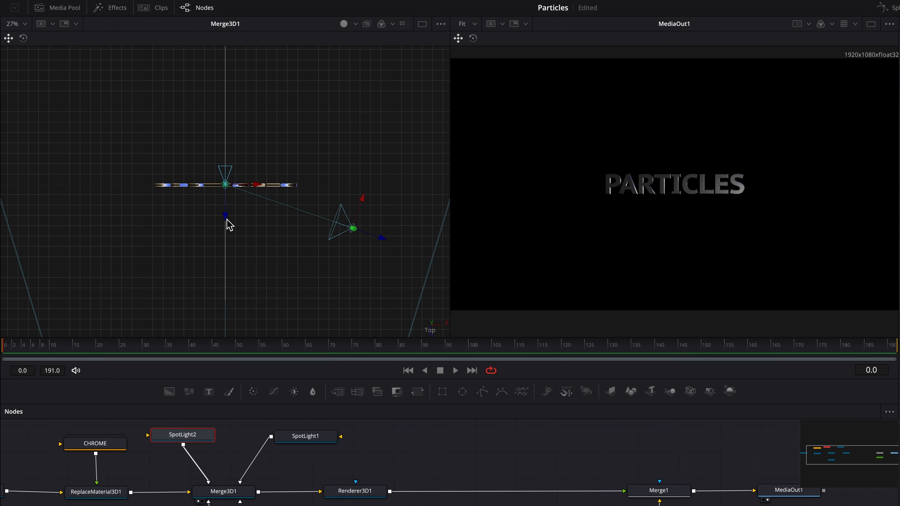
Move SpotLight2 out in front of the text to about 3.28 on Z in the Top view, and return to Perspective
drag(182, 177, 182, 223)
drag(227, 278, 224, 356)
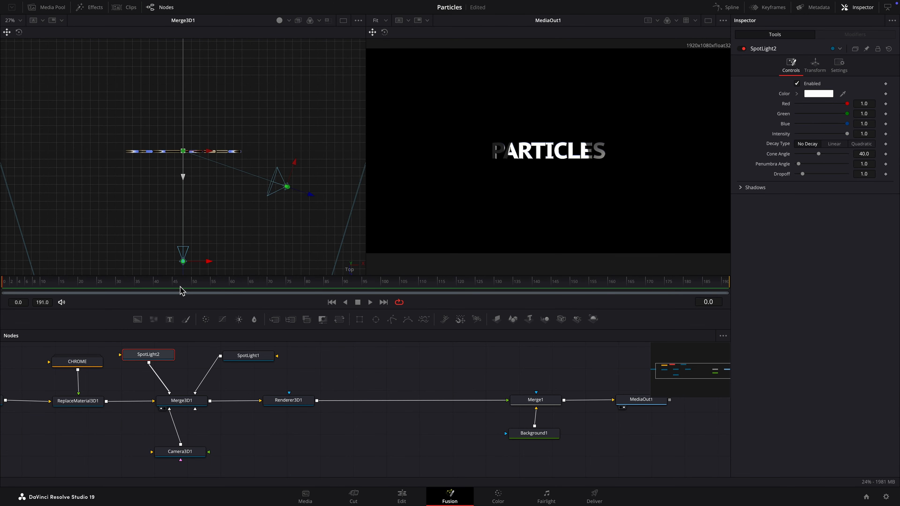
right_click(353, 270)
click(372, 292)
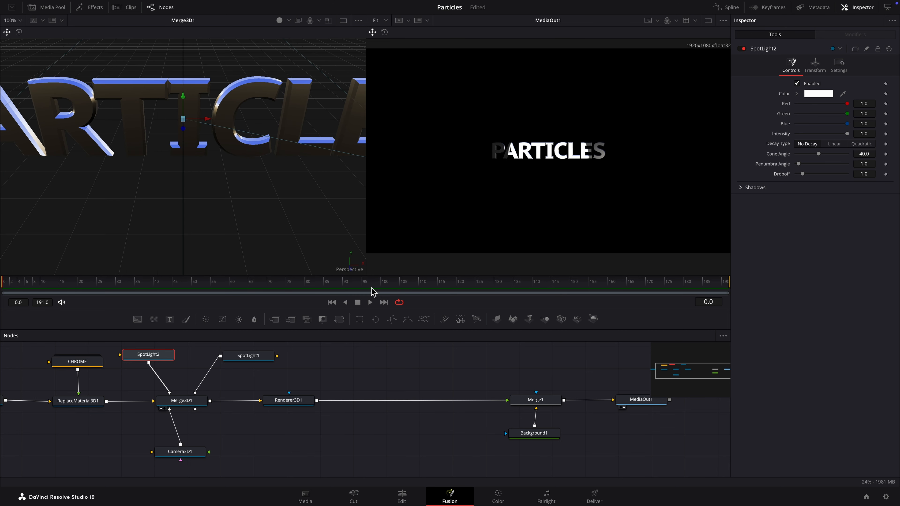
Enable a target for SpotLight2 and set the target's Y position to 0.232
click(814, 64)
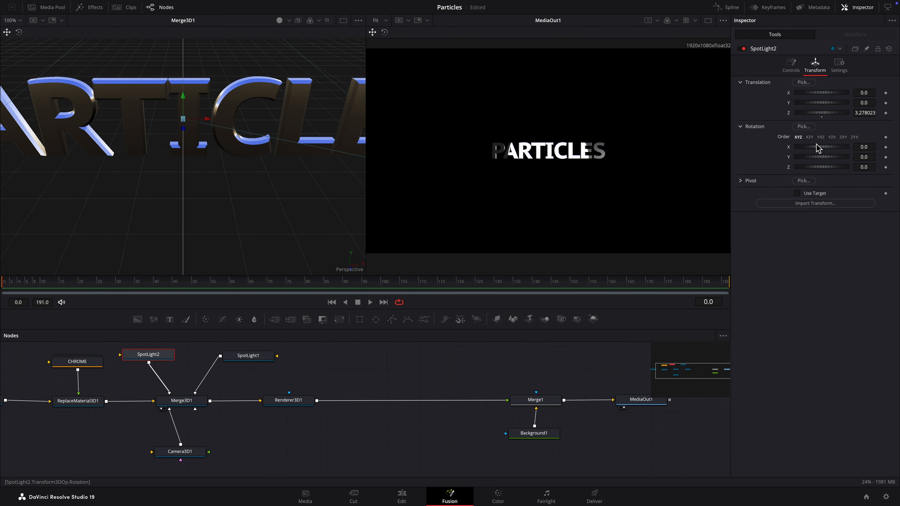
click(796, 194)
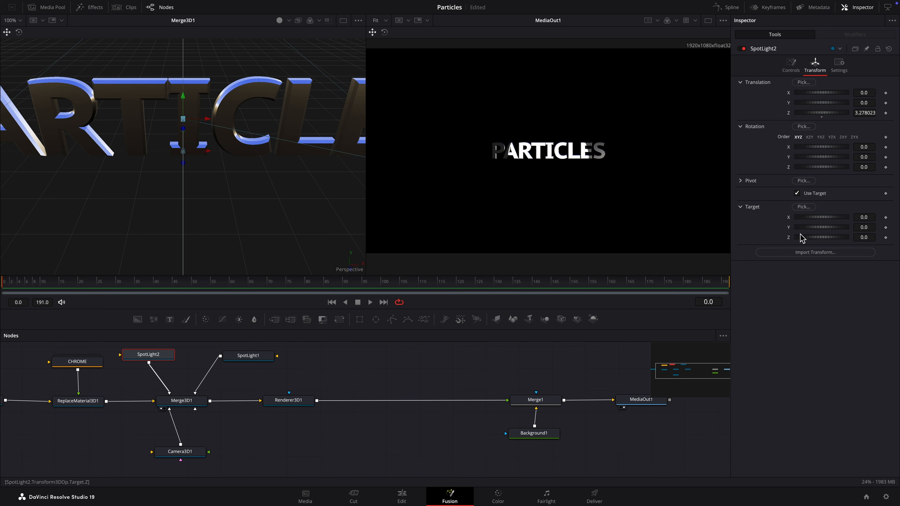
drag(800, 230, 804, 230)
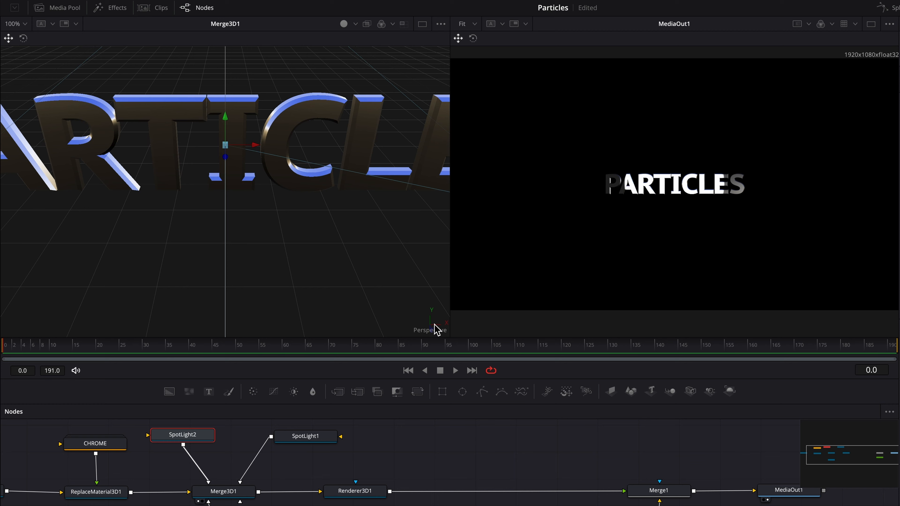
Move SpotLight2 beyond the left end of the text in the Top view, to about -3.67 on X and 0.33 on Z
right_click(354, 267)
click(474, 376)
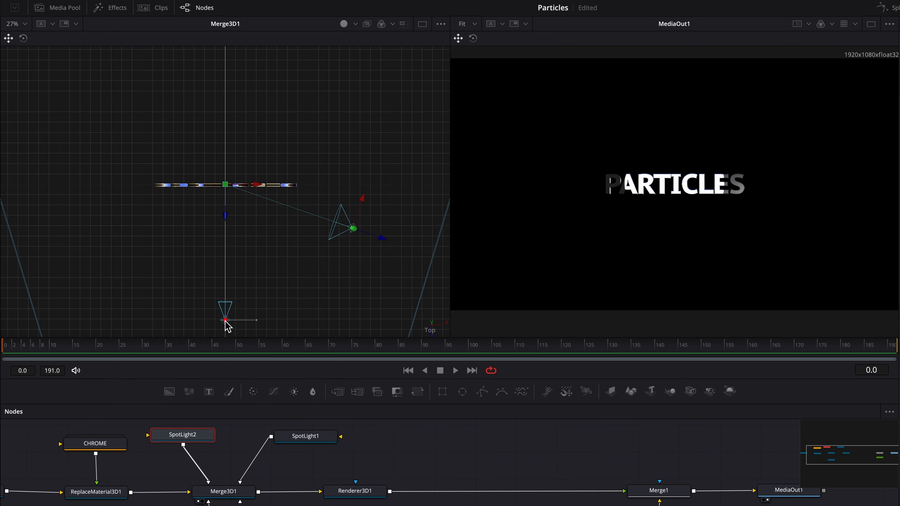
drag(228, 325, 73, 198)
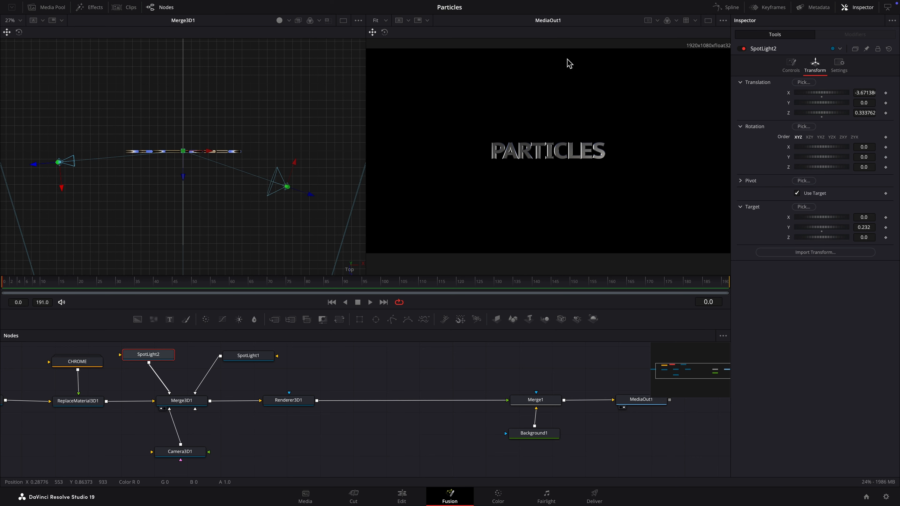
Set SpotLight2's cone angle to 90 and intensity to 0.425, and shift it slightly inward and forward
click(790, 65)
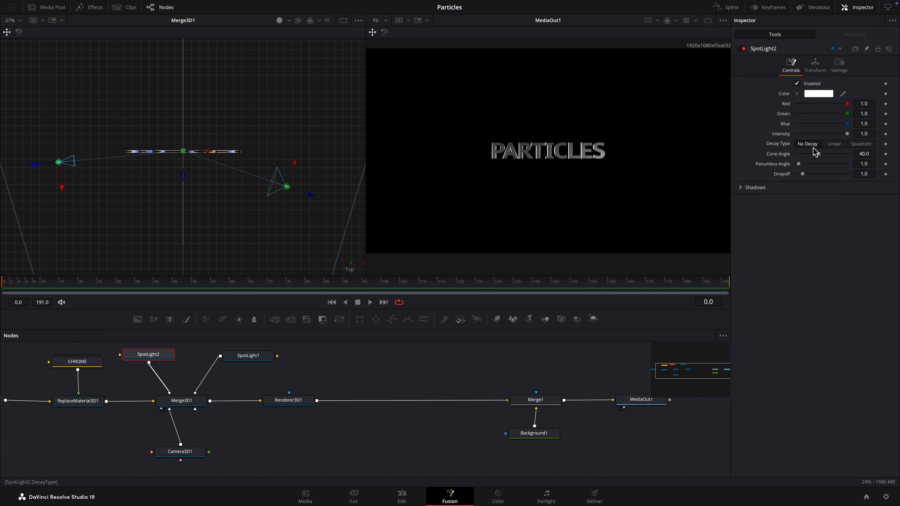
drag(818, 154, 820, 135)
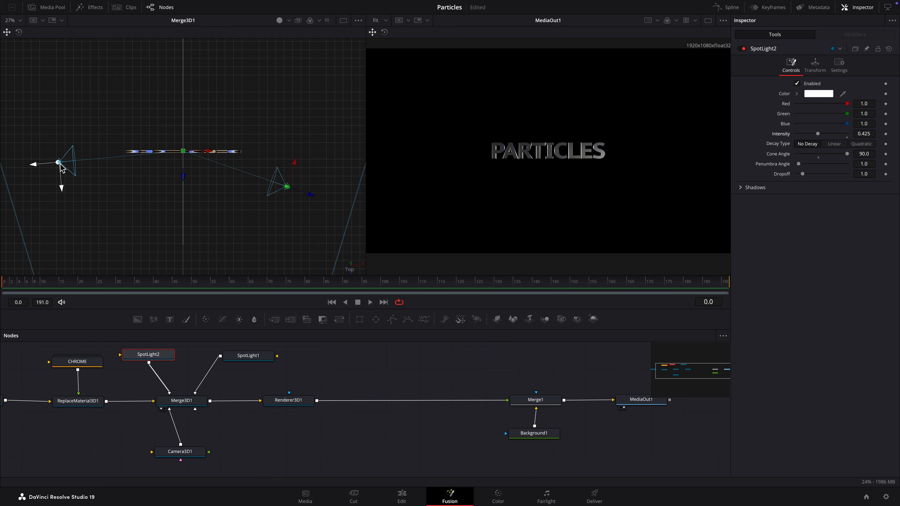
drag(62, 164, 68, 172)
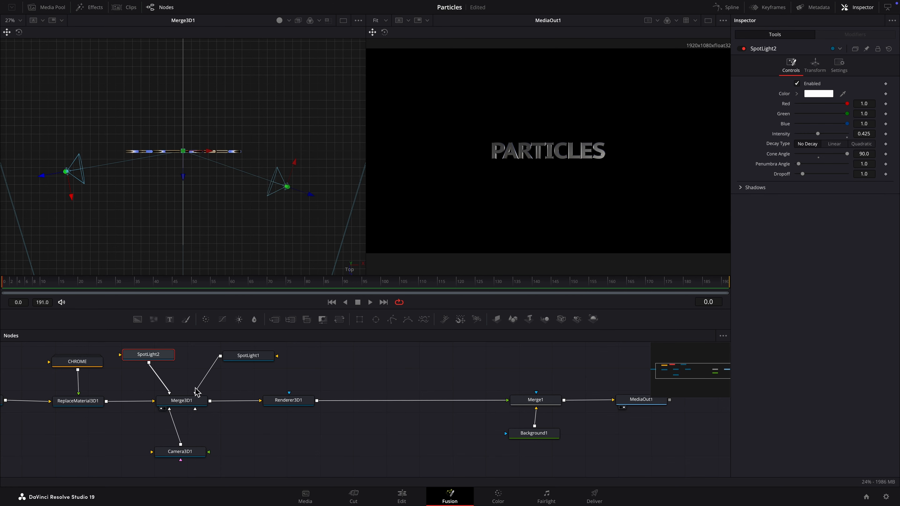
Add an Ambient Light connected to Merge3D1 and place its node below SpotLight1
click(190, 406)
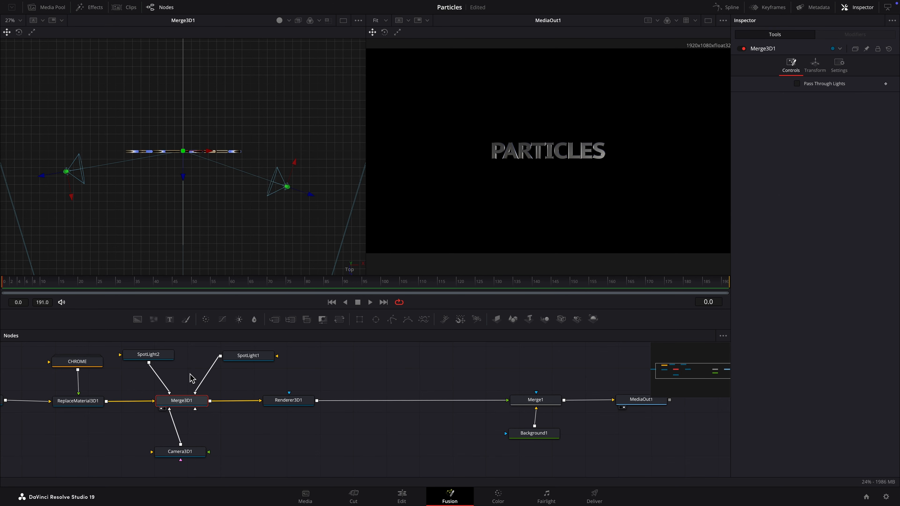
key(shift+space)
text(am)
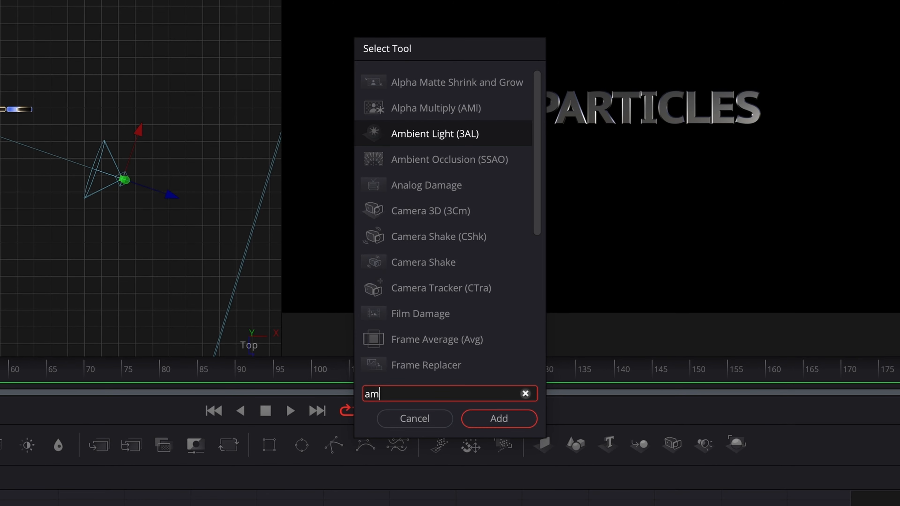
key(Return)
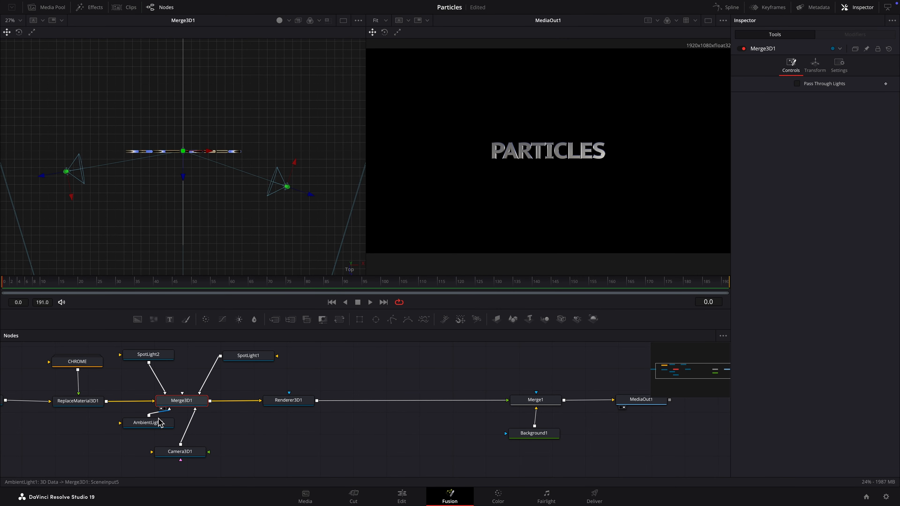
drag(169, 422, 257, 381)
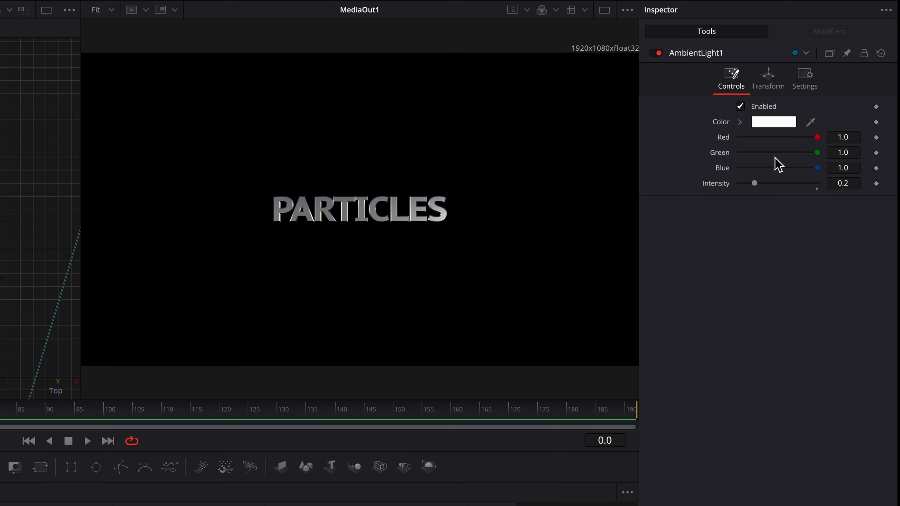
Colour AmbientLight1 Tangerine and lower its intensity to 0.055
click(777, 126)
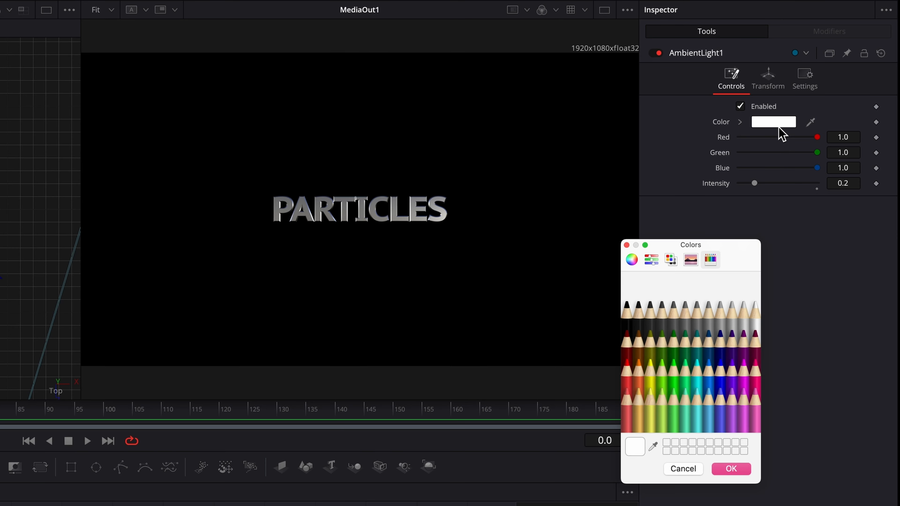
click(644, 370)
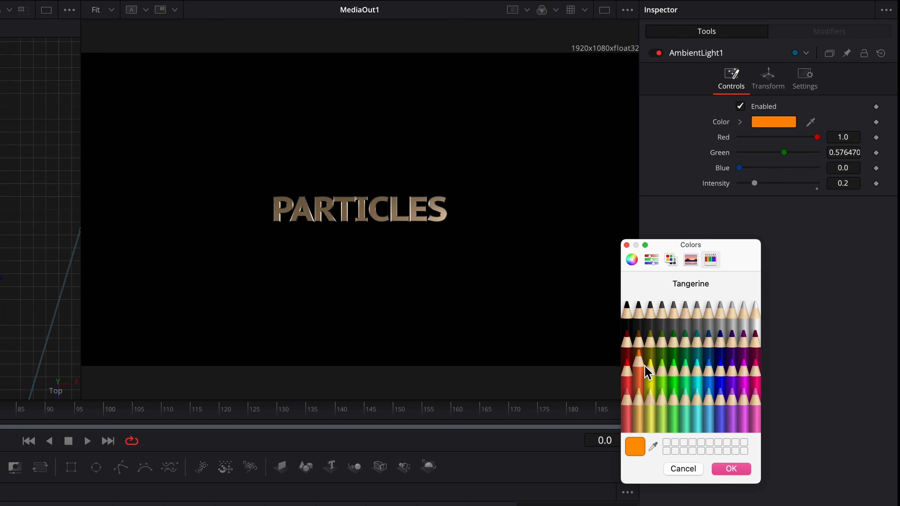
click(732, 468)
drag(755, 180, 744, 189)
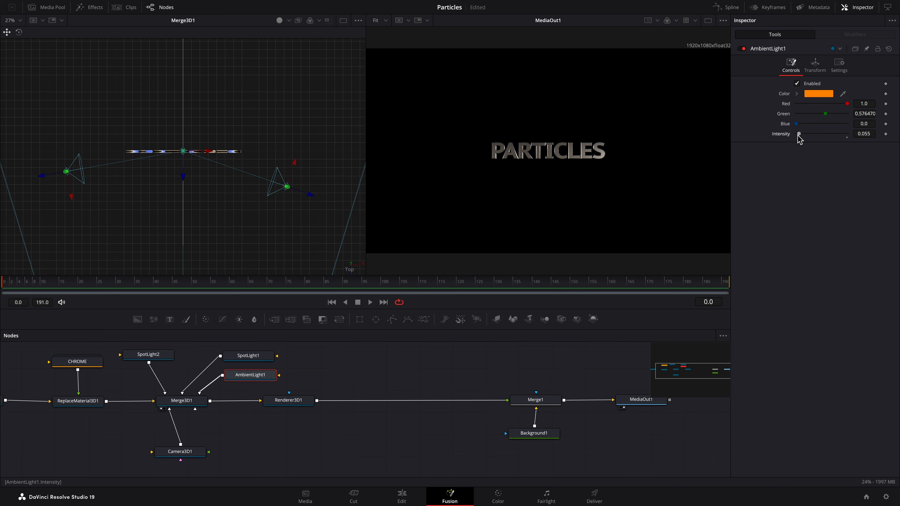
Widen the letter spacing of Text3D1 by setting its tracking to 1.197
scroll(404, 422, left, 8)
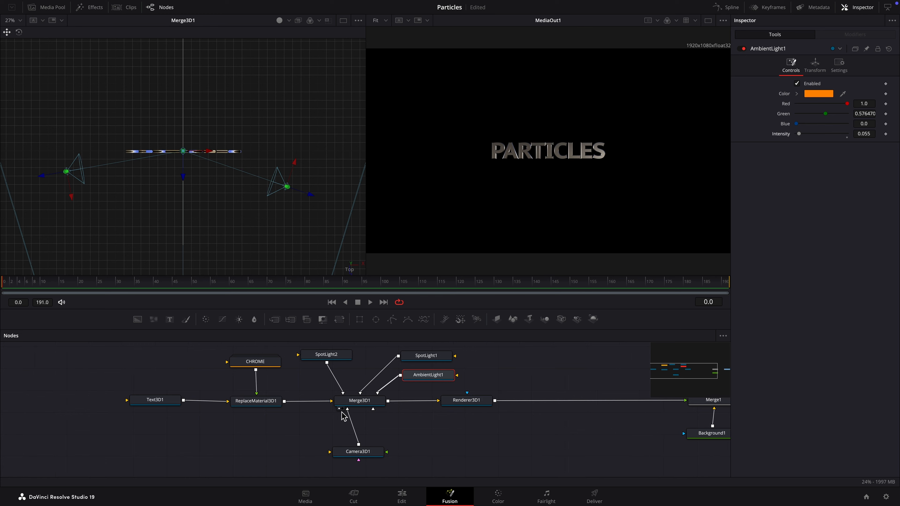
click(175, 402)
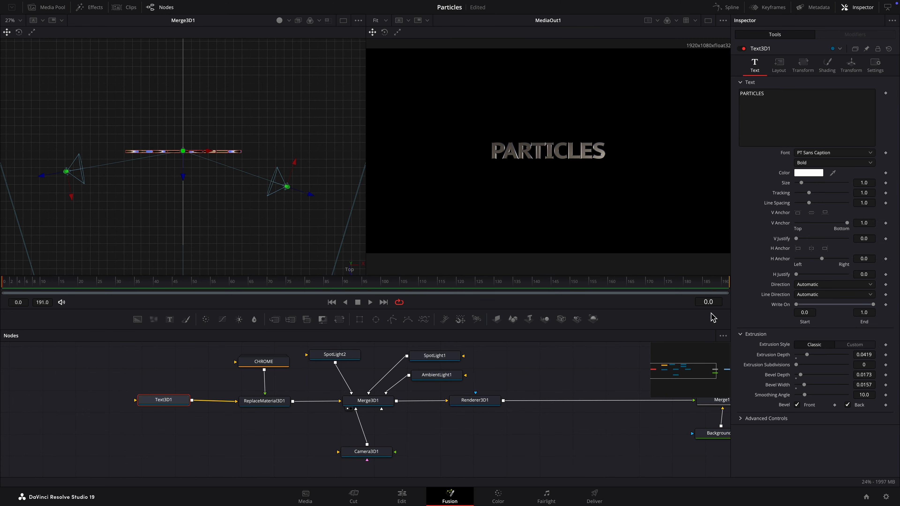
drag(808, 192, 811, 194)
drag(769, 218, 777, 219)
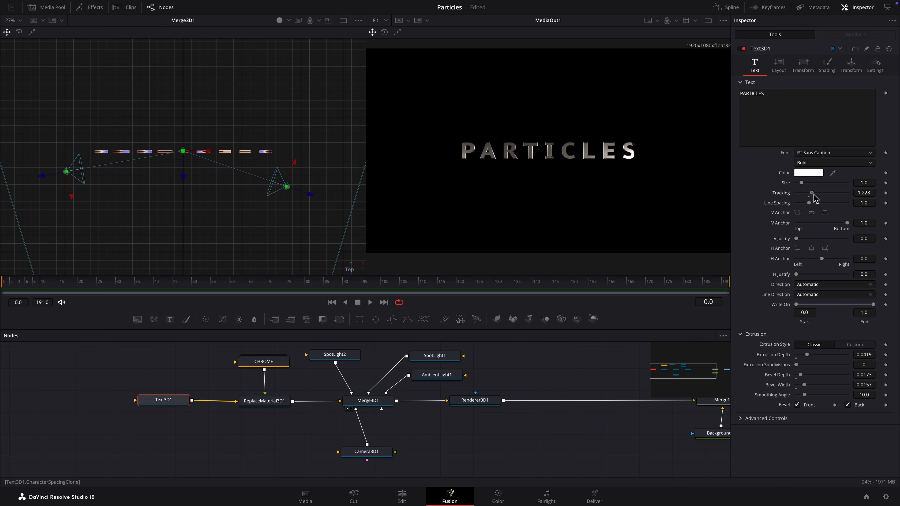
key(ctrl+z)
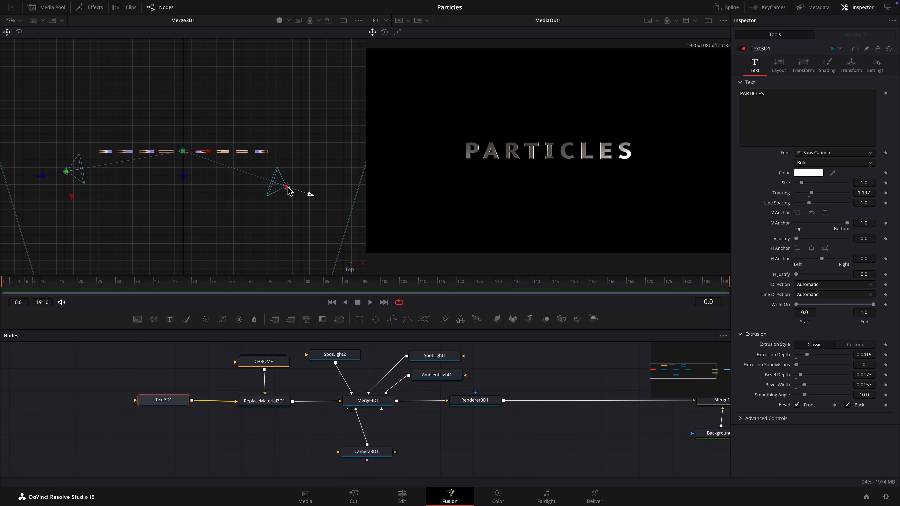
Move SpotLight1 farther out from the spaced text in the Top view and nudge SpotLight2 slightly outward
drag(288, 192, 317, 182)
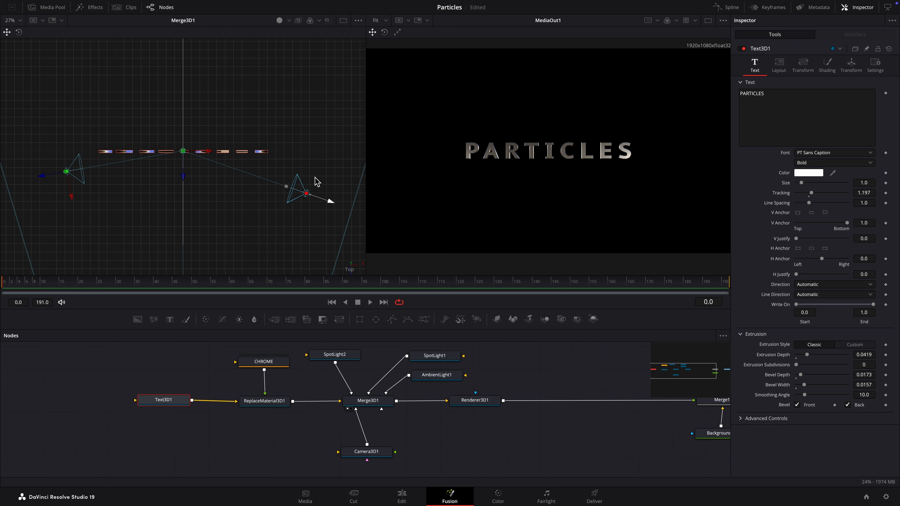
mouse_move(69, 174)
mouse_down()
mouse_move(67, 164)
mouse_move(68, 175)
mouse_up()
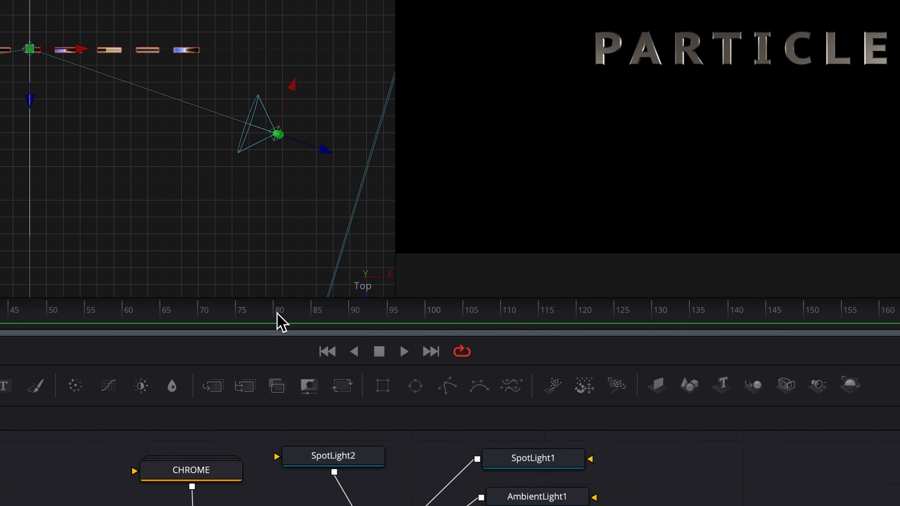
Go to frame 80 and pull Camera3D1 back to 22.4 on Z
click(306, 282)
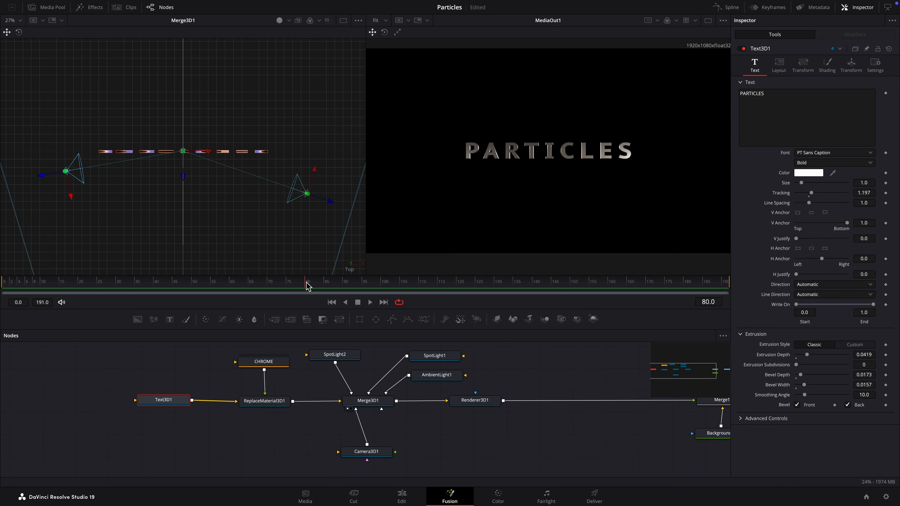
click(369, 453)
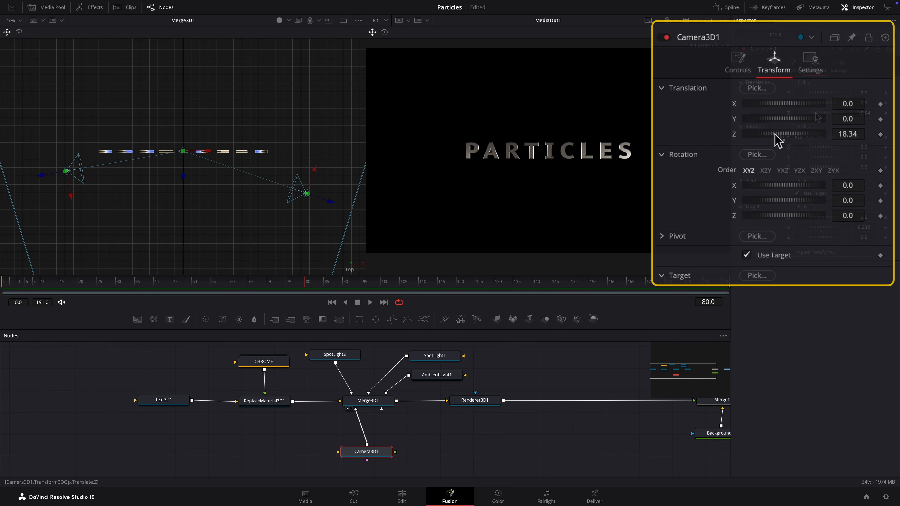
drag(815, 112, 827, 114)
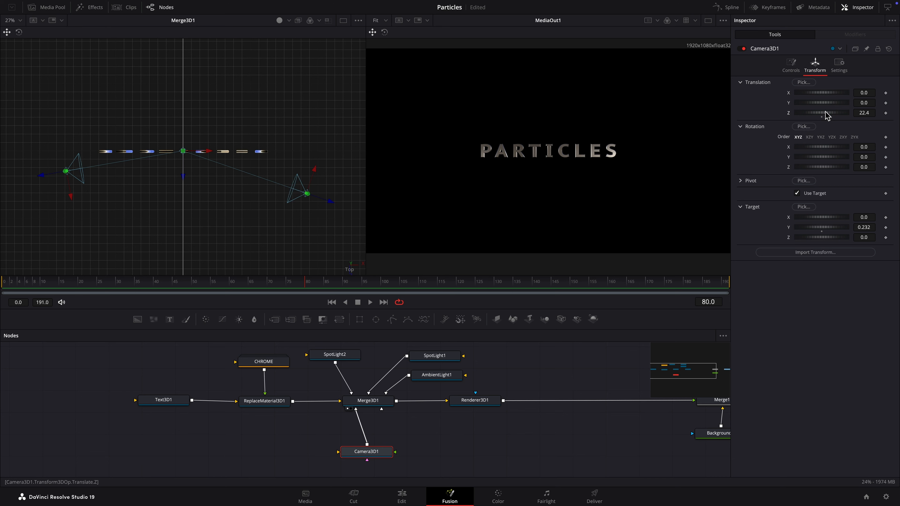
Keyframe Camera3D1's whole translation and rotation groups at frame 80
right_click(765, 84)
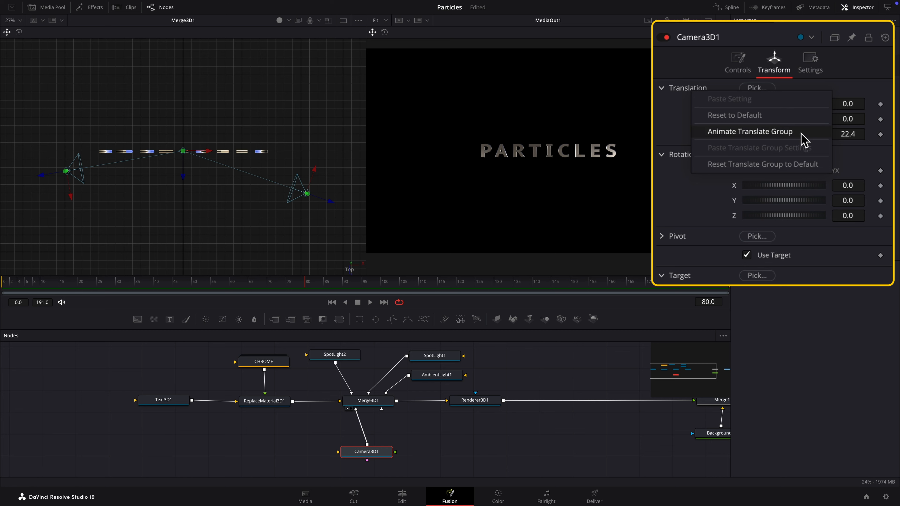
click(749, 131)
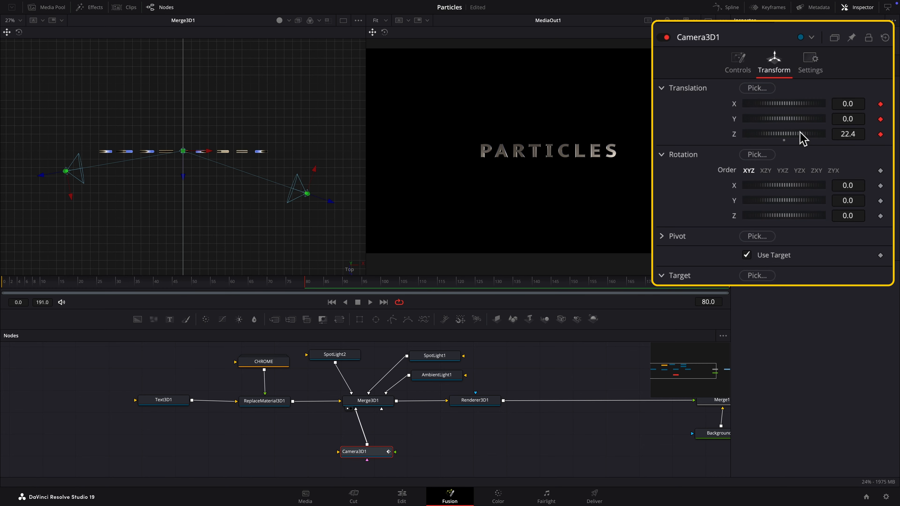
right_click(686, 157)
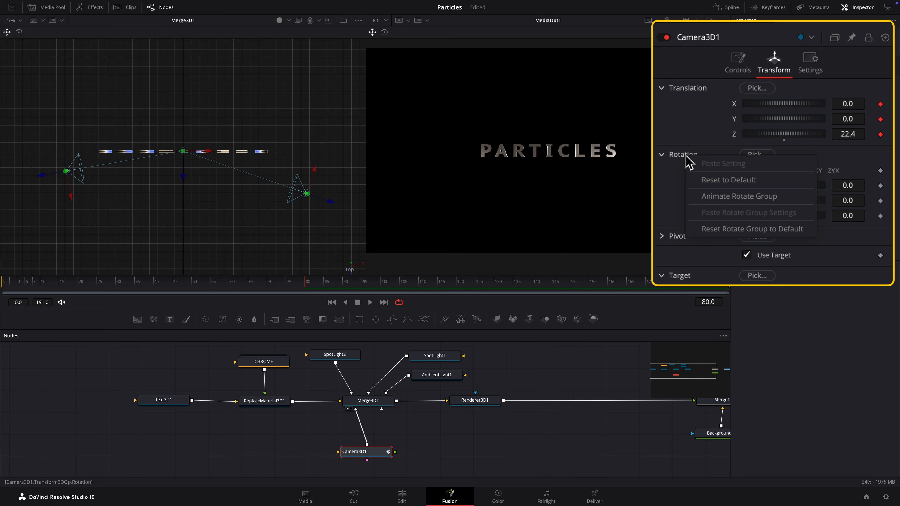
click(785, 197)
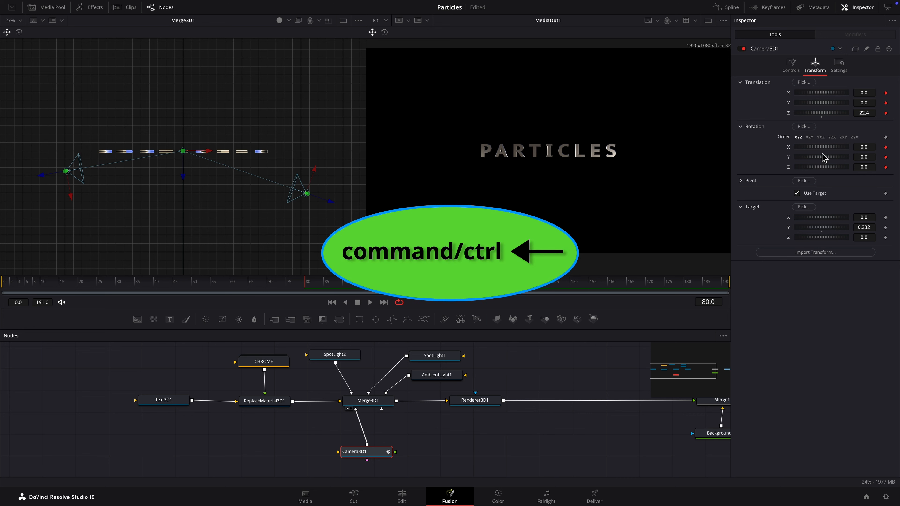
Go to frame 0 and move Camera3D1 in the Top view to about -3.37 on X and 0.01 on Z, beside the text
key(ctrl+Left)
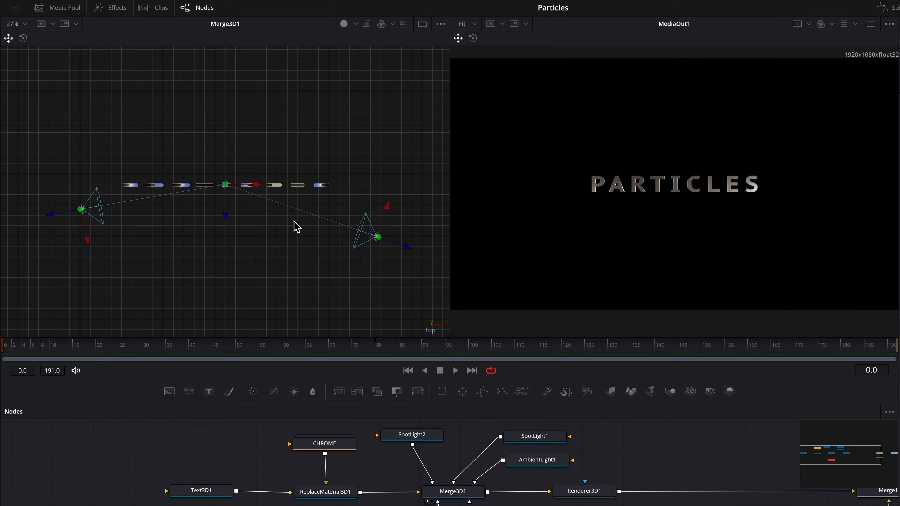
scroll(296, 227, down, 10)
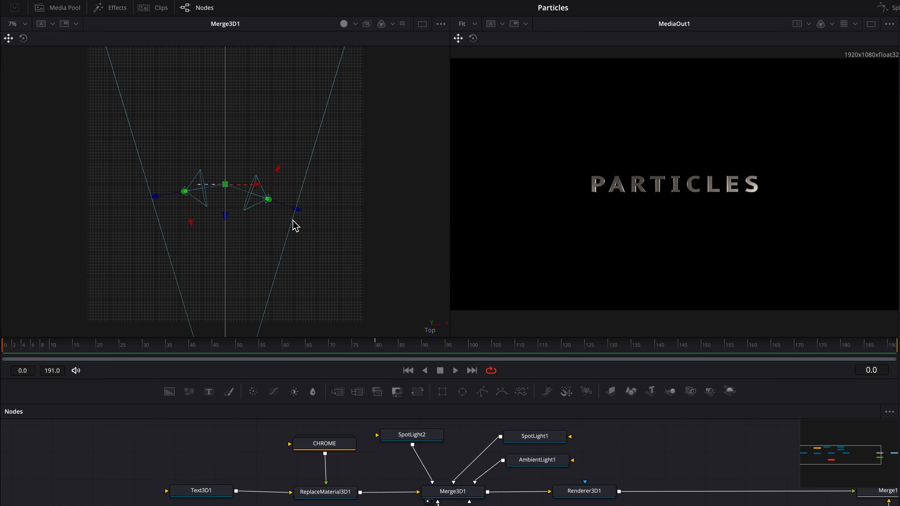
scroll(296, 226, down, 4)
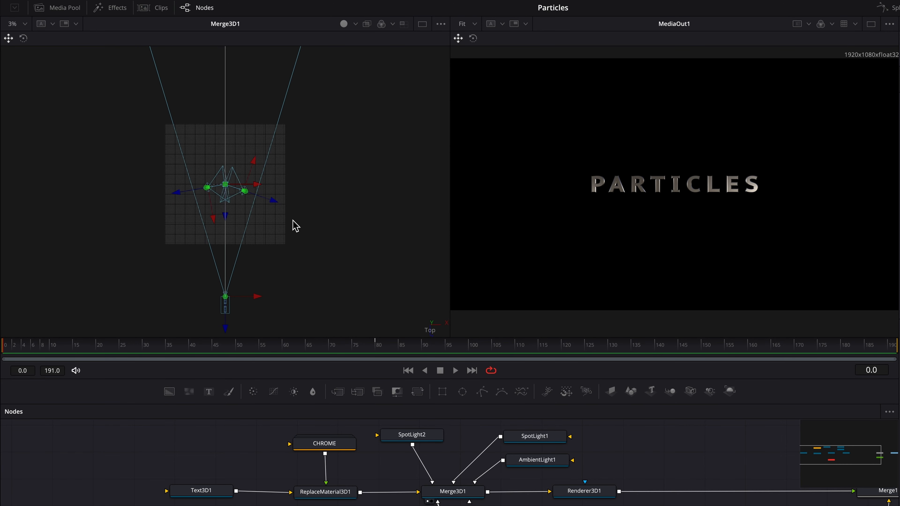
scroll(295, 226, down, 2)
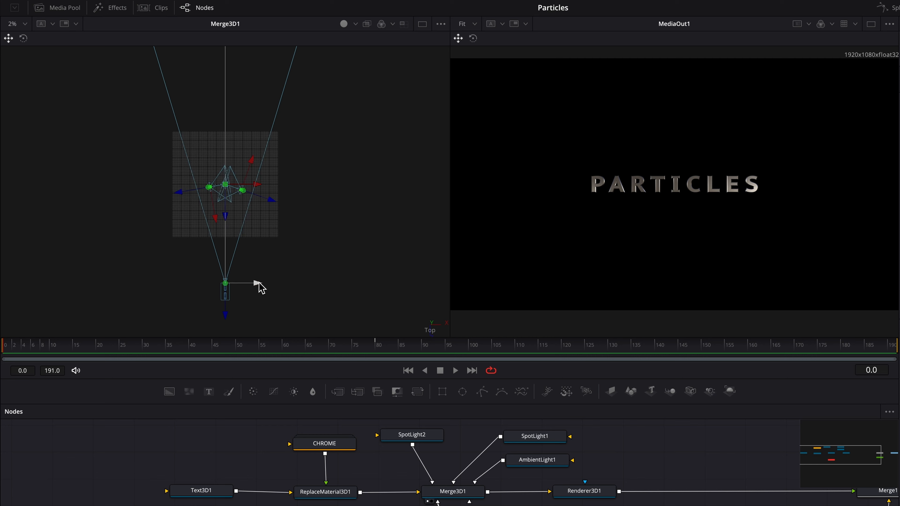
drag(252, 283, 180, 190)
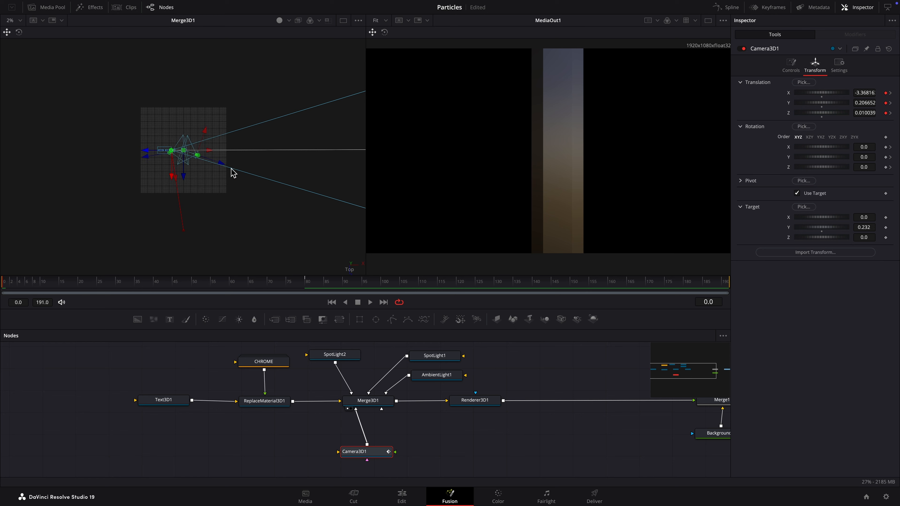
Set Camera3D1's Z rotation to -90 at frame 0 and play back the camera move
click(858, 218)
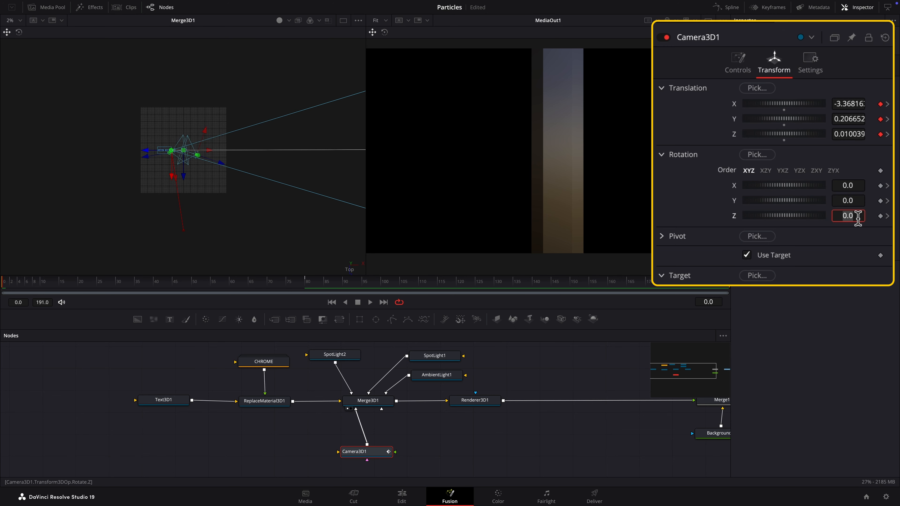
text(-90)
key(Tab)
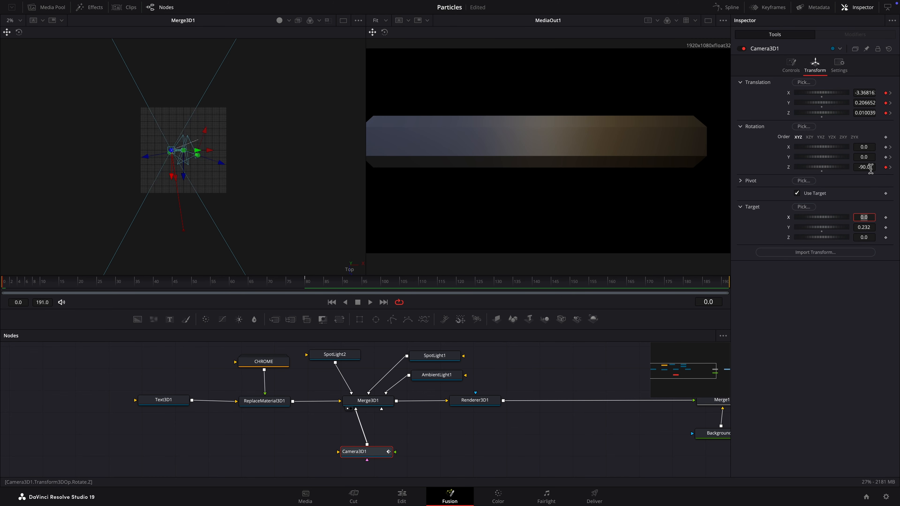
click(873, 181)
key(space)
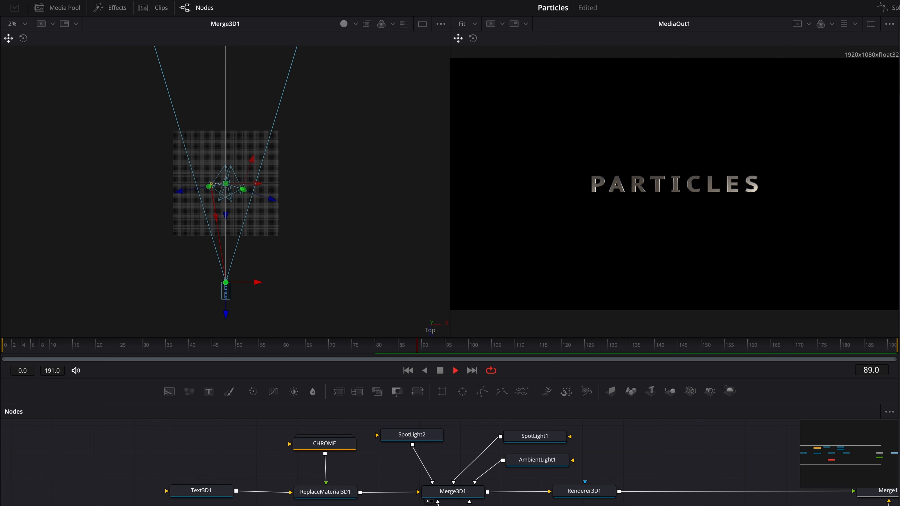
key(space)
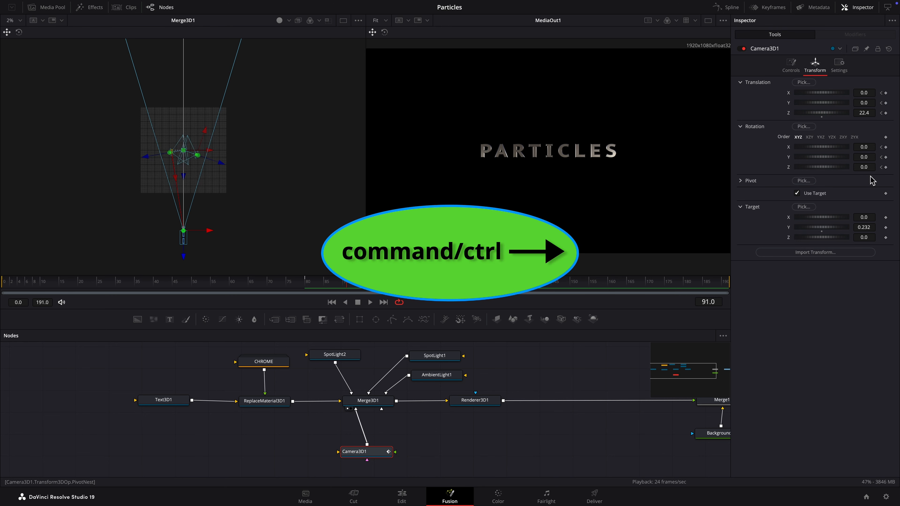
Go to frame 191 and pull Camera3D1 back to 27.62 on Z
key(ctrl+Right)
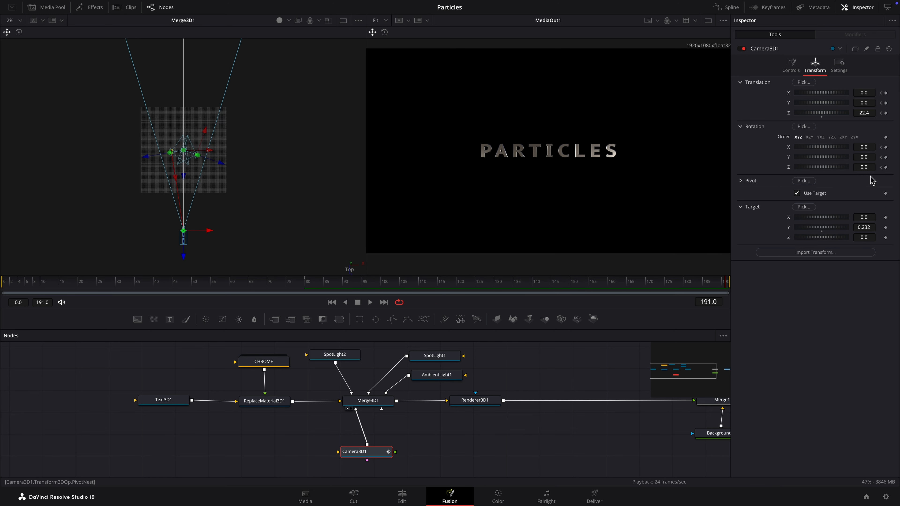
drag(809, 112, 821, 117)
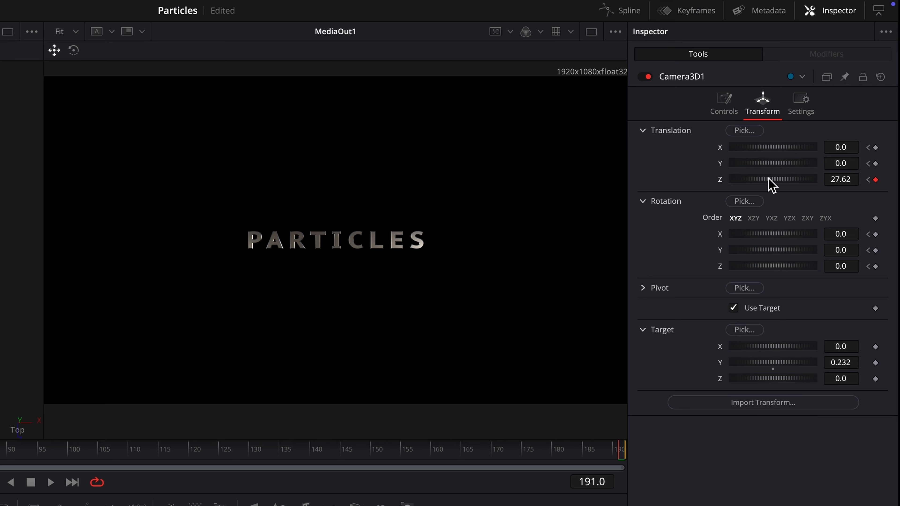
Smooth all of Camera3D1's keyframes in the Spline editor and save the project
click(627, 11)
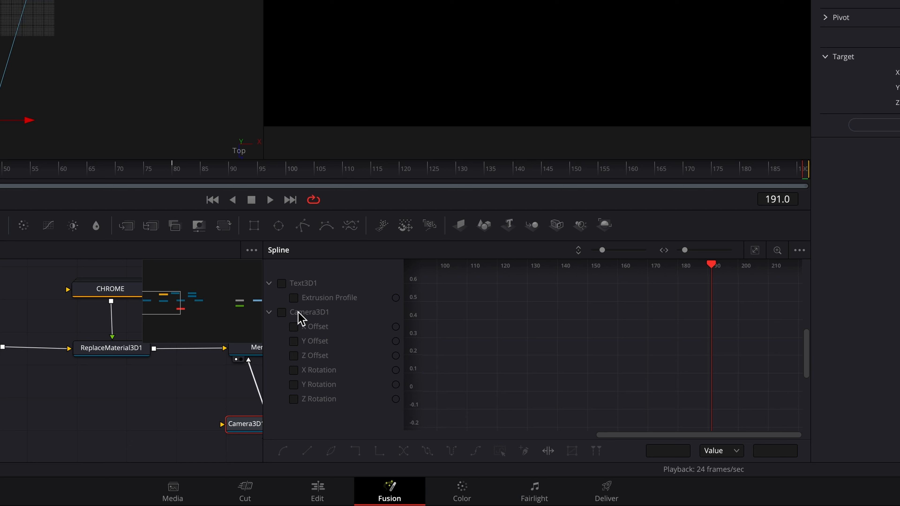
click(285, 314)
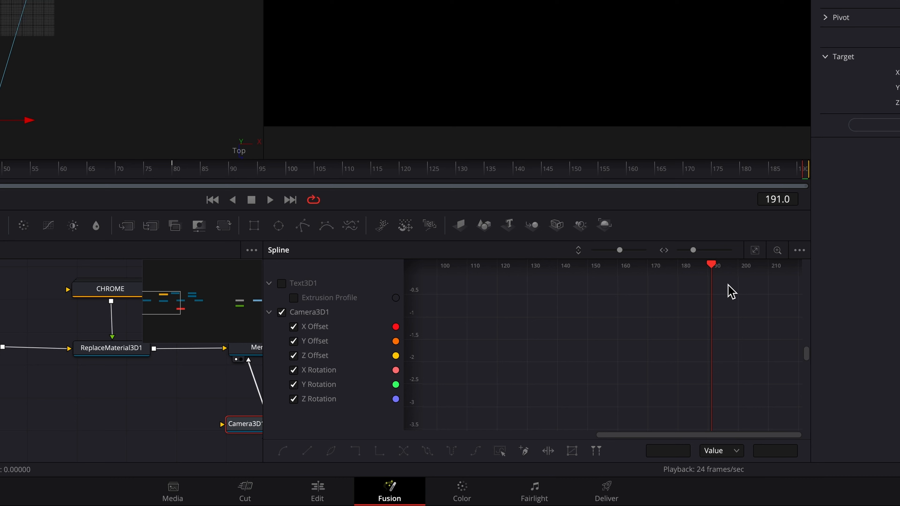
click(758, 253)
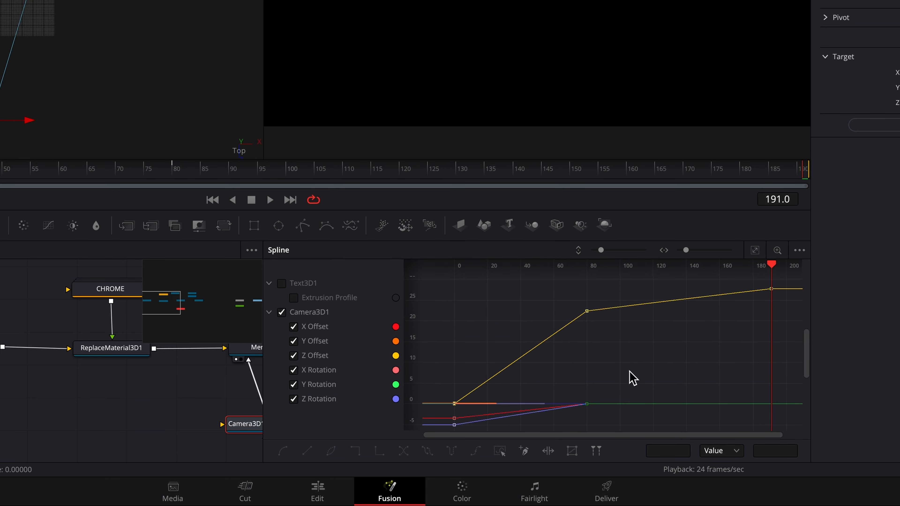
click(502, 455)
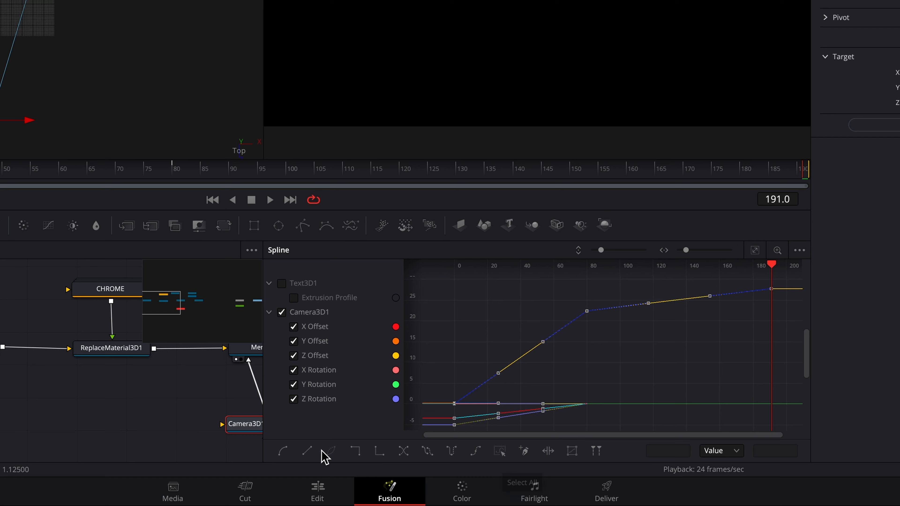
click(283, 452)
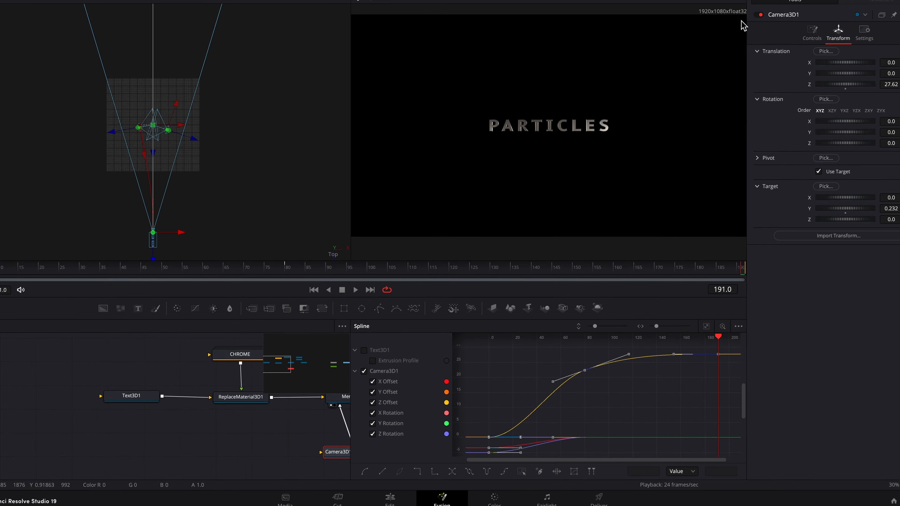
click(726, 8)
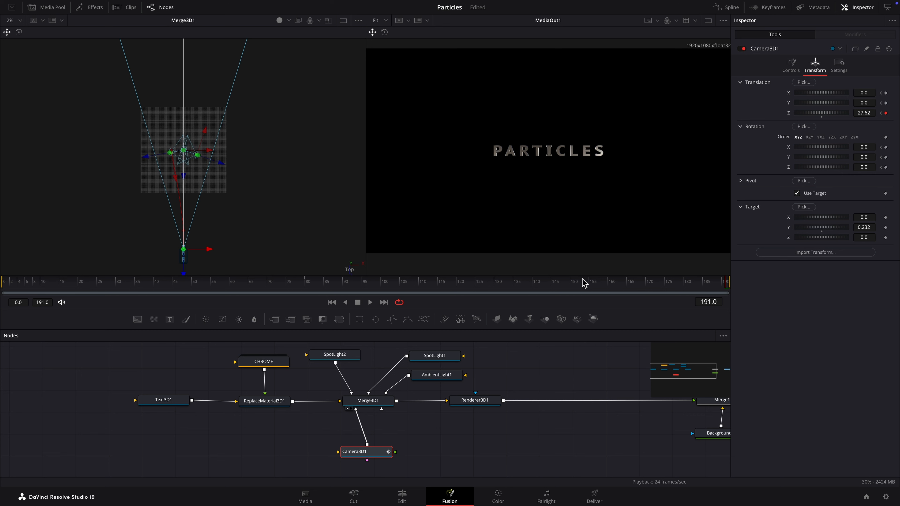
key(ctrl+s)
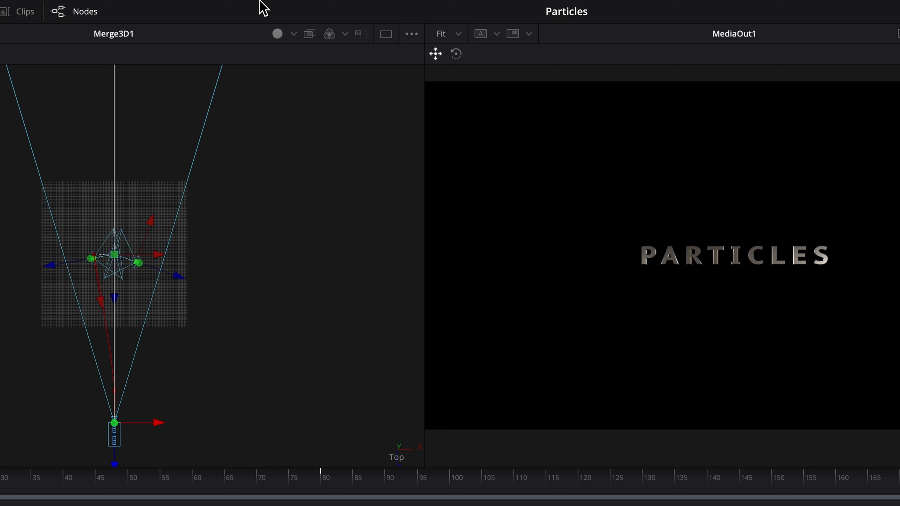
Set the timeline playback resolution to Half and play the camera animation from the first frame
mouse_move(268, 1)
click(238, 11)
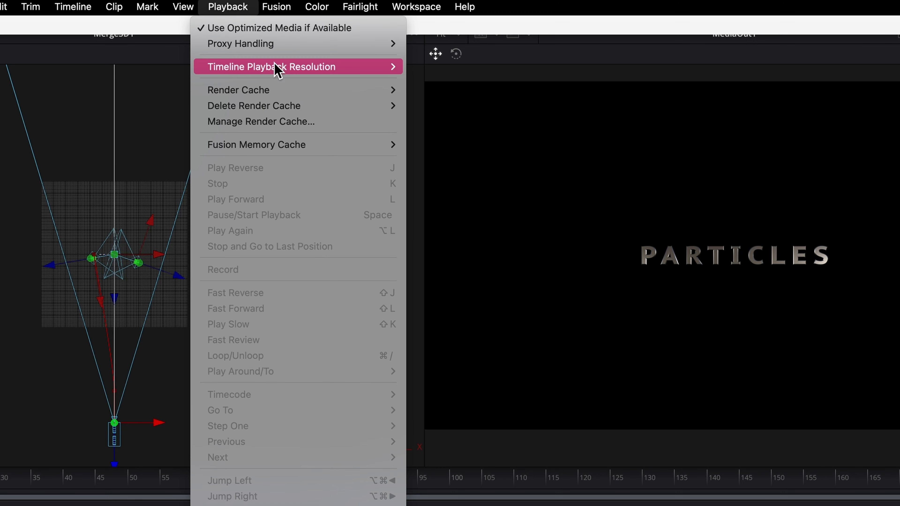
mouse_move(283, 71)
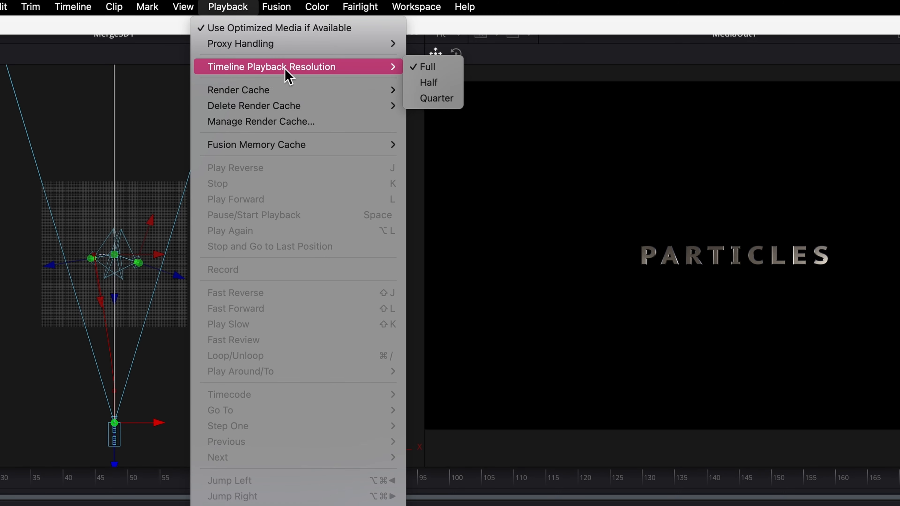
click(447, 85)
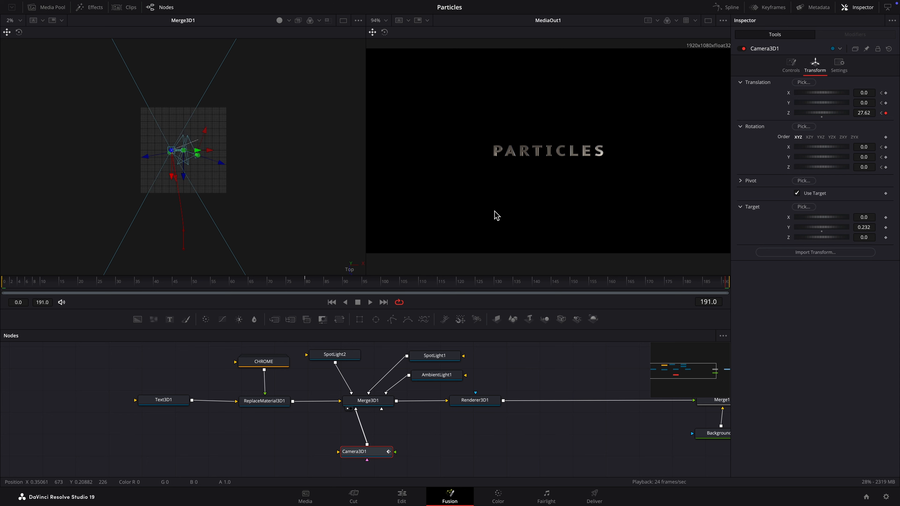
key(Home)
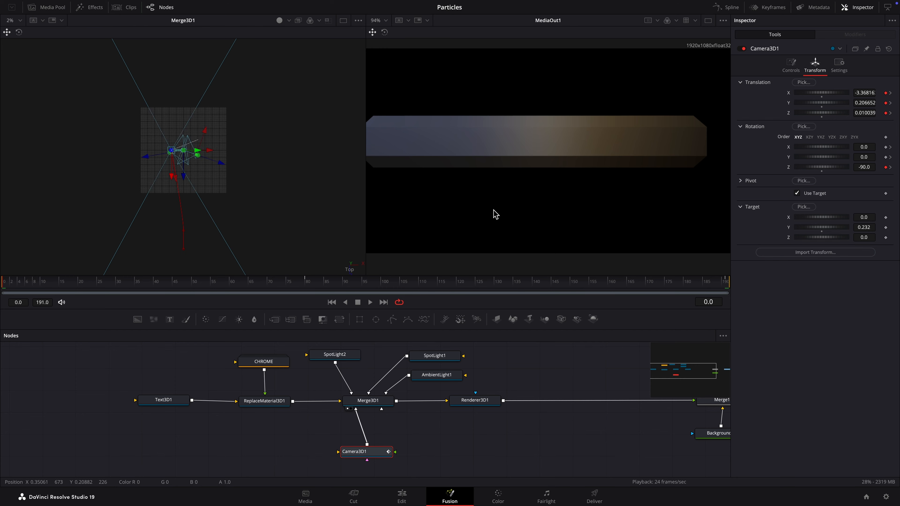
key(space)
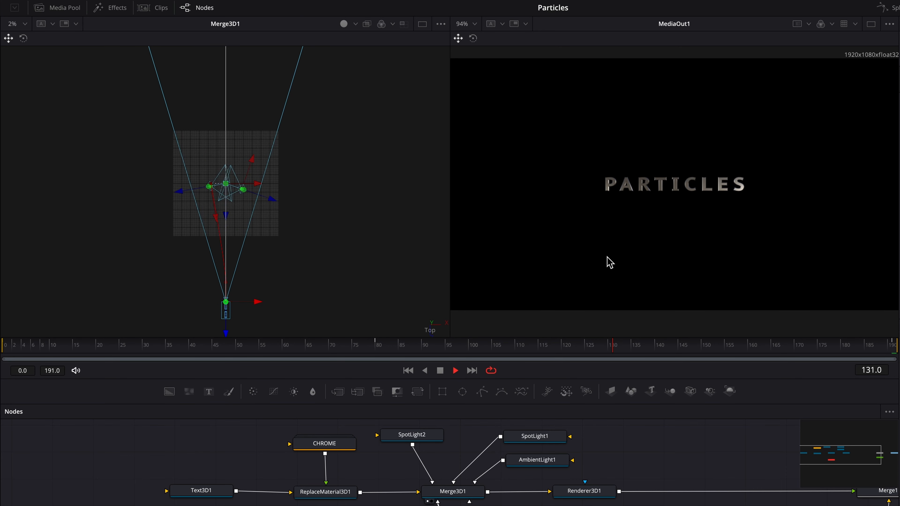
key(space)
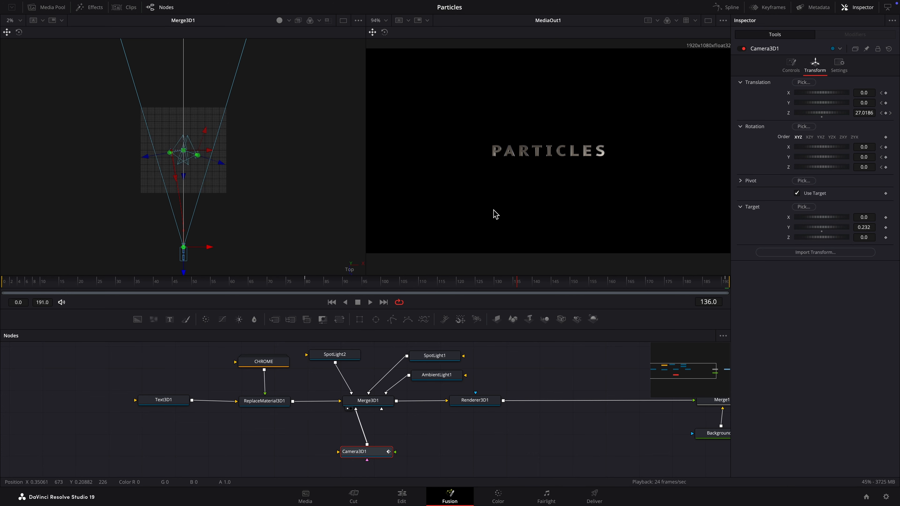
Add a Rays node directly after Renderer3D1
click(487, 402)
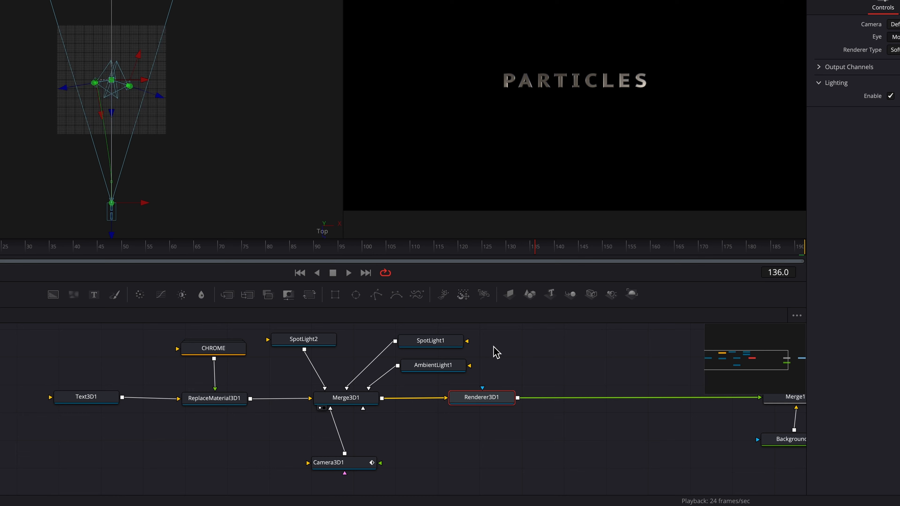
key(shift+space)
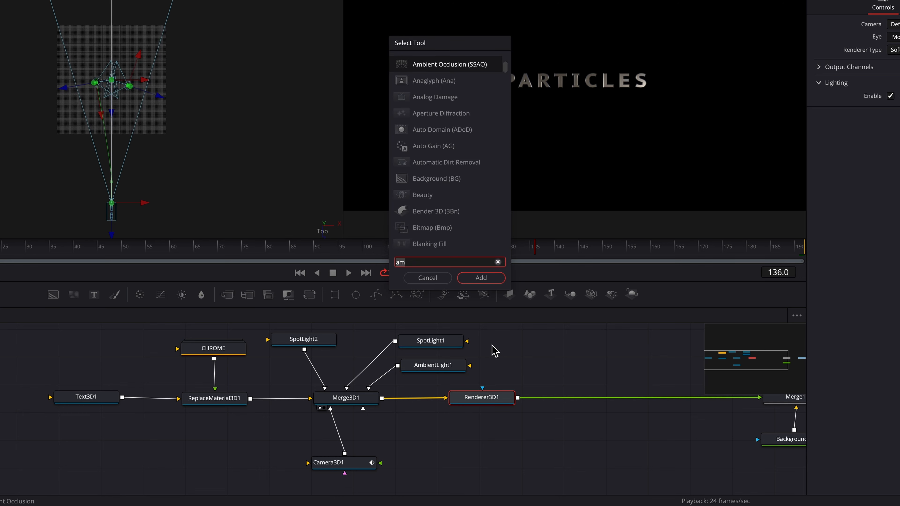
text(ray)
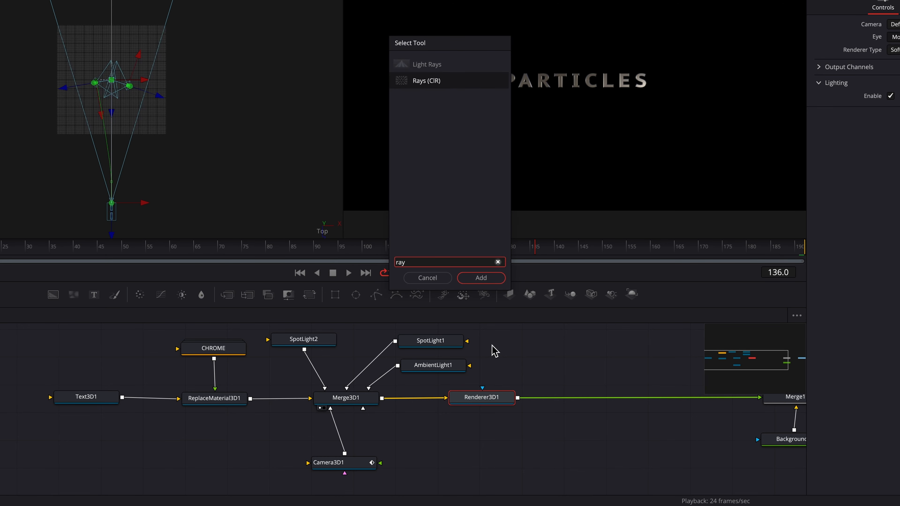
key(Return)
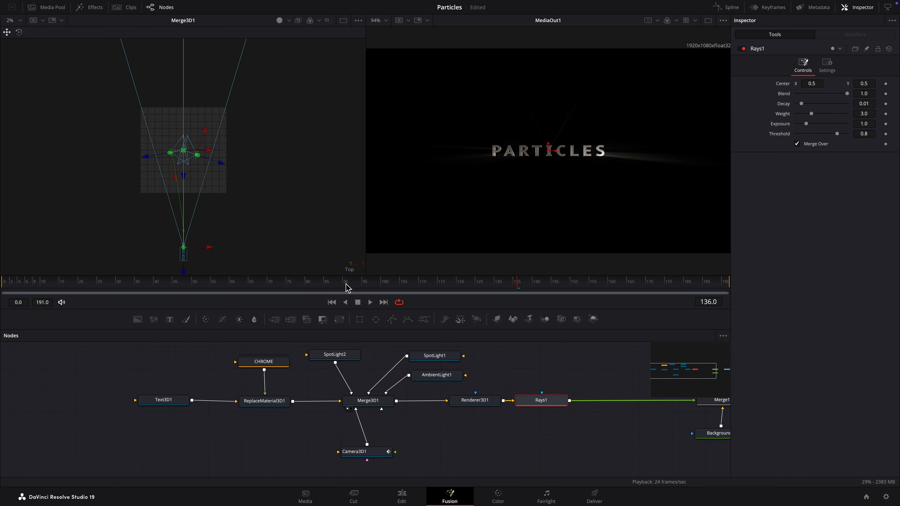
Go to frame 80 and reduce the weight of Rays1 to 1.36
click(307, 286)
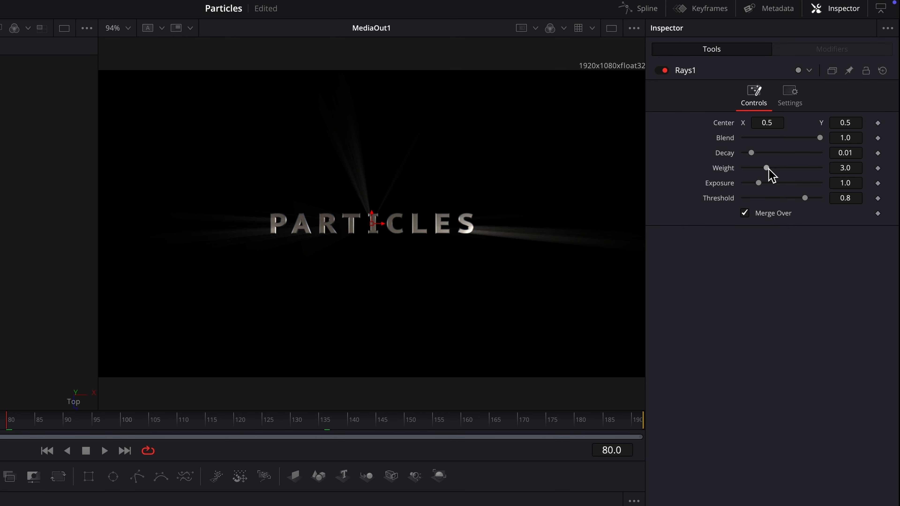
drag(768, 169, 757, 169)
click(845, 168)
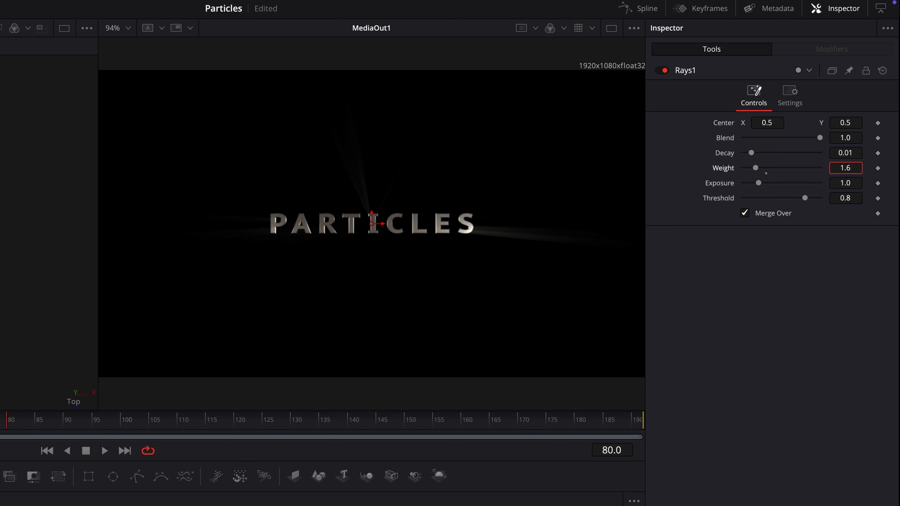
text(1.45)
key(Return)
text(1.36)
key(Return)
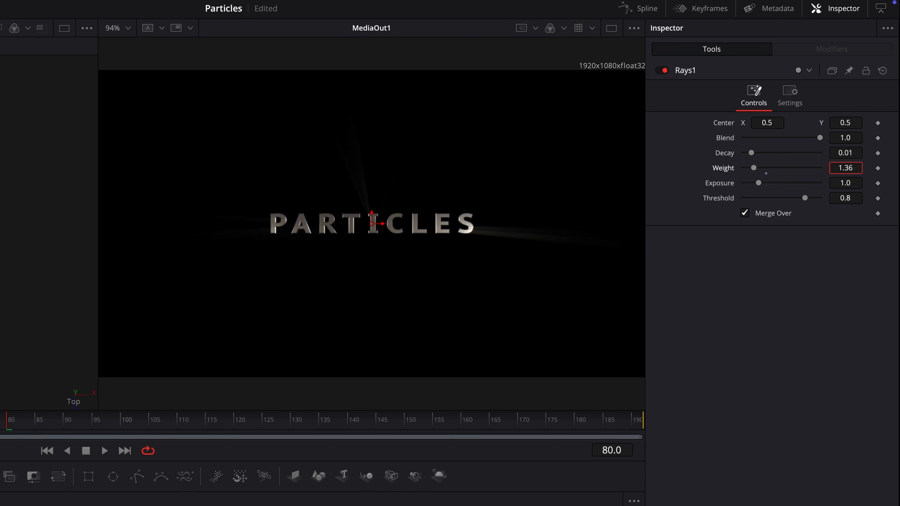
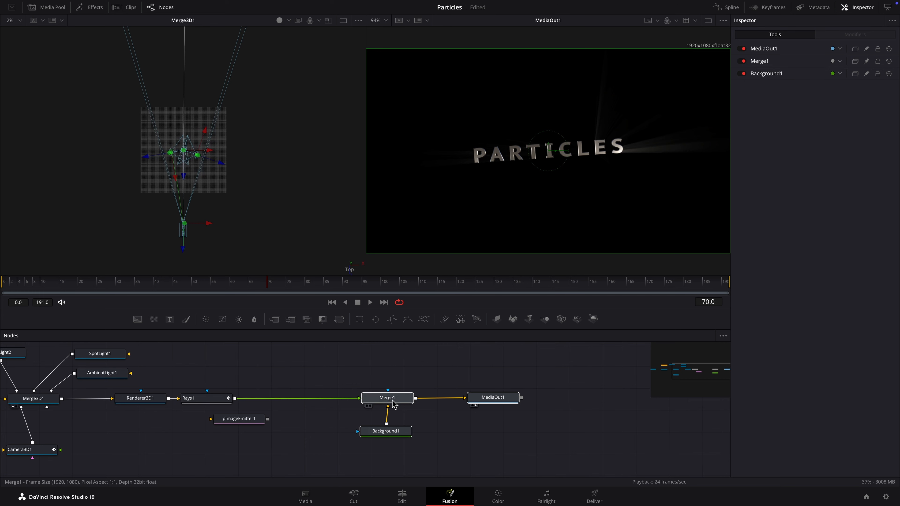
Move Merge1, Background1 and MediaOut1 farther from Rays1, place pImageEmitter1 in the gap and feed it the Rays1 output
drag(392, 402, 599, 402)
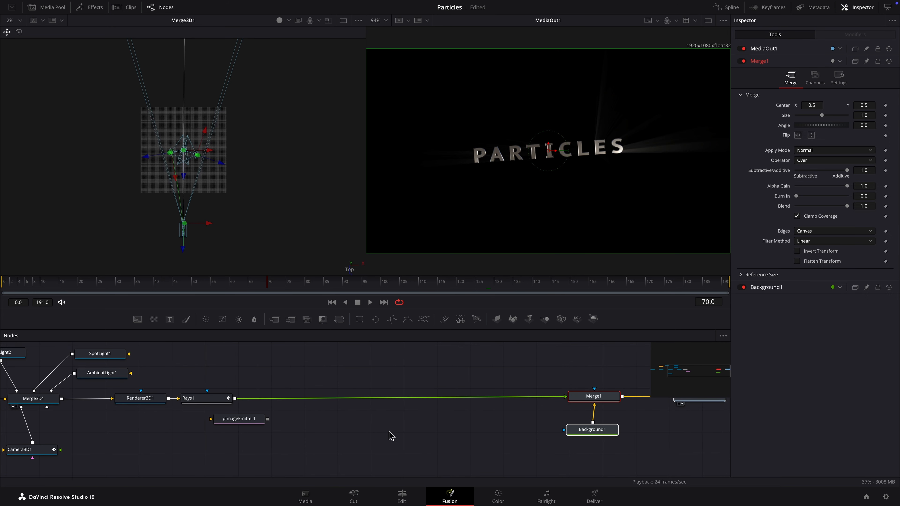
drag(249, 427, 371, 438)
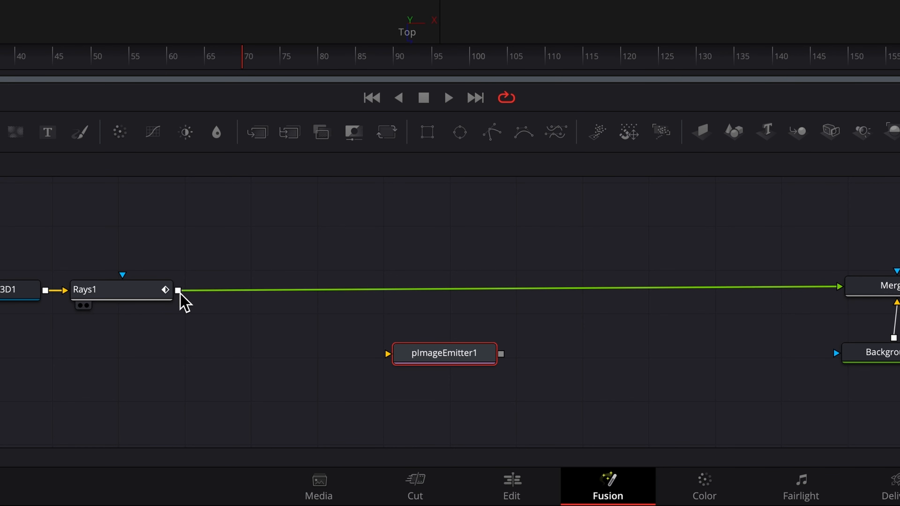
drag(178, 291, 400, 356)
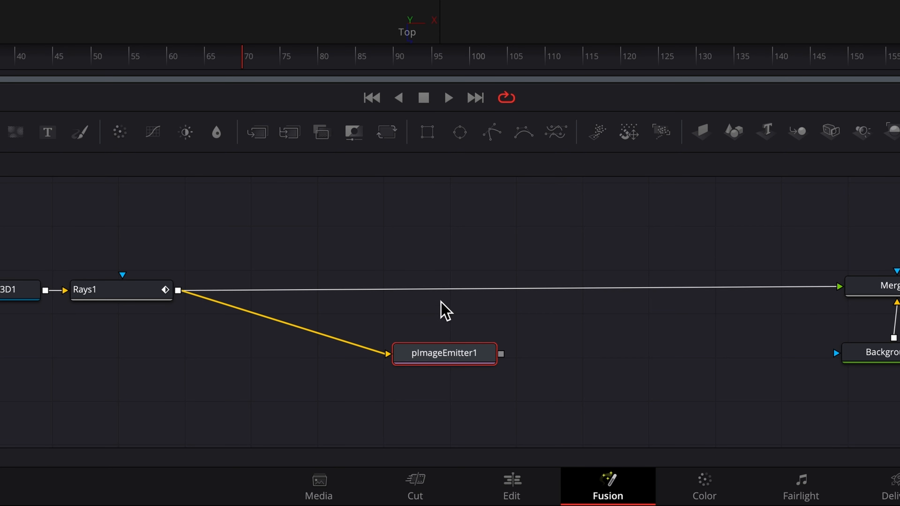
Add a pRender node after pImageEmitter1 and insert a new Merge node into the connection between Rays1 and Merge1
click(667, 132)
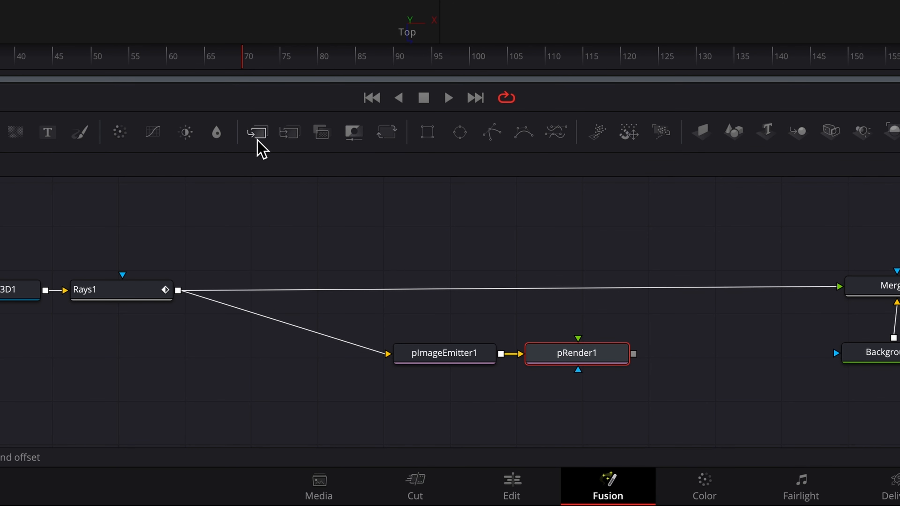
drag(263, 149, 616, 257)
key(shift)
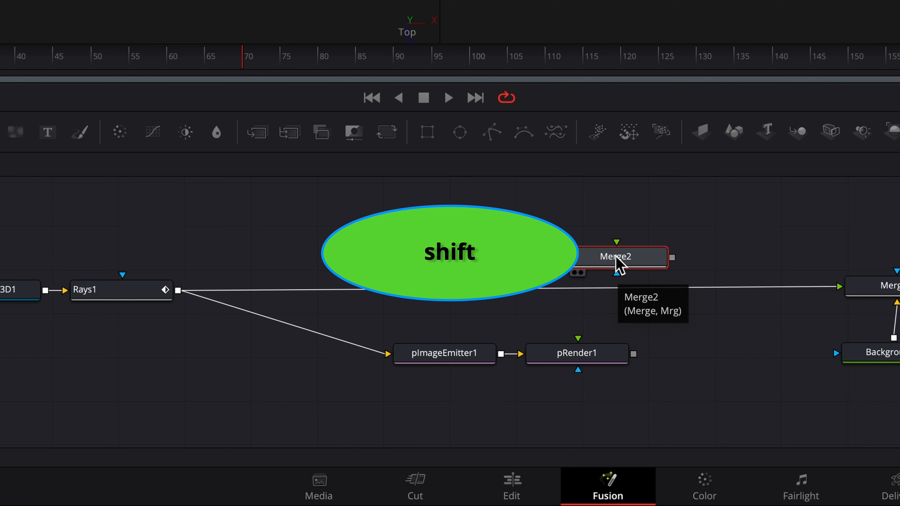
drag(616, 258, 635, 287)
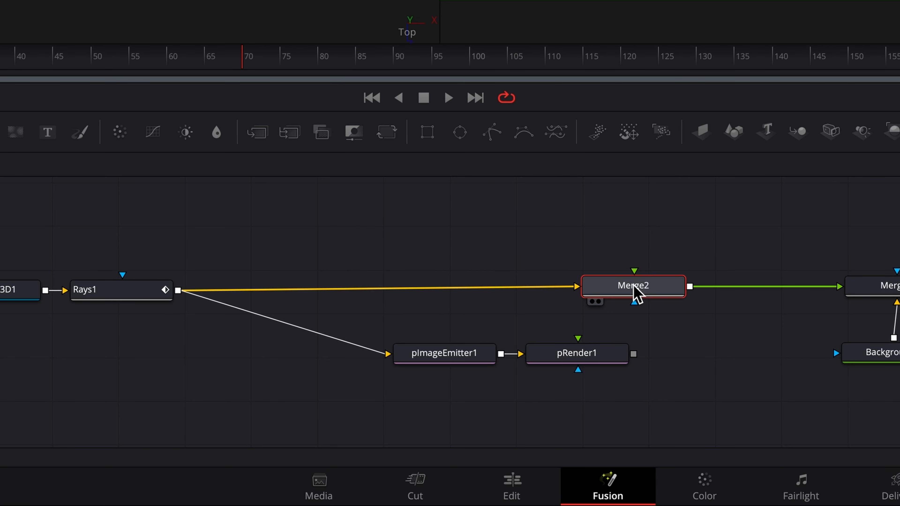
Move pRender1 beneath Merge2, connect it as Merge2's foreground and show pRender1 in the first viewer
drag(583, 363, 625, 364)
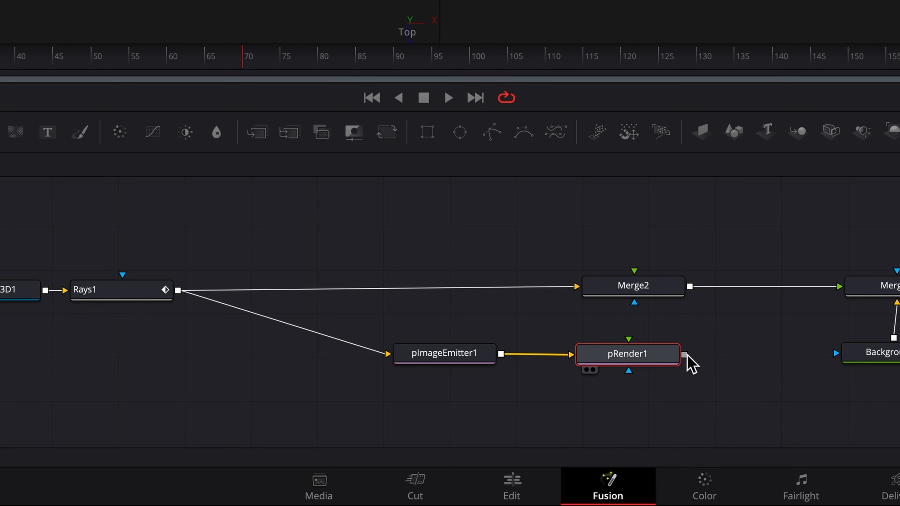
drag(684, 355, 633, 276)
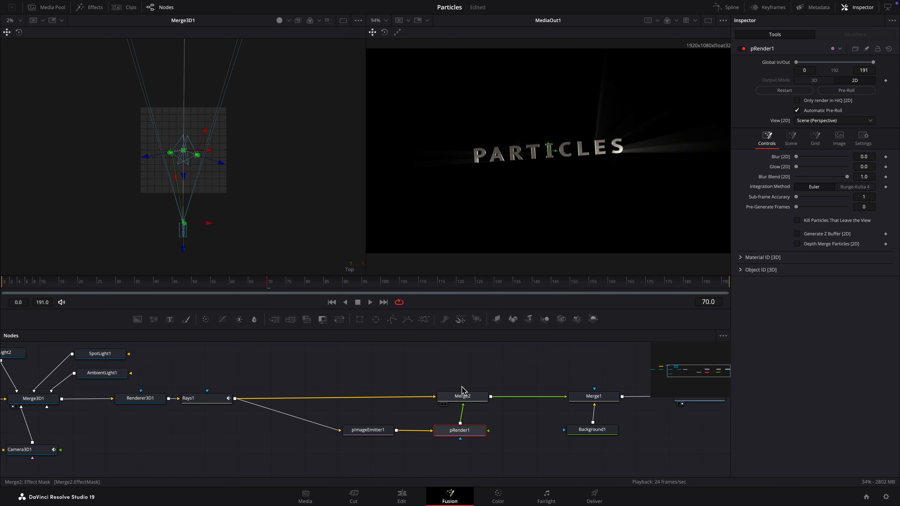
key(1)
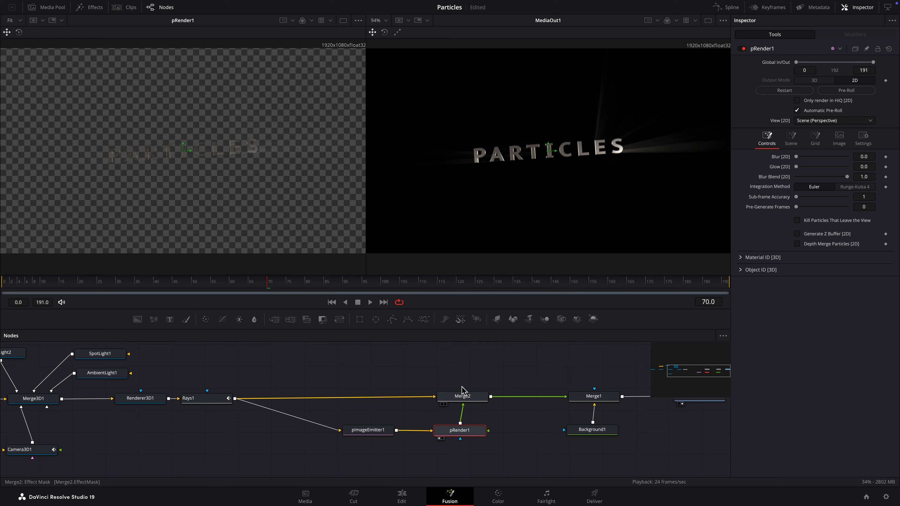
Set the pImageEmitter1 particle style to Blob with a size of 0.4252 and a size variance of 0.1929
click(372, 434)
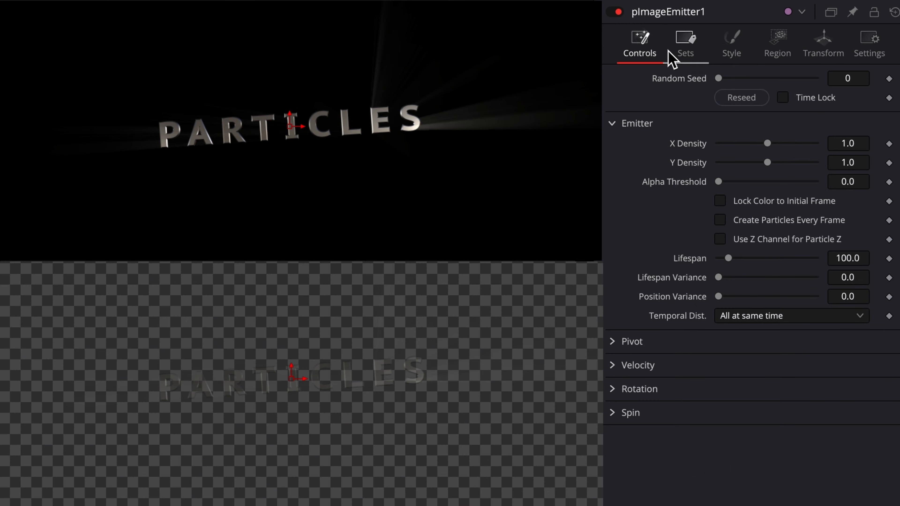
click(737, 55)
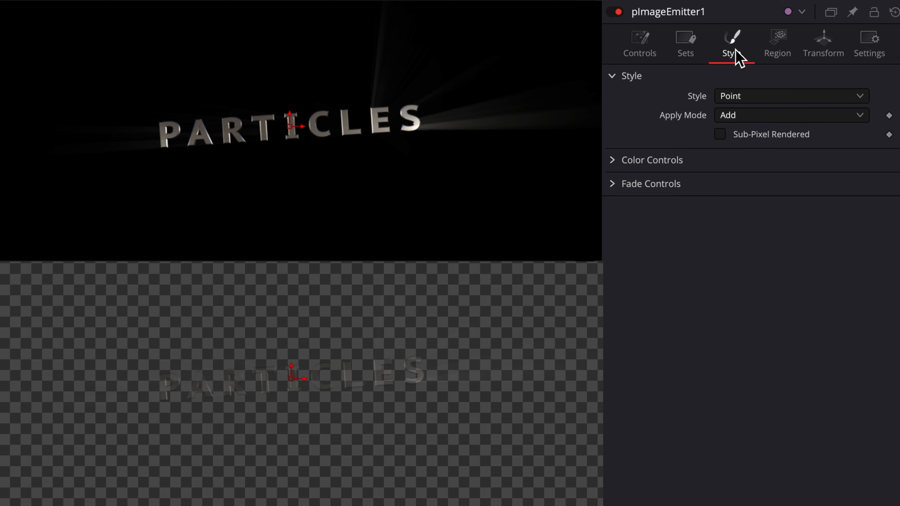
click(864, 97)
click(749, 146)
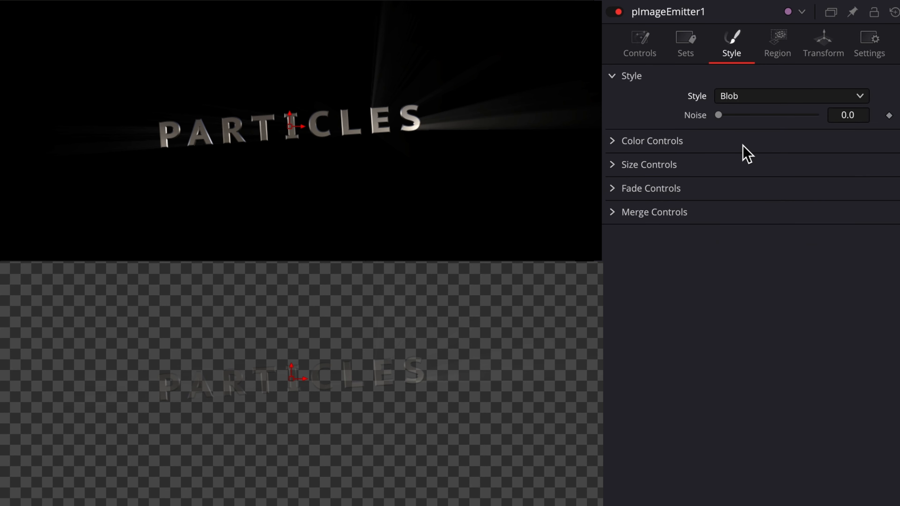
click(616, 169)
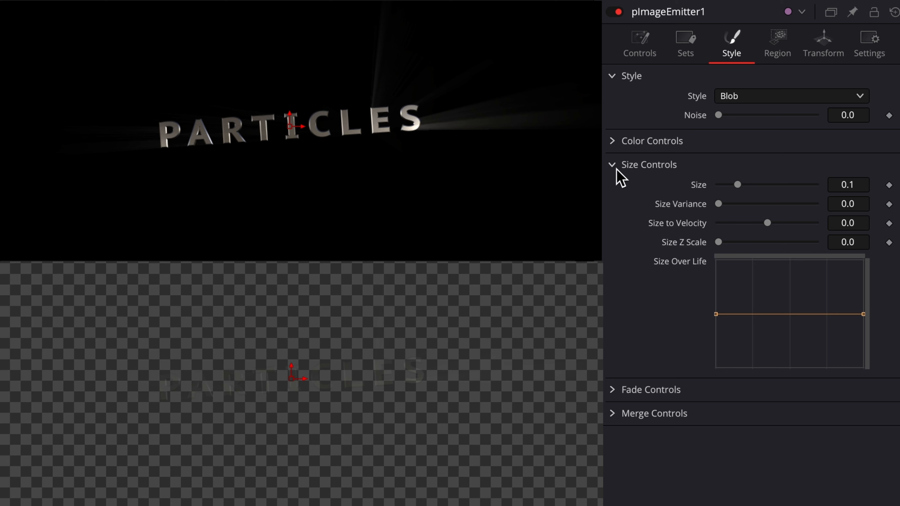
drag(737, 184, 801, 185)
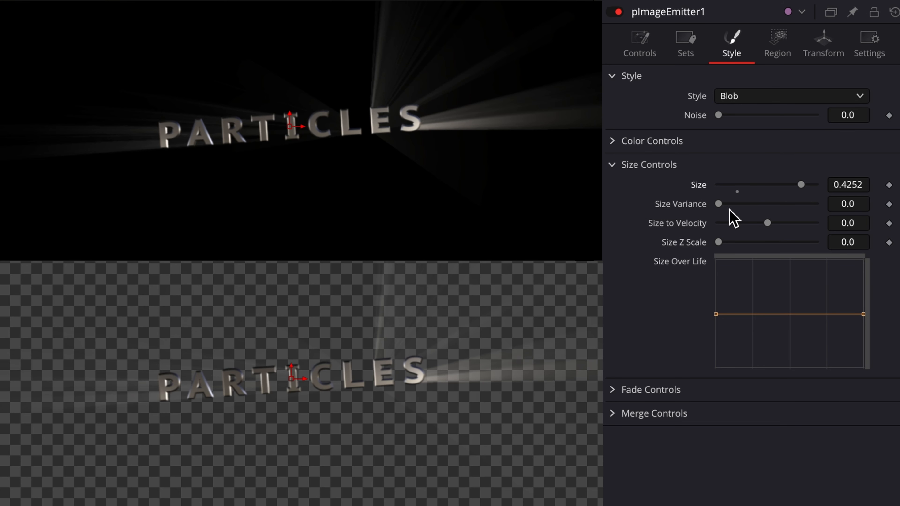
drag(721, 205, 758, 200)
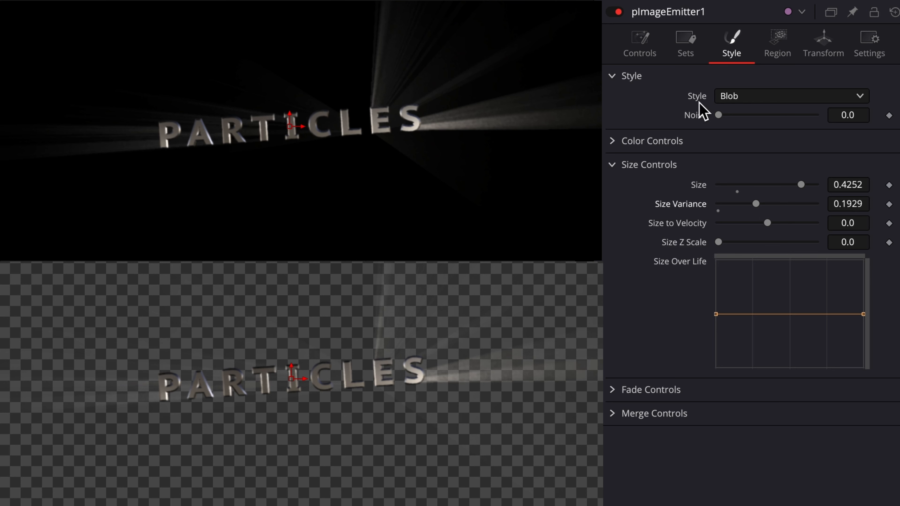
Reduce the emitter's X and Y density to 0.425 each and reseed its random pattern
click(639, 44)
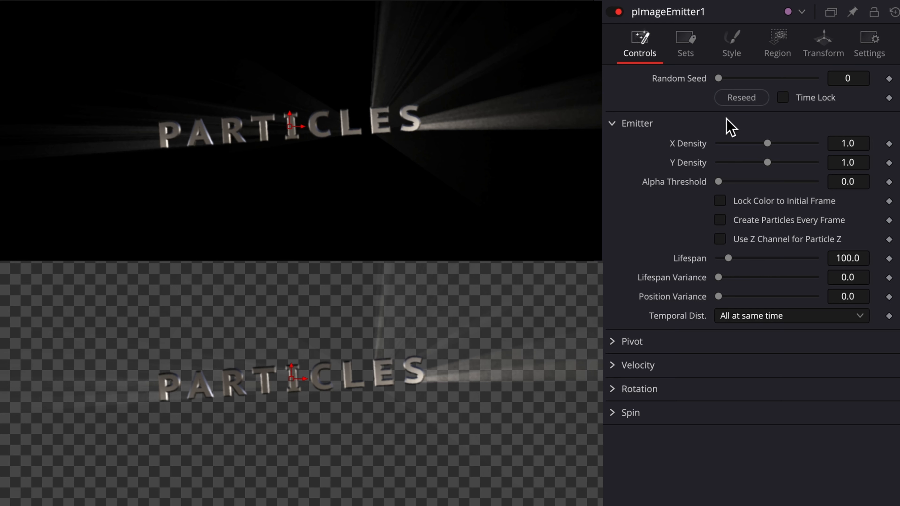
drag(771, 146, 739, 163)
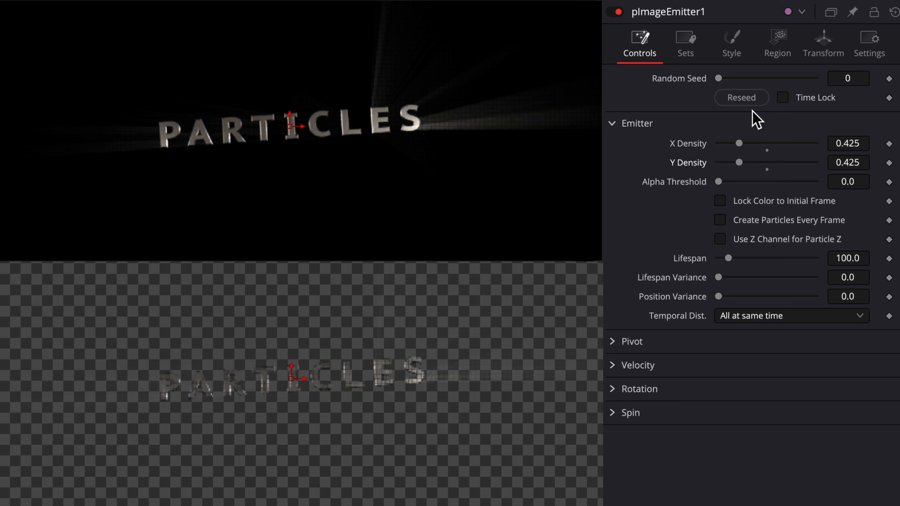
click(744, 102)
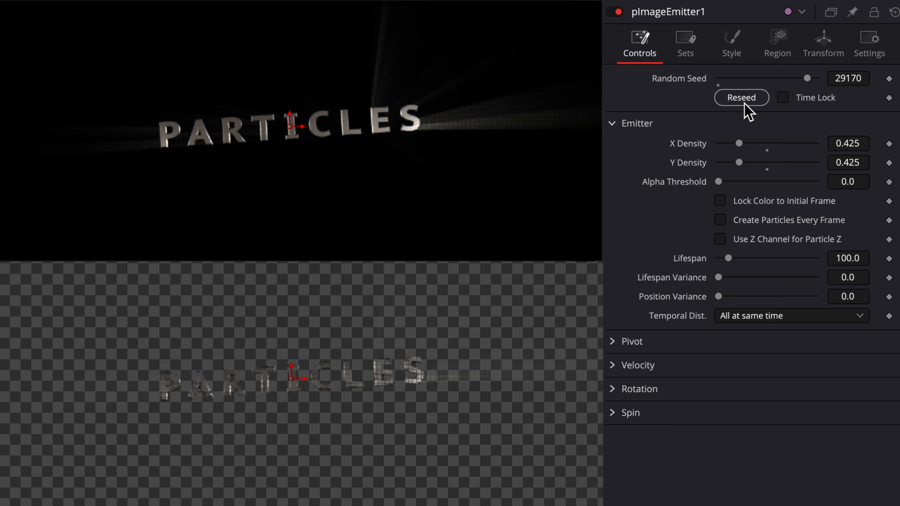
Set the emitter's velocity to 0.079 and its velocity variance to 0.173
click(614, 367)
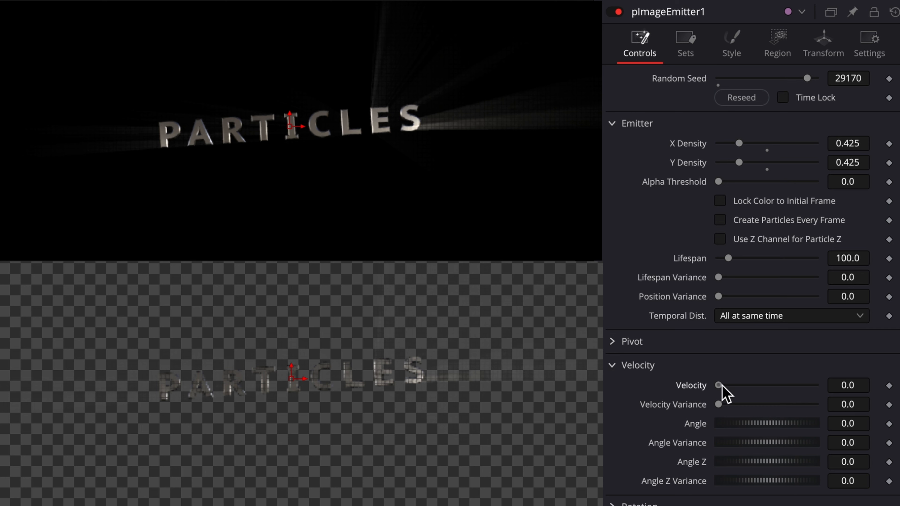
drag(721, 386, 727, 385)
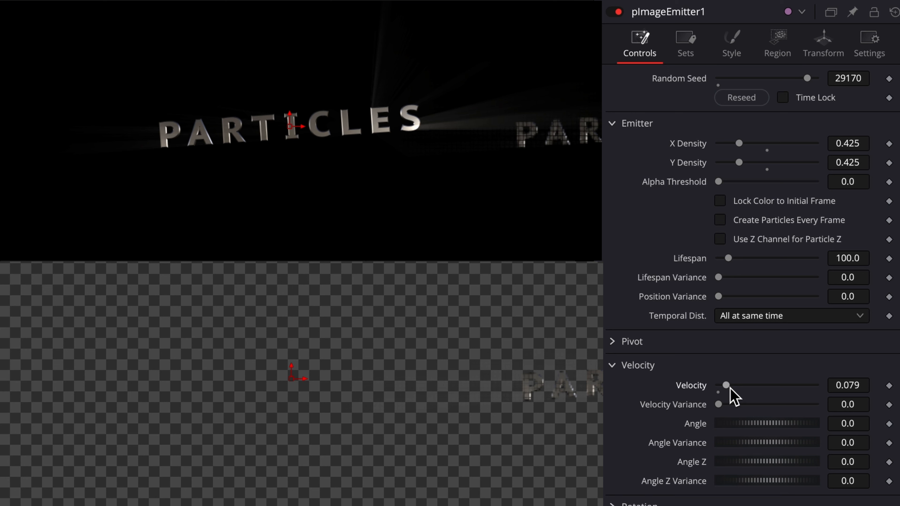
drag(718, 404, 736, 405)
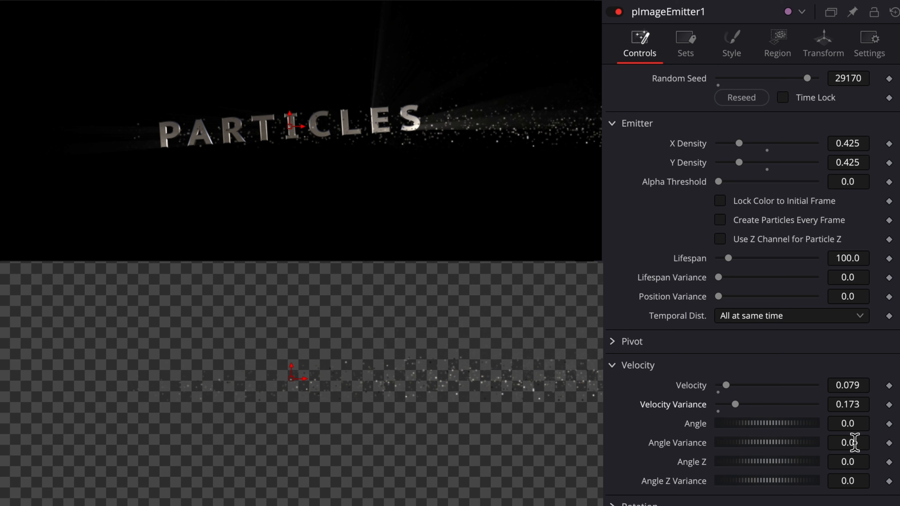
Set the emitter's velocity angle to 180, angle variance to 70, Angle Z to 90 and Angle Z variance to 75
click(847, 424)
text(180)
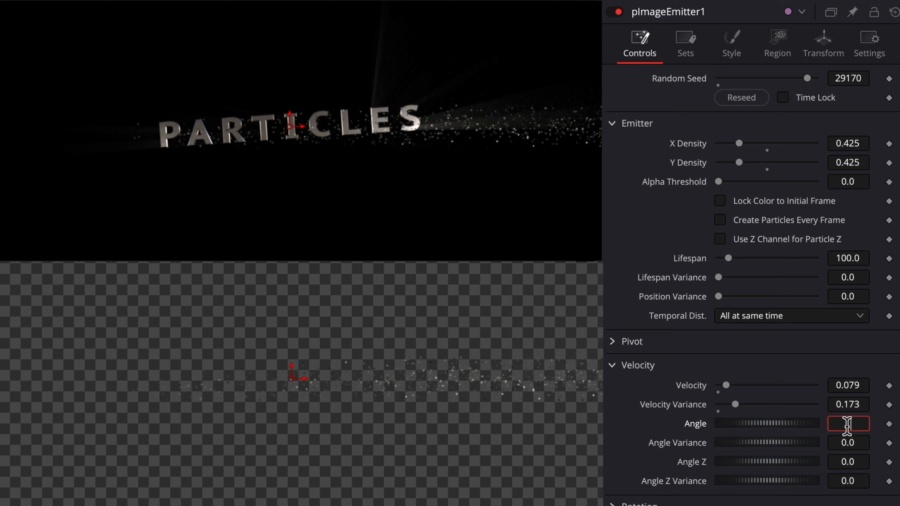
key(Tab)
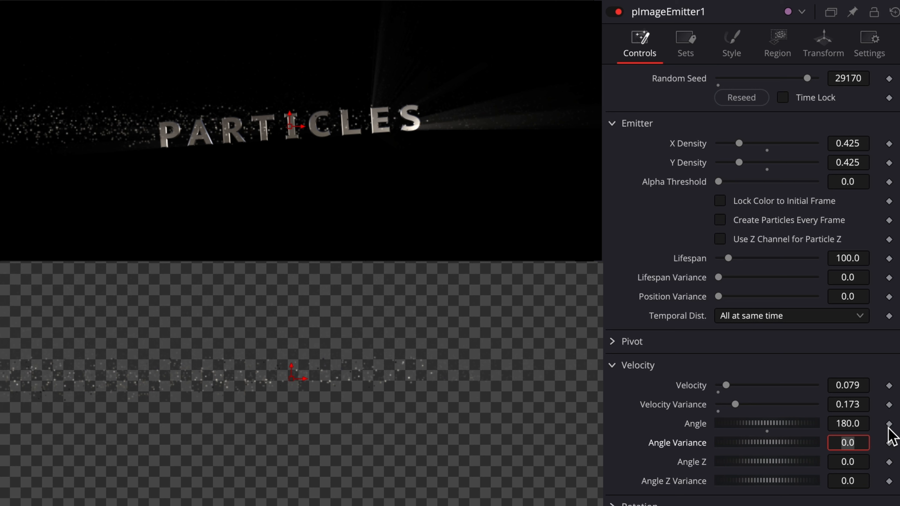
text(70)
key(Tab)
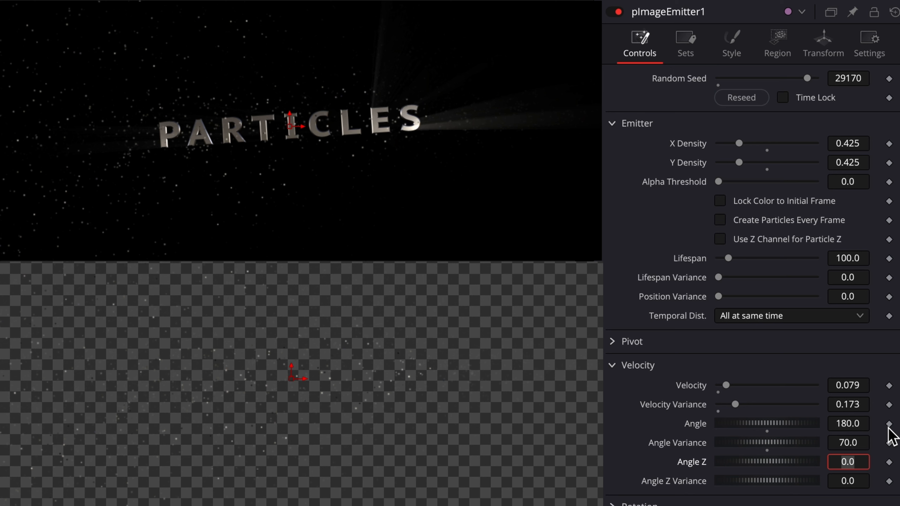
text(90)
key(Tab)
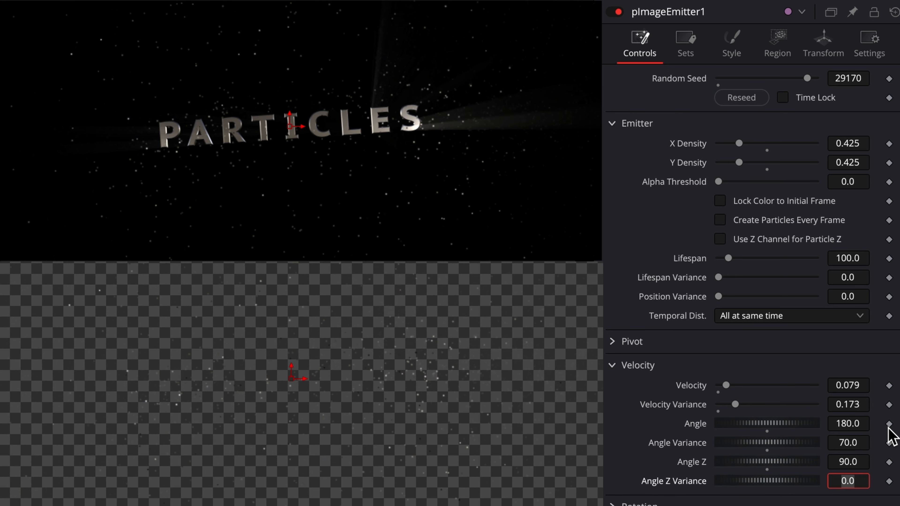
text(75)
key(Tab)
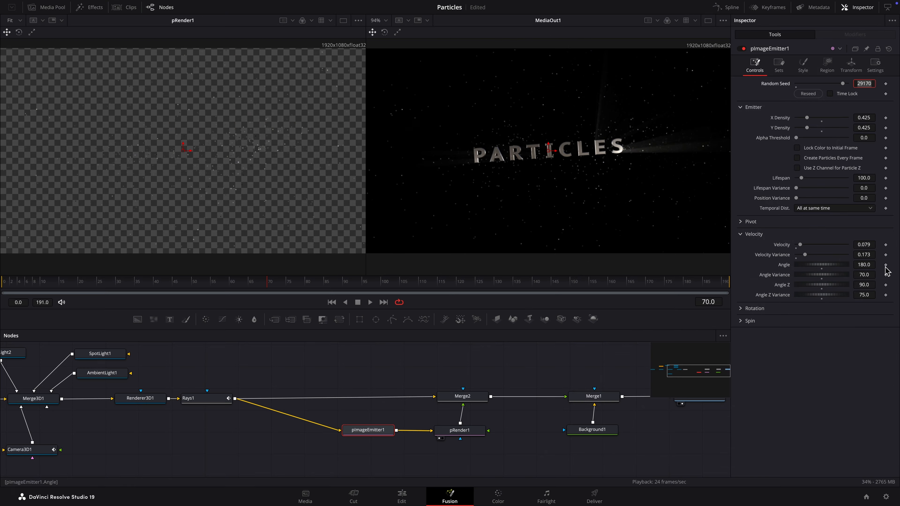
Play the particle animation from the first frame, stop playback and save the project
click(746, 268)
key(super+Left)
key(space)
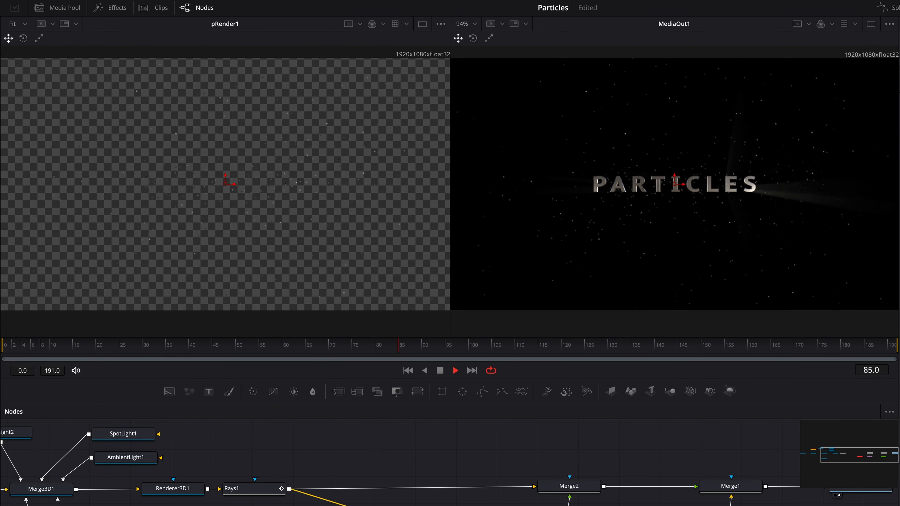
key(space)
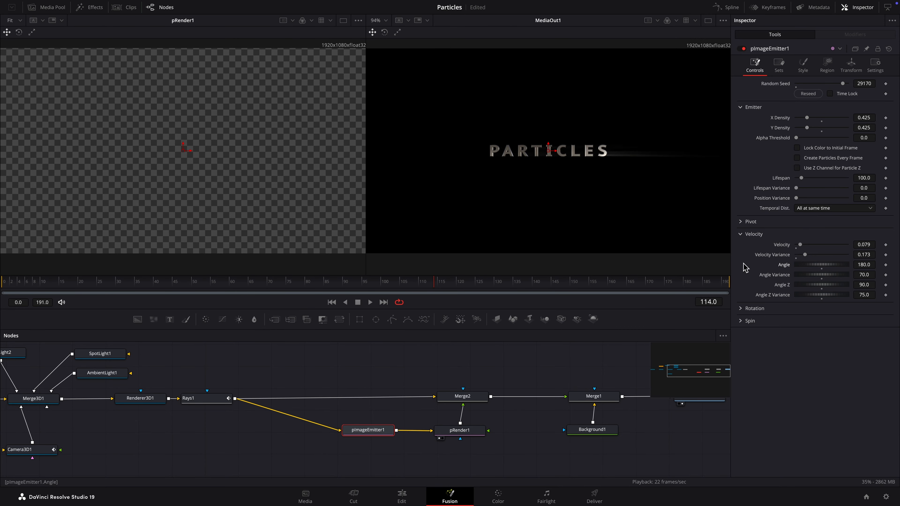
key(ctrl+s)
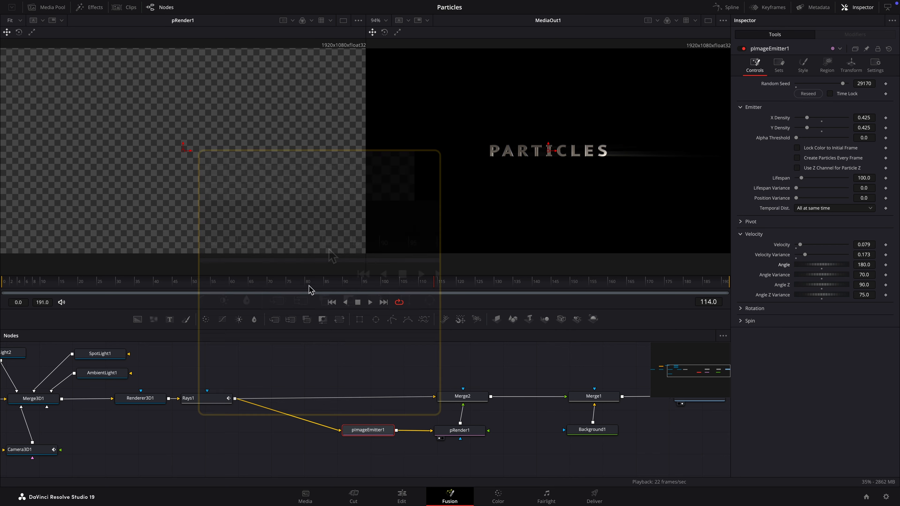
Go to frame 80 and set the Global In of pRender1 to frame 80
click(323, 244)
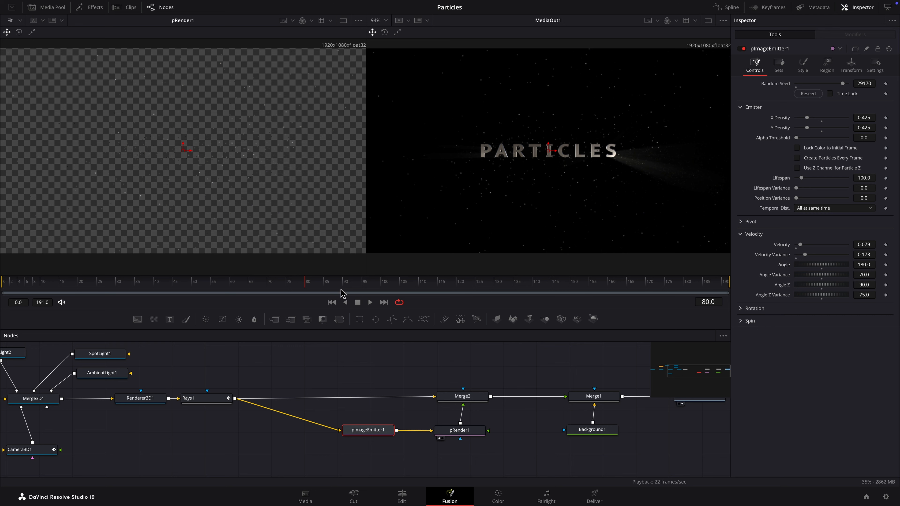
click(461, 429)
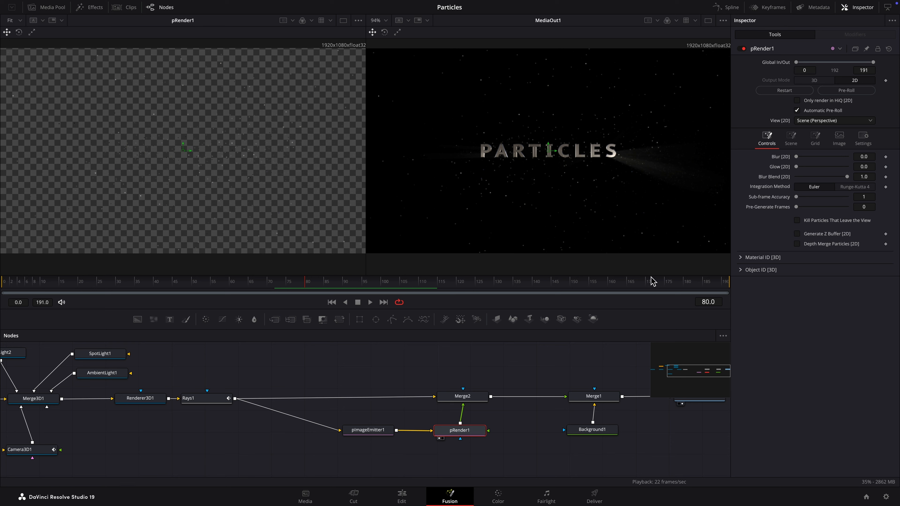
click(758, 70)
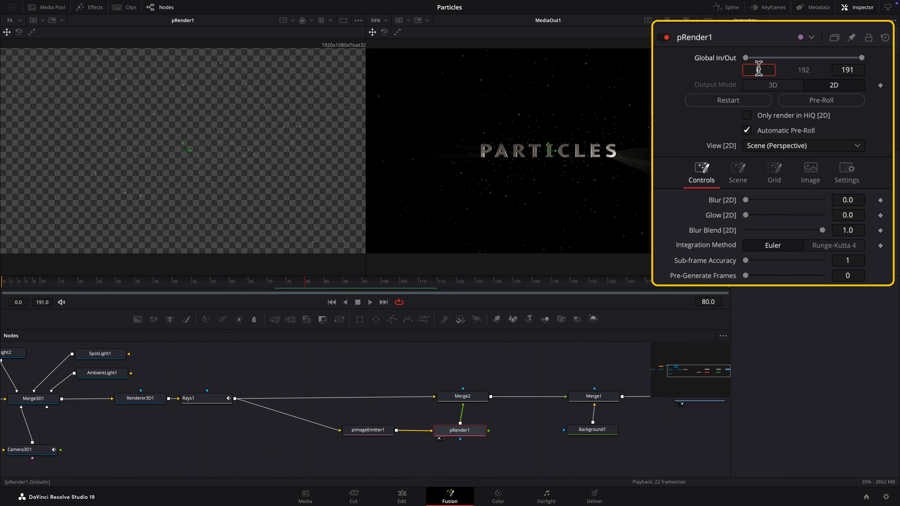
text(80)
key(Tab)
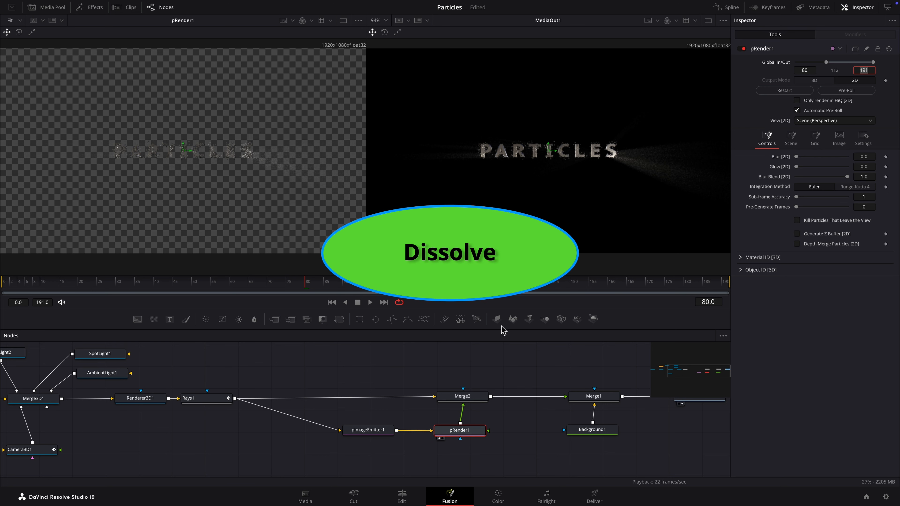
Add an unconnected Dissolve node and place it directly above Merge2
click(432, 370)
click(433, 373)
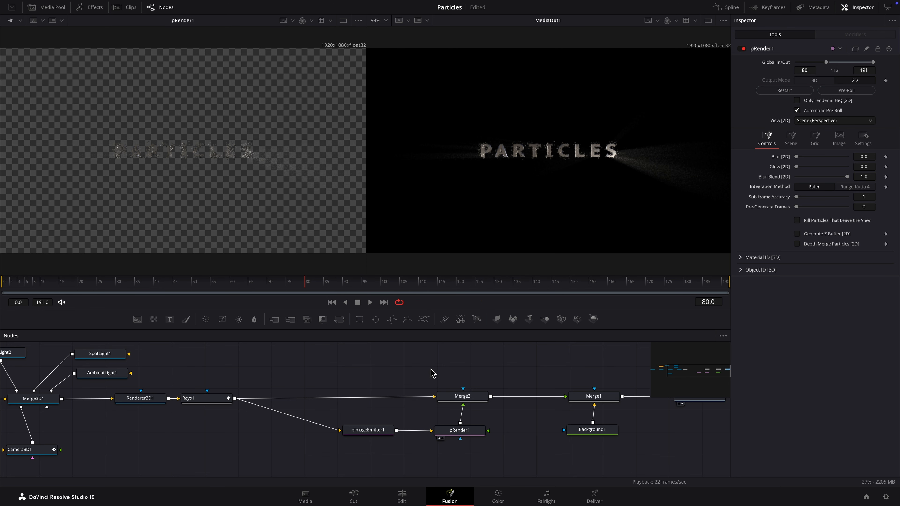
key(shift+space)
text(pim)
key(BackSpace)
key(BackSpace)
key(BackSpace)
text(dis)
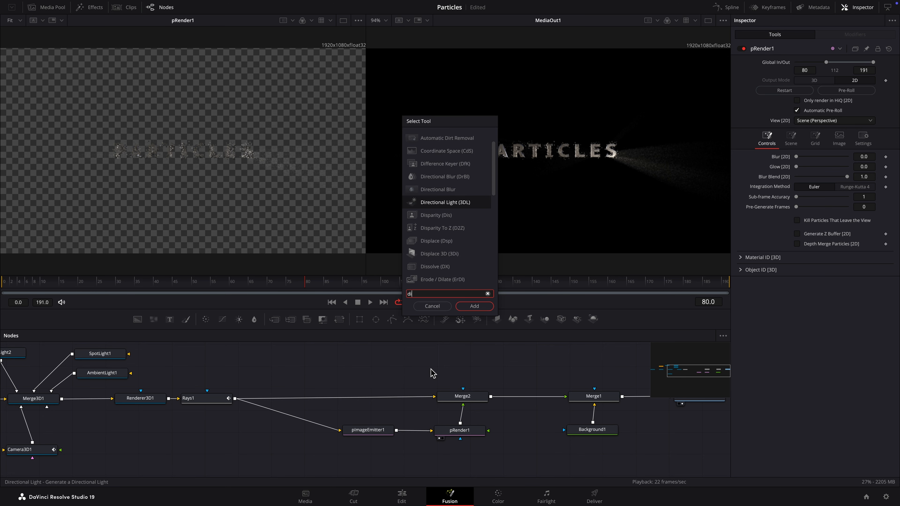
text(s)
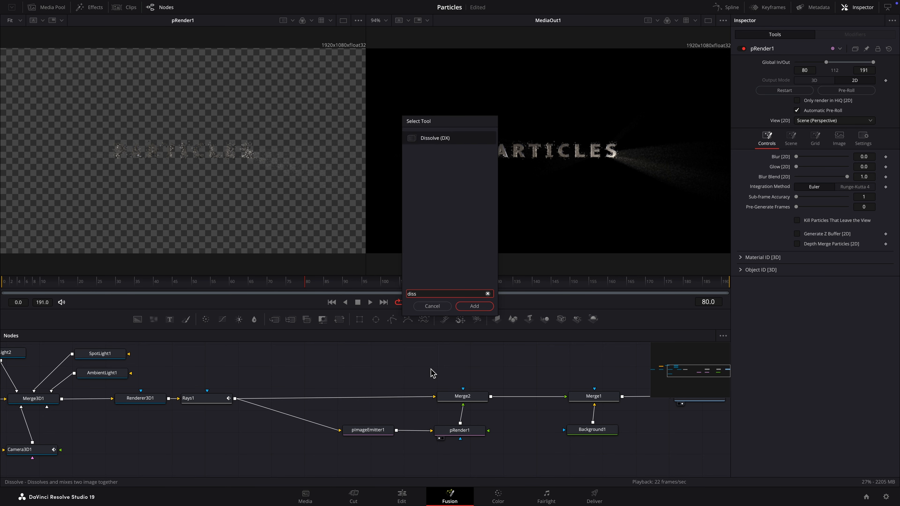
key(Return)
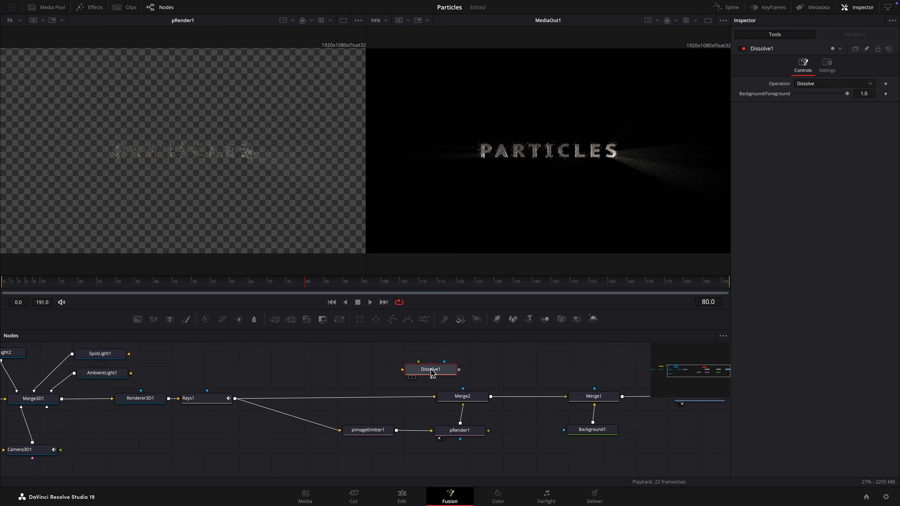
drag(432, 373, 465, 370)
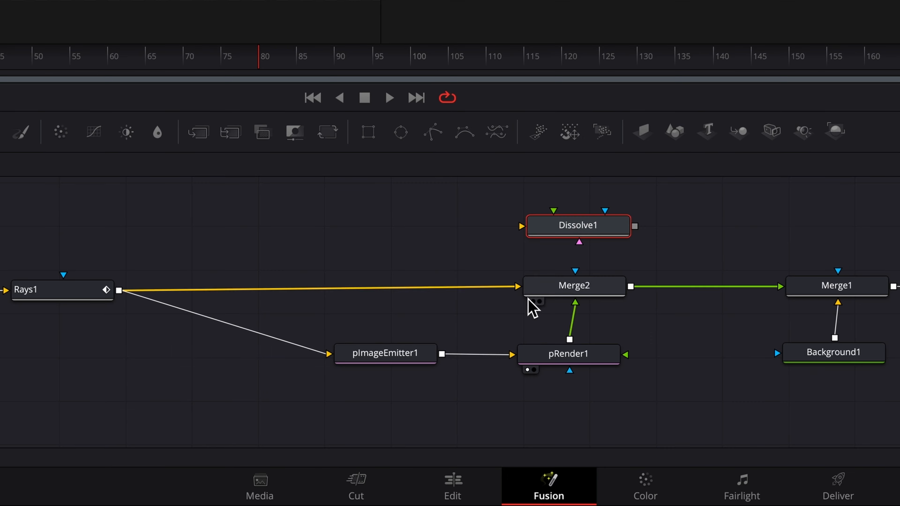
Replace Merge2 with Dissolve1, feeding Rays1 into its background and pRender1 into its foreground, and connect its output to Merge1's foreground
drag(528, 299, 523, 226)
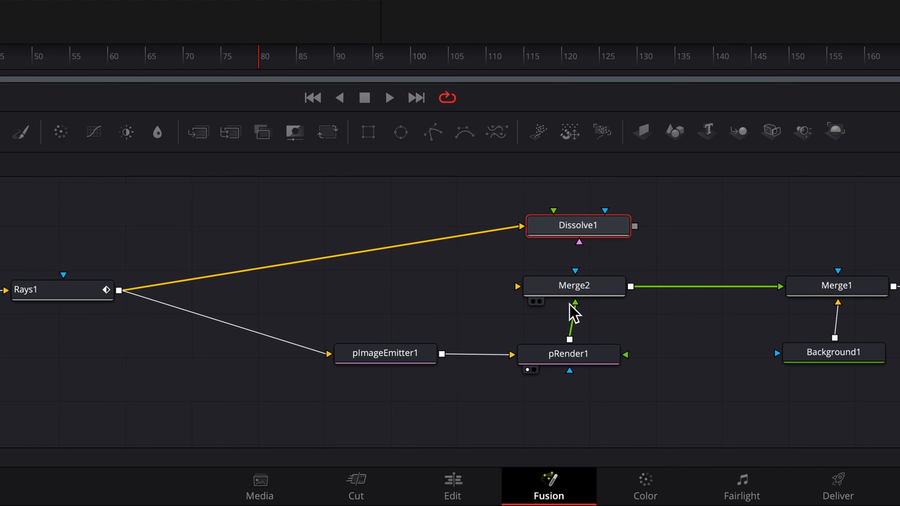
drag(573, 305, 555, 211)
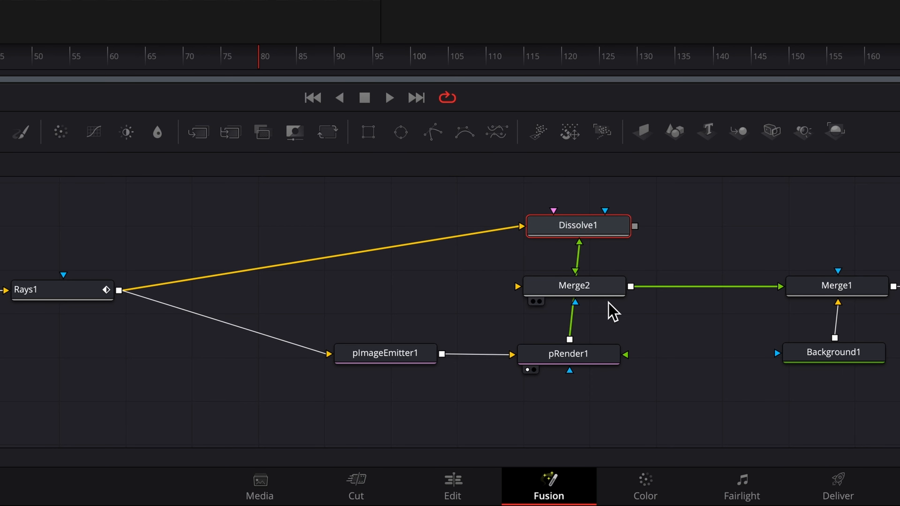
click(600, 292)
key(Delete)
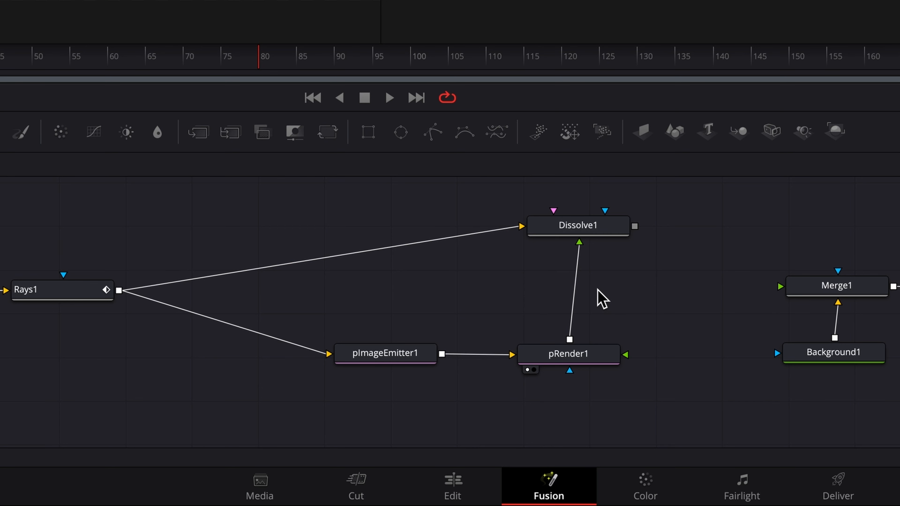
drag(574, 229, 567, 291)
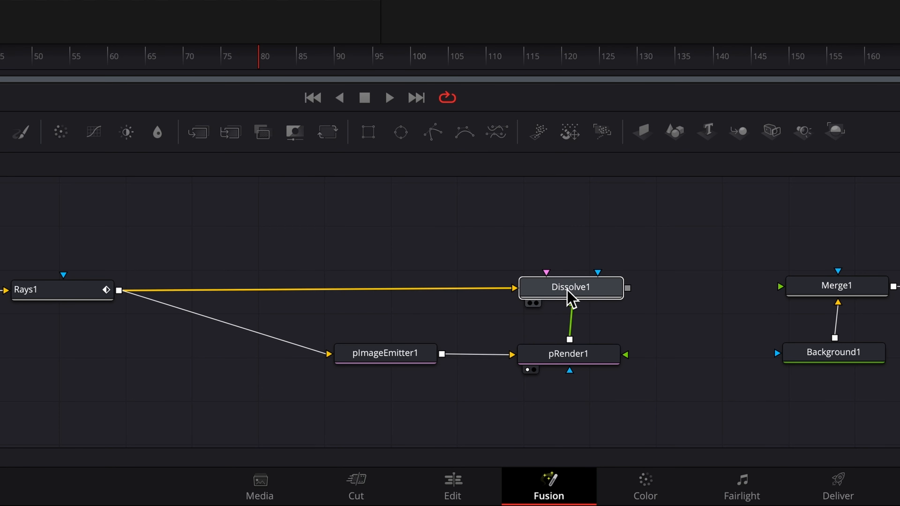
drag(628, 289, 793, 287)
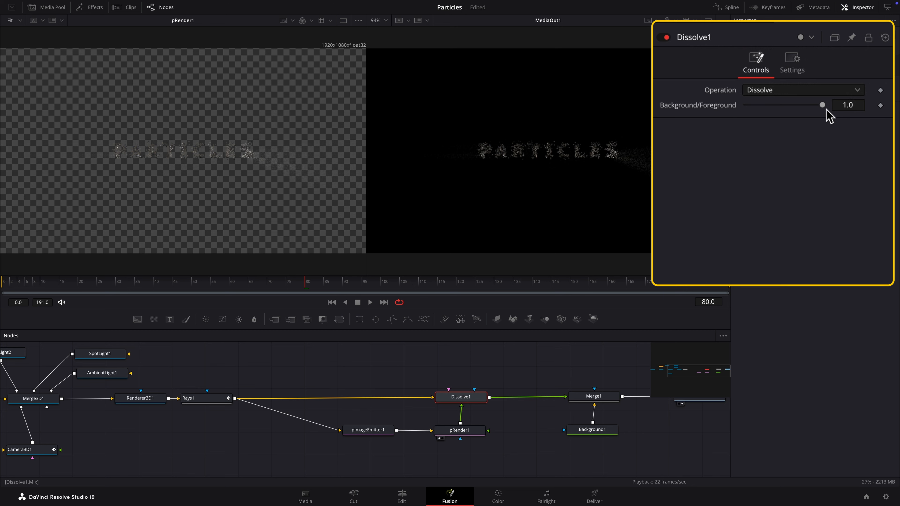
Keyframe Dissolve1's Background/Foreground mix at 0.0 on frame 80 and at 1.0 on frame 82
drag(821, 105, 743, 108)
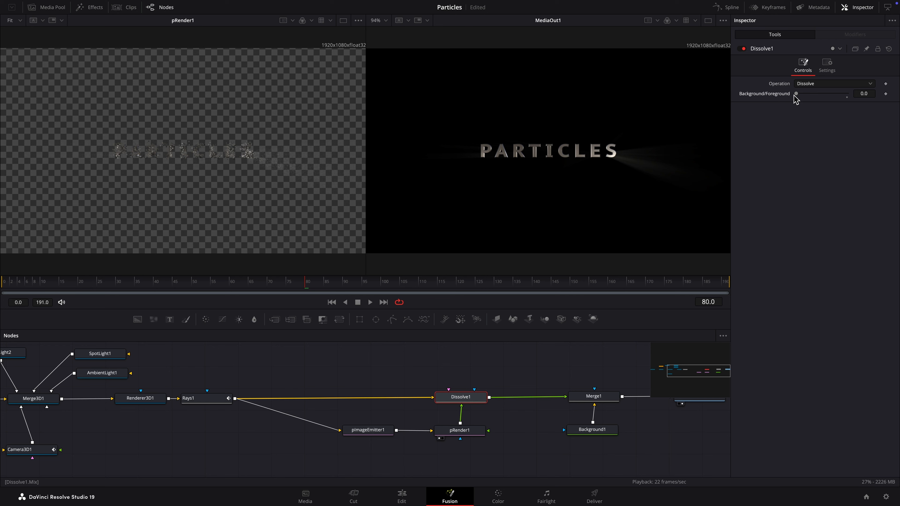
click(885, 94)
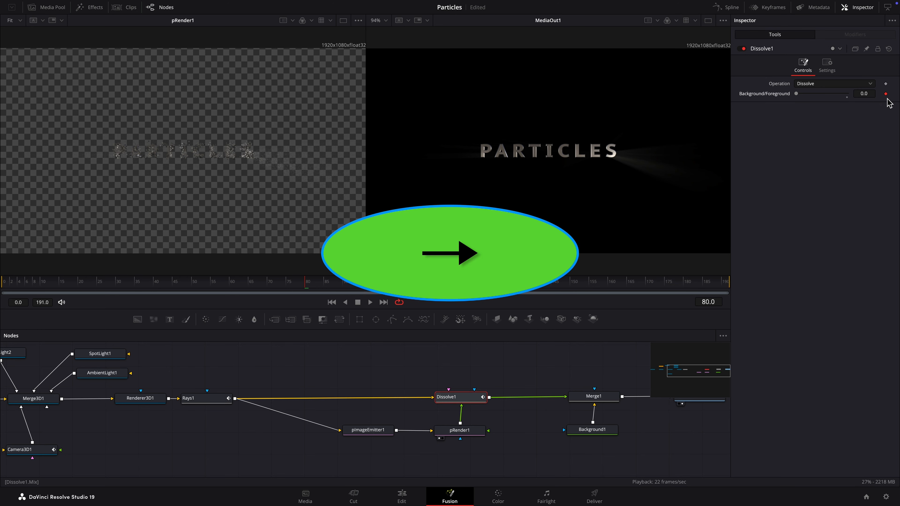
key(Right)
key(Right)
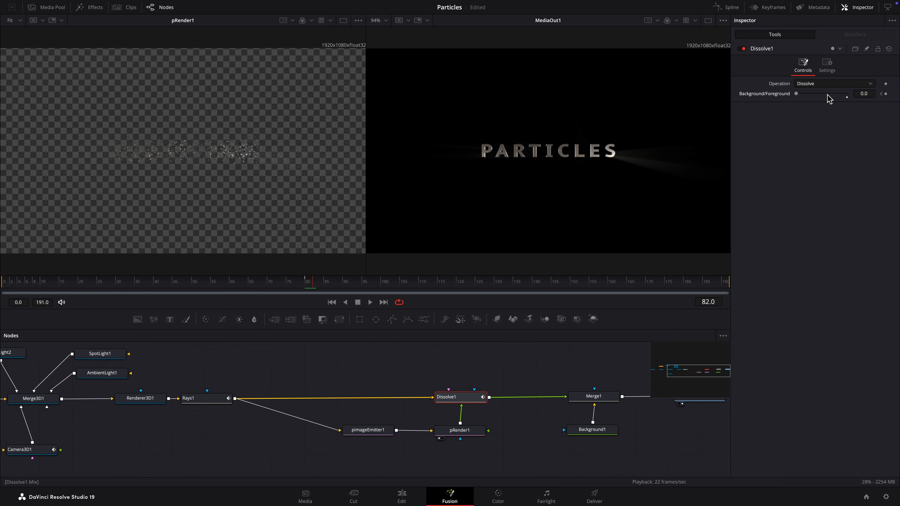
drag(795, 93, 861, 101)
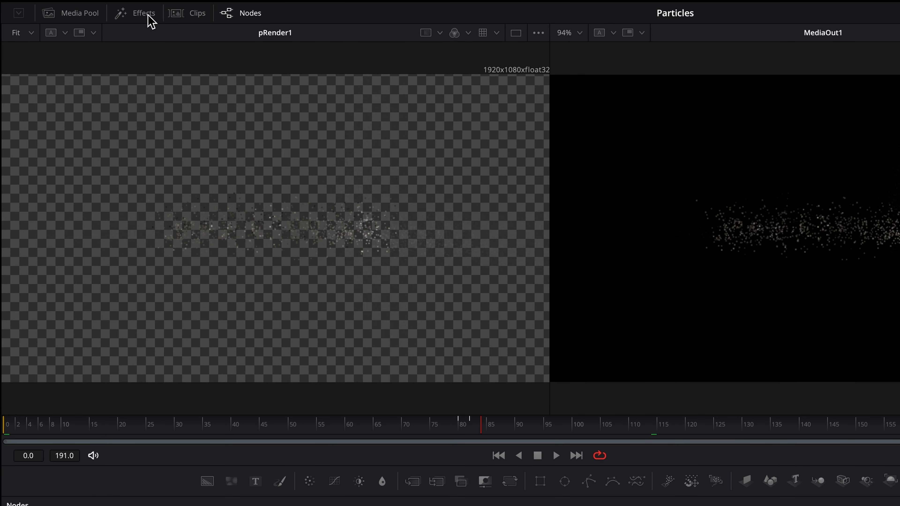
Add an unconnected pVortex node from the Particles tools just above pImageEmitter1 in the node graph
click(143, 13)
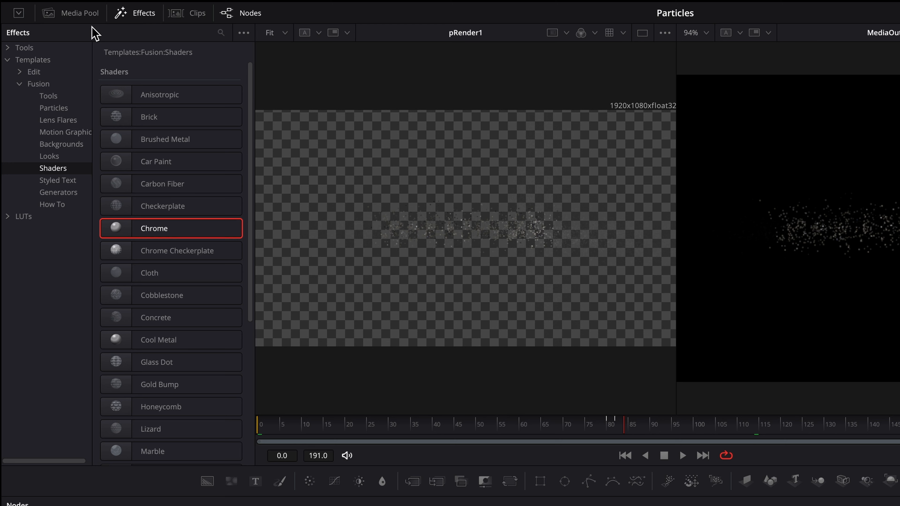
click(7, 48)
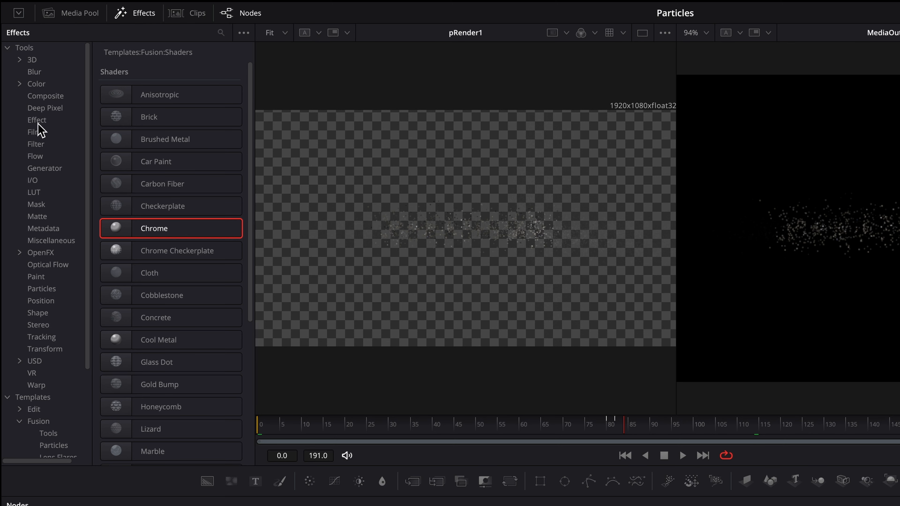
click(54, 293)
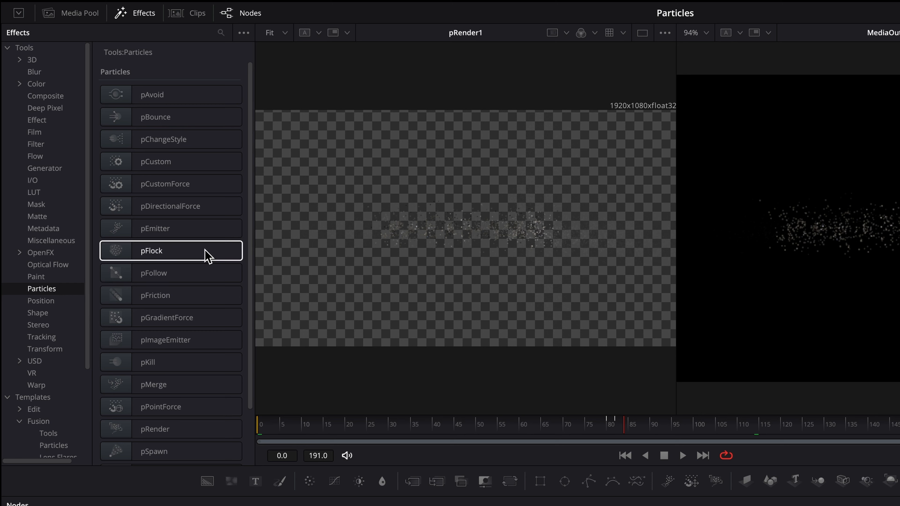
scroll(211, 252, down, 3)
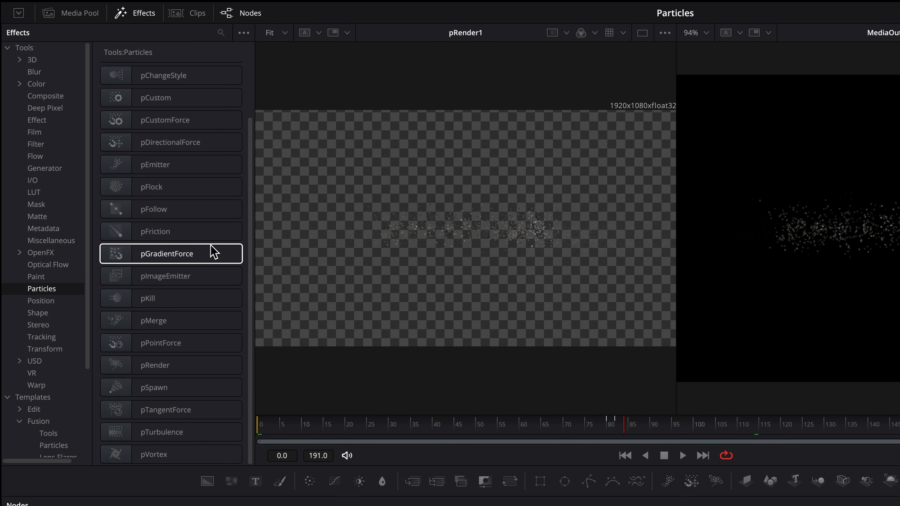
click(173, 459)
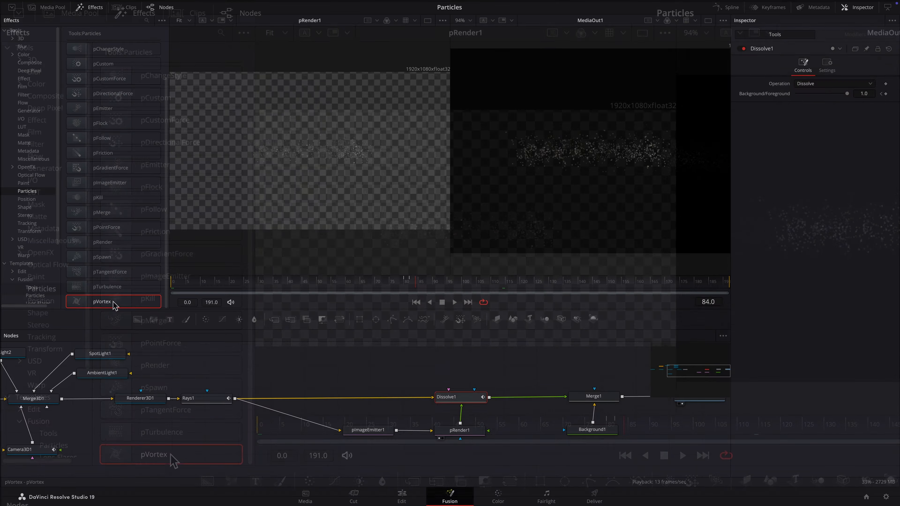
drag(113, 305, 393, 413)
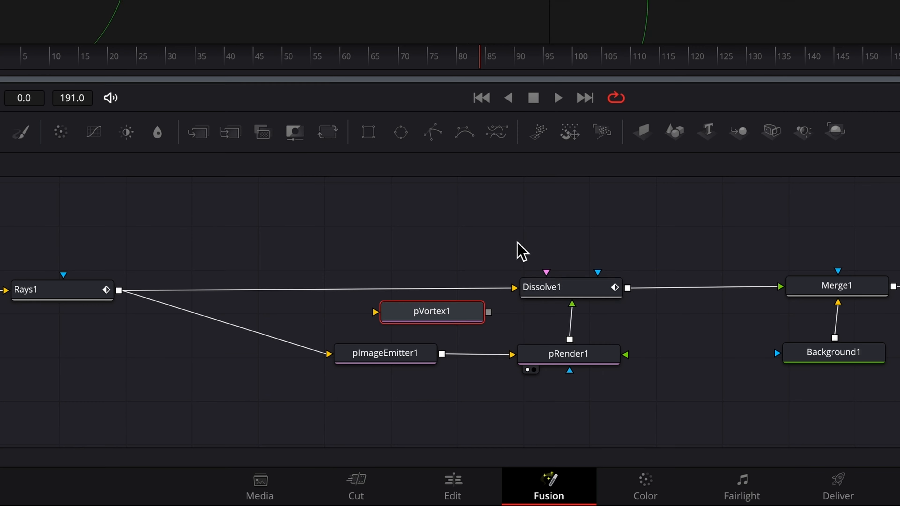
Shift Dissolve1 and pRender1 closer to Merge1, insert pVortex1 between pImageEmitter1 and pRender1, and close the effects library
drag(432, 373, 482, 447)
drag(602, 362, 731, 361)
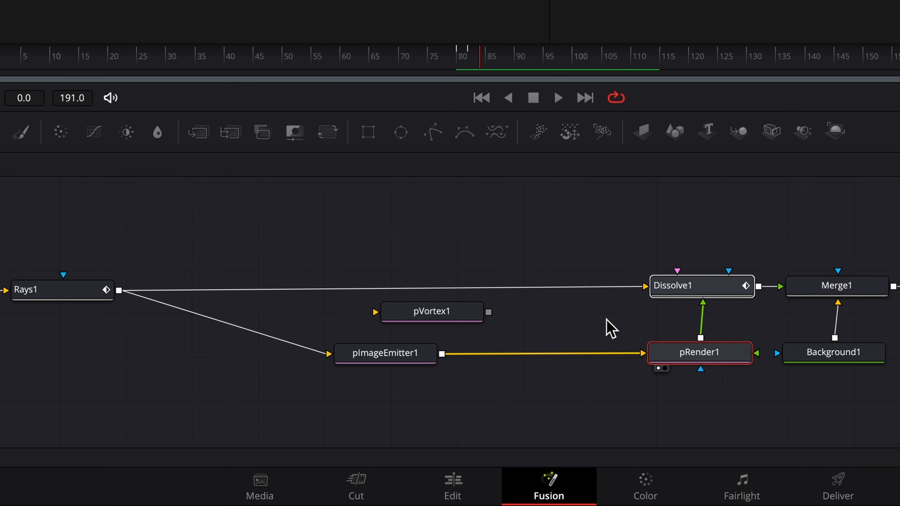
click(573, 335)
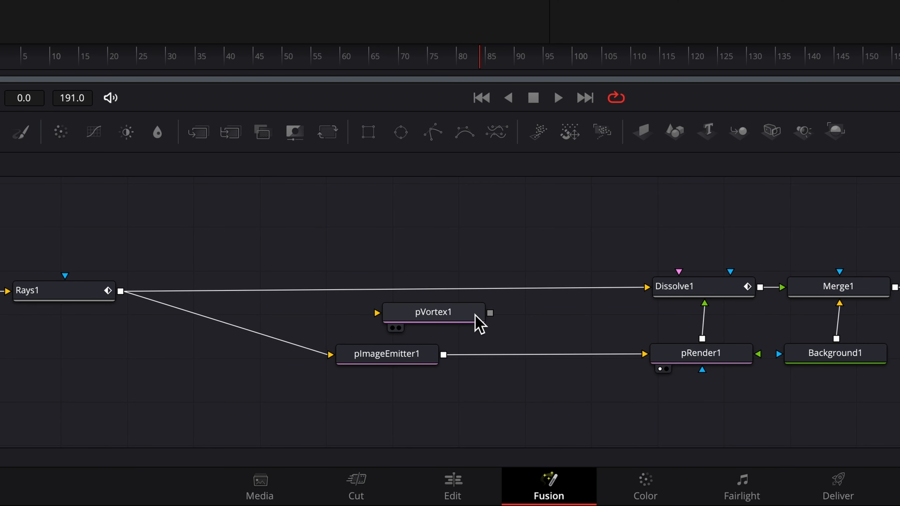
click(460, 314)
drag(460, 315, 569, 363)
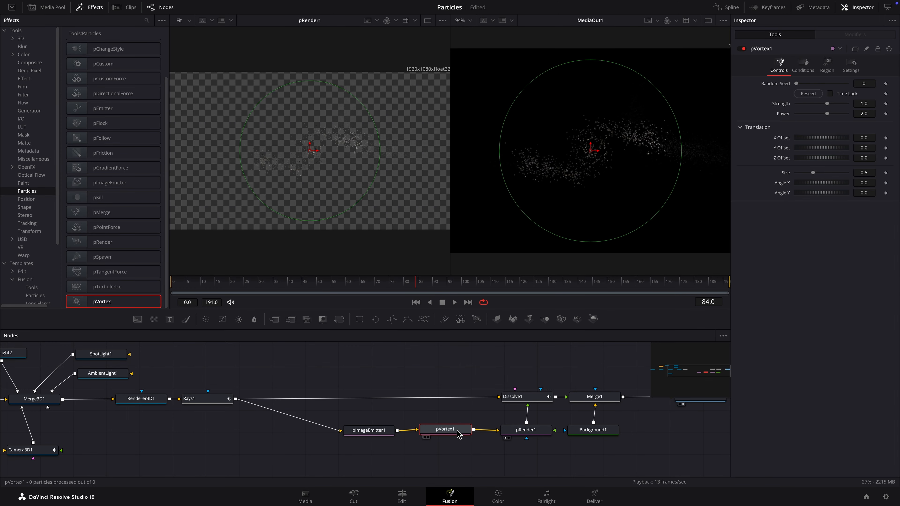
click(98, 8)
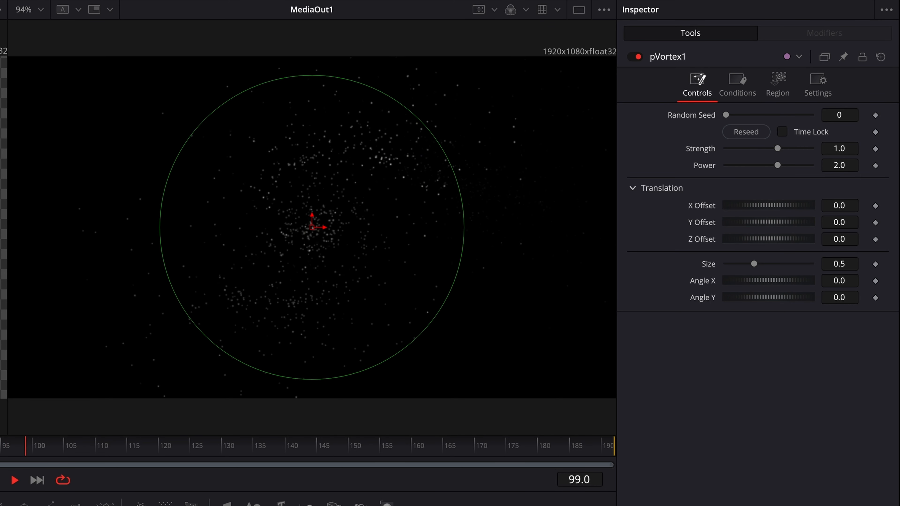
Stop playback, go to frame 95 and set pVortex1's Size to 0.626, Strength to -0.31 and Power to 1.1
key(space)
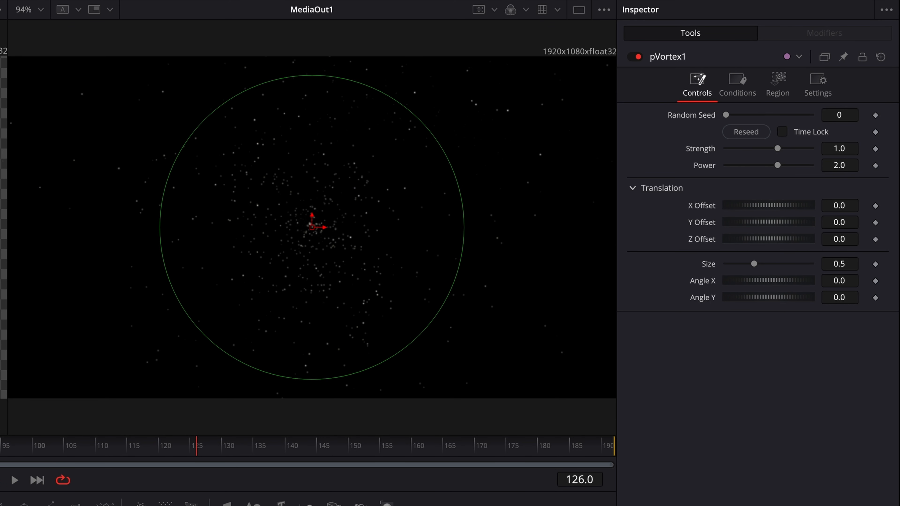
click(2, 449)
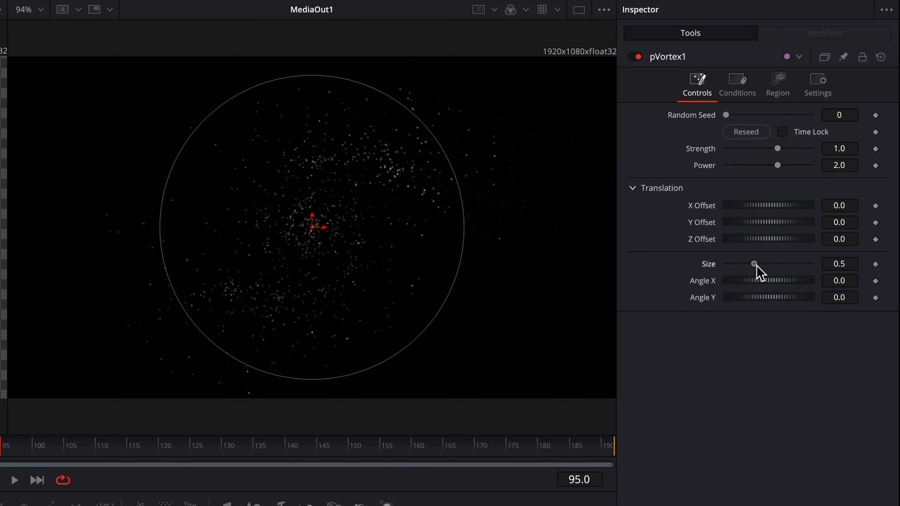
drag(754, 263, 763, 268)
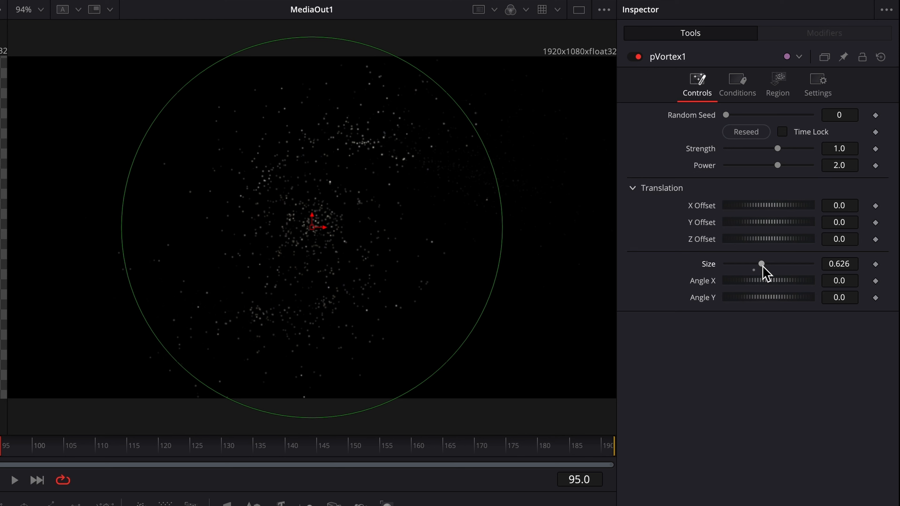
mouse_move(777, 149)
mouse_down()
mouse_move(759, 150)
mouse_move(768, 151)
mouse_up()
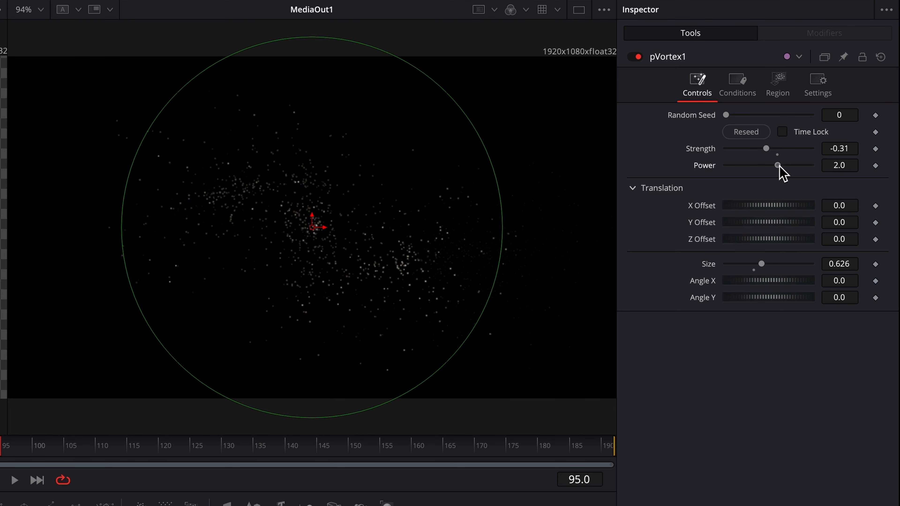
drag(778, 165, 776, 167)
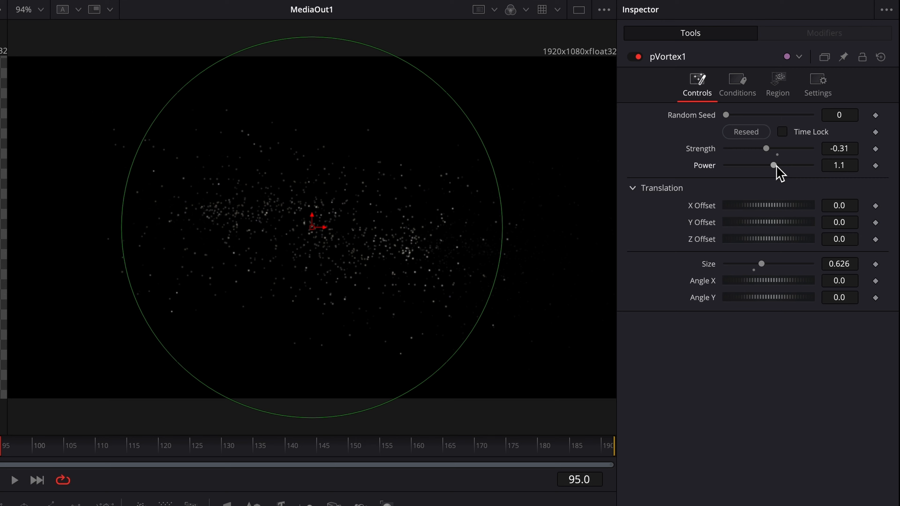
Play the vortex particle animation, stop it and return to frame 95
key(space)
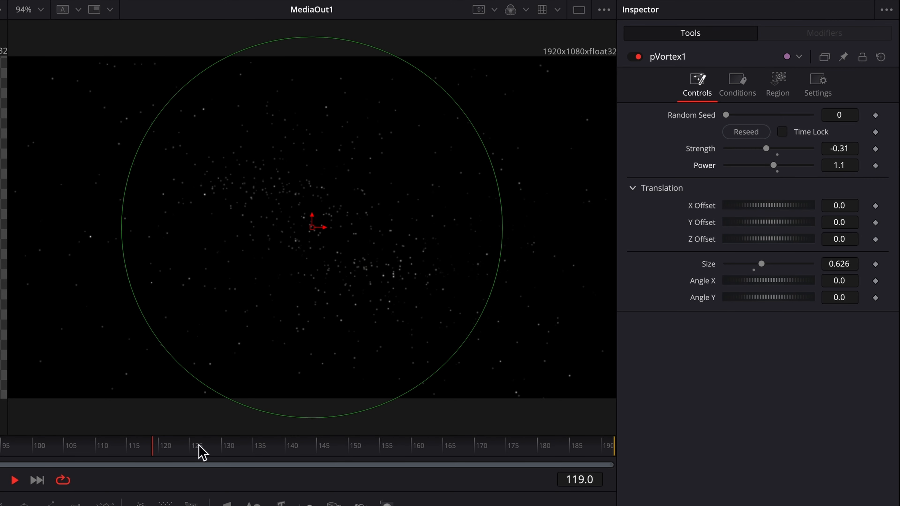
key(space)
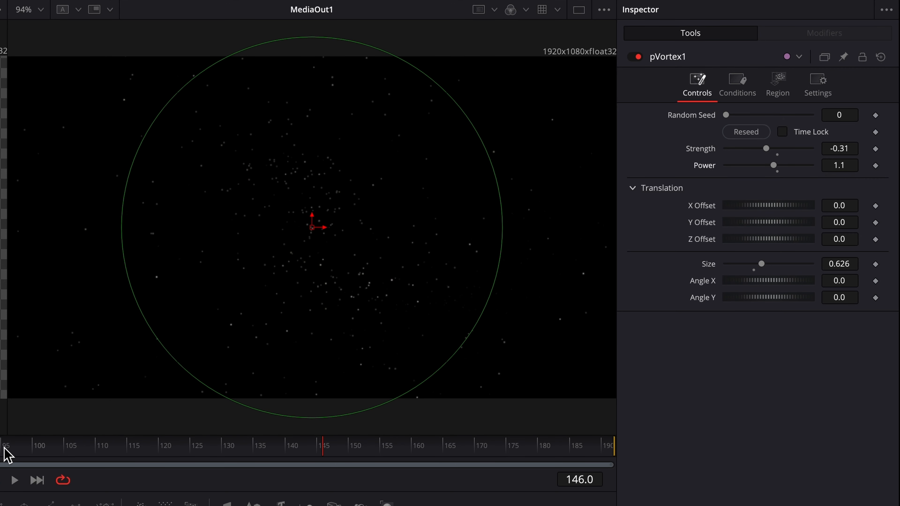
click(2, 448)
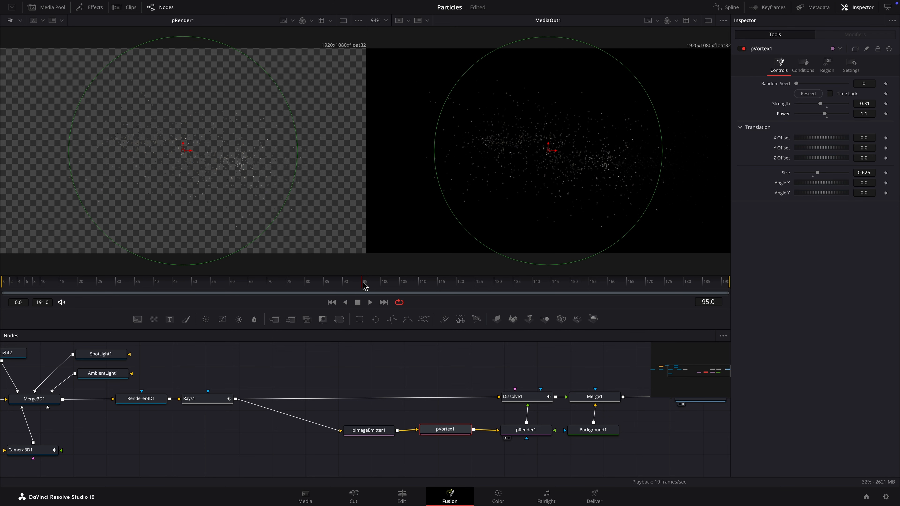
Add a stop at about 0.519 on pImageEmitter1's Color Over Life gradient and colour it Eggplant purple
click(381, 437)
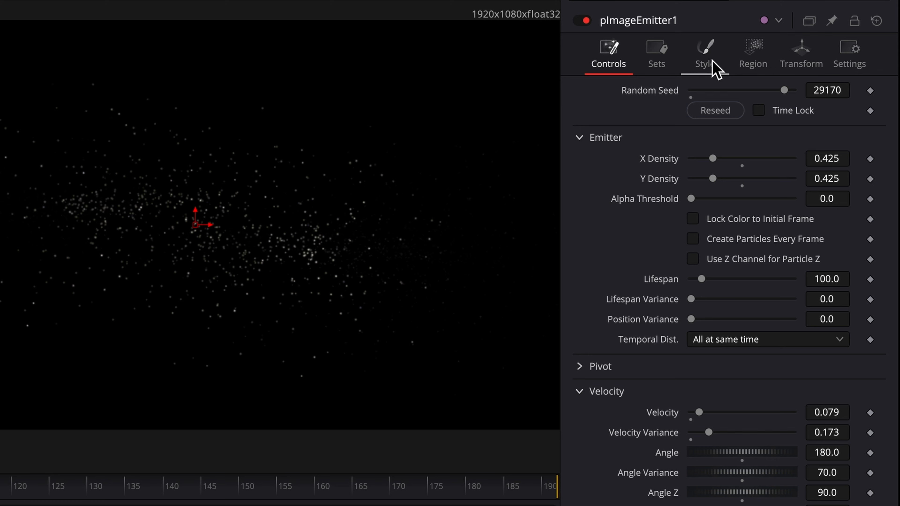
click(804, 67)
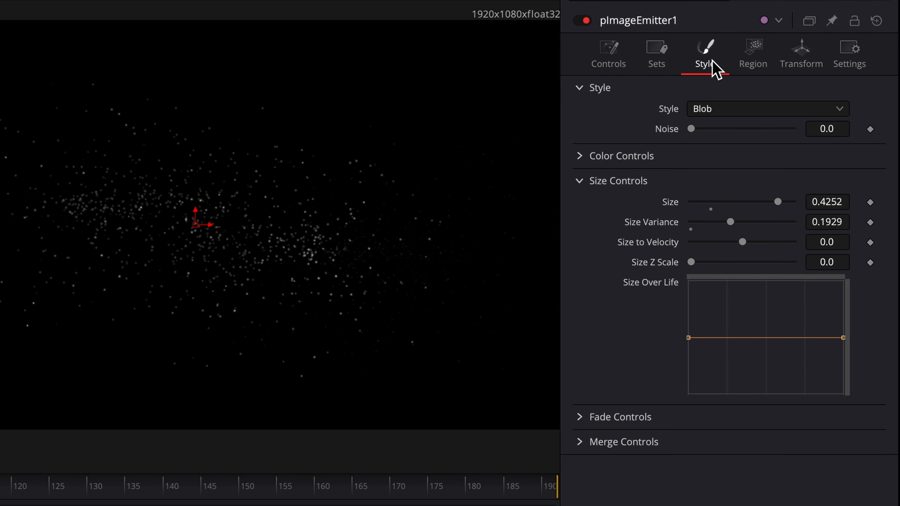
click(585, 159)
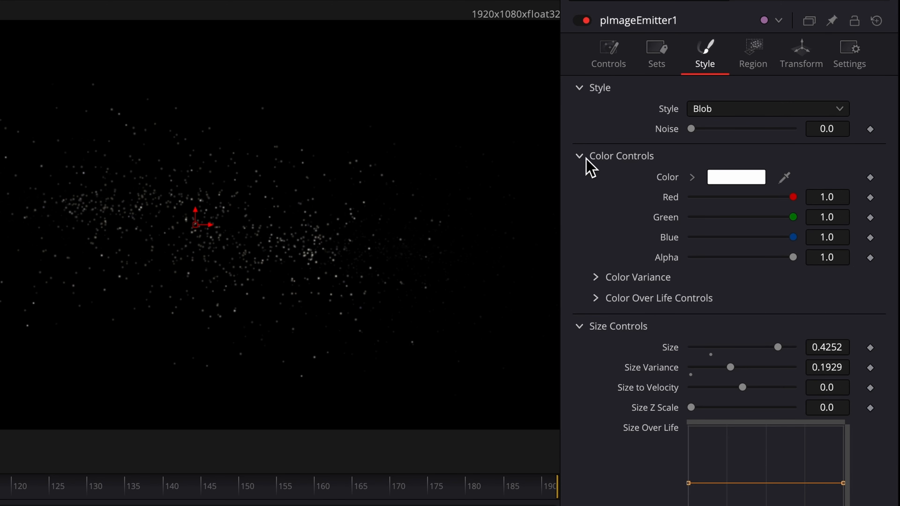
click(598, 300)
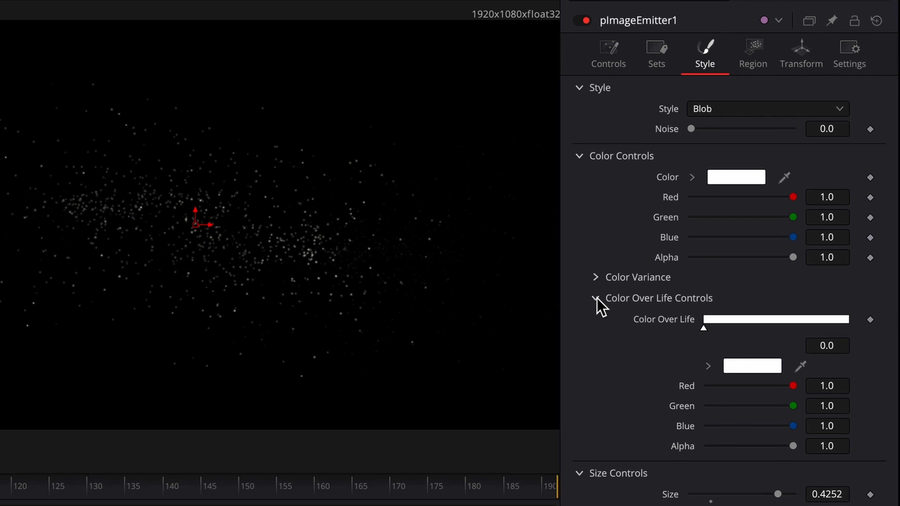
click(778, 319)
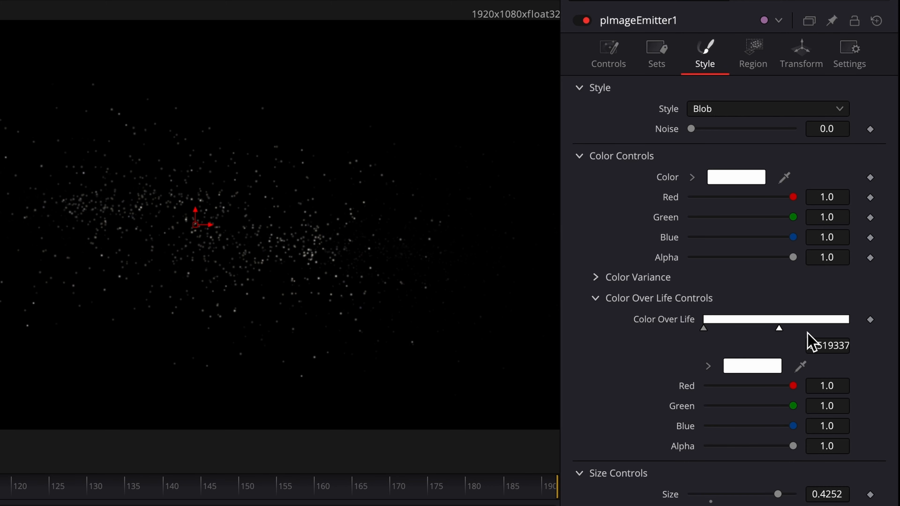
click(752, 366)
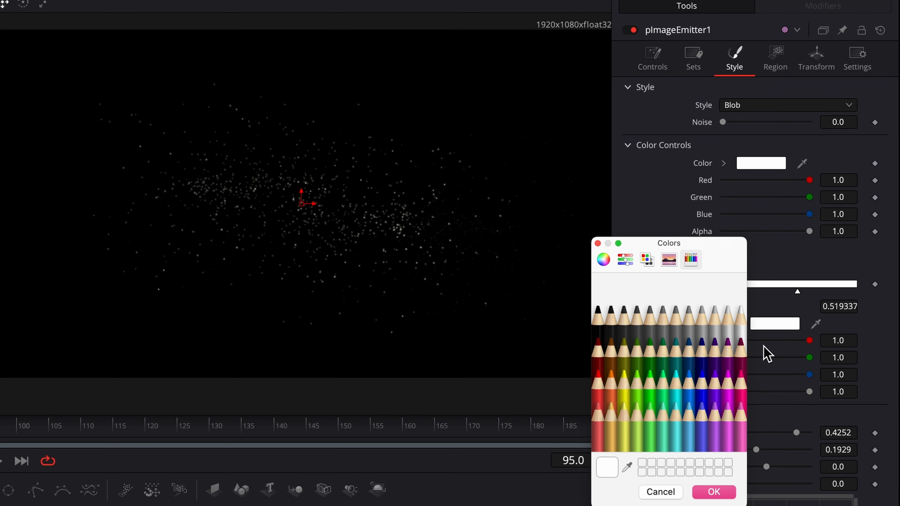
click(717, 361)
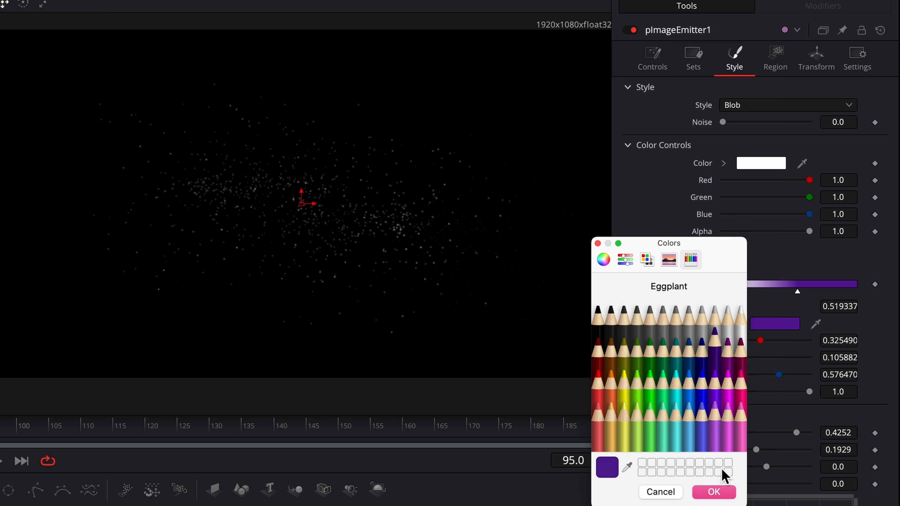
click(716, 491)
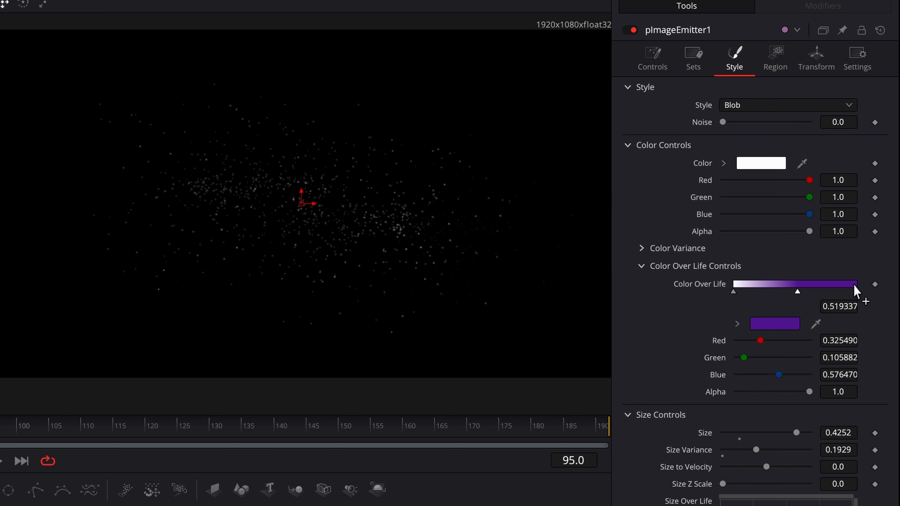
Add a light orange stop at about 0.972 on pImageEmitter1's Color Over Life gradient and bend the Size Over Life curve down toward its end
click(853, 285)
click(794, 326)
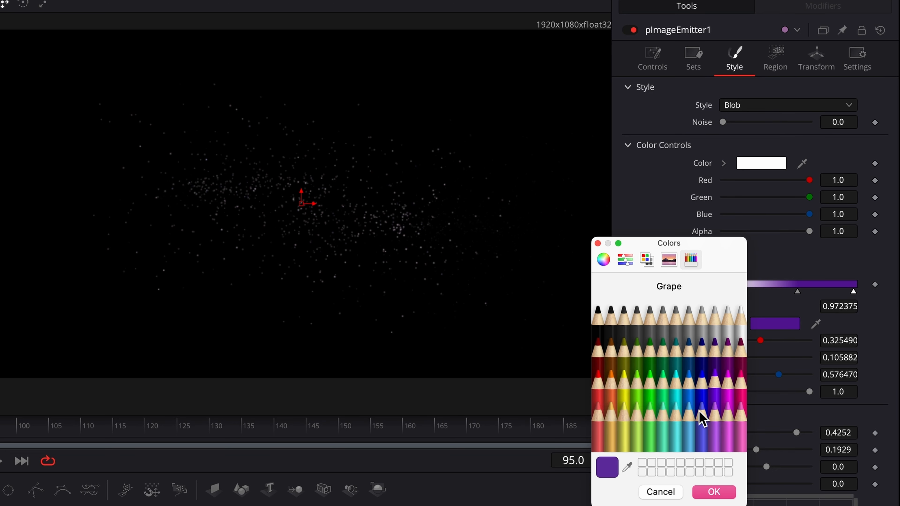
click(614, 424)
click(713, 492)
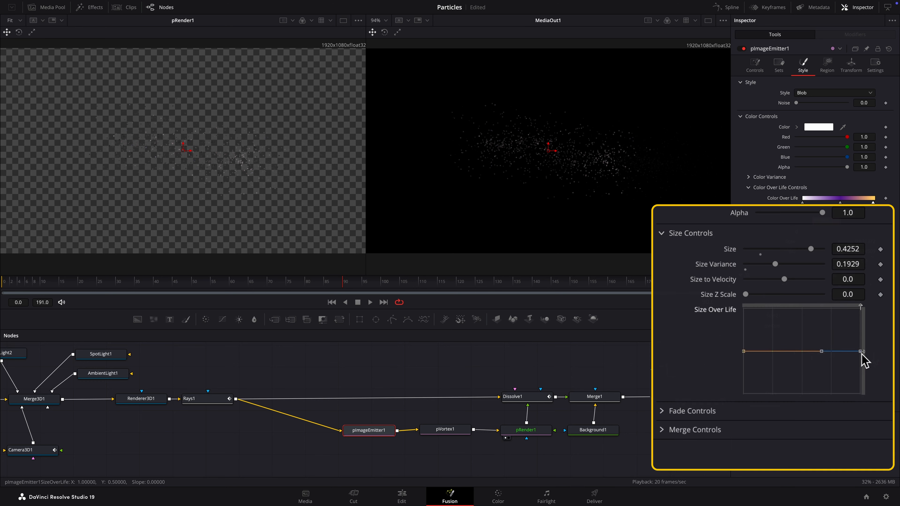
drag(872, 354, 799, 372)
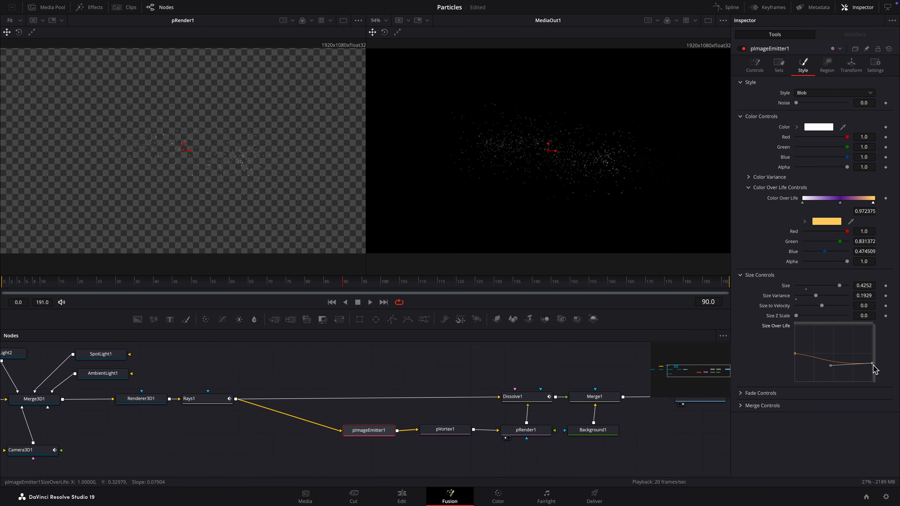
drag(872, 365, 873, 362)
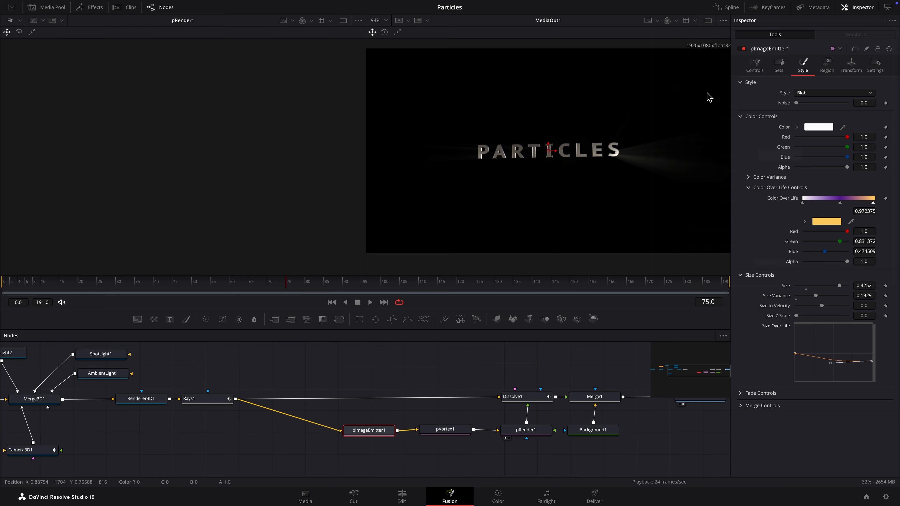
Set pImageEmitter1's Lifespan to 90 and its Lifespan Variance to 46
click(755, 66)
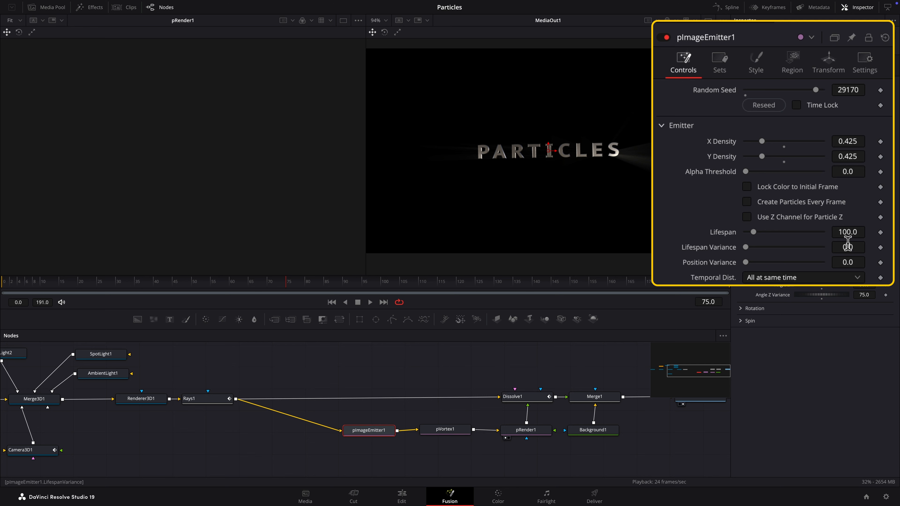
click(844, 233)
text(80)
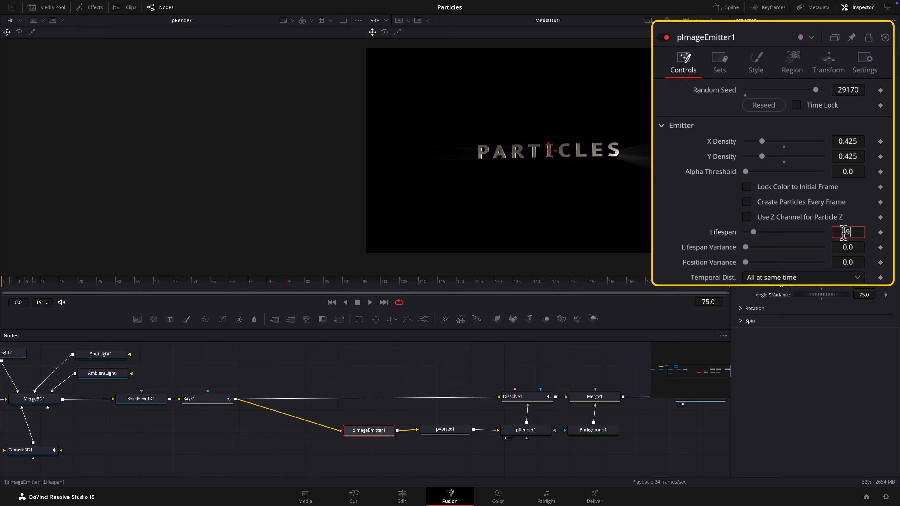
key(Tab)
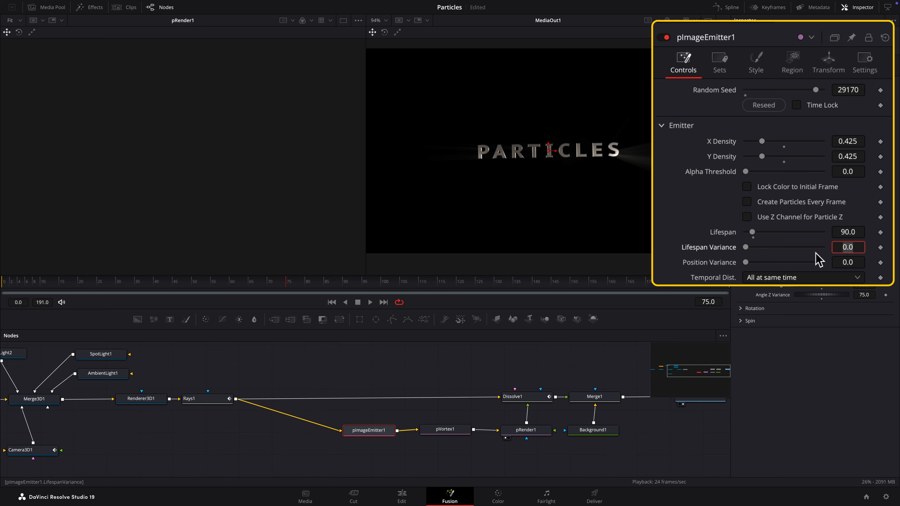
text(46)
key(Tab)
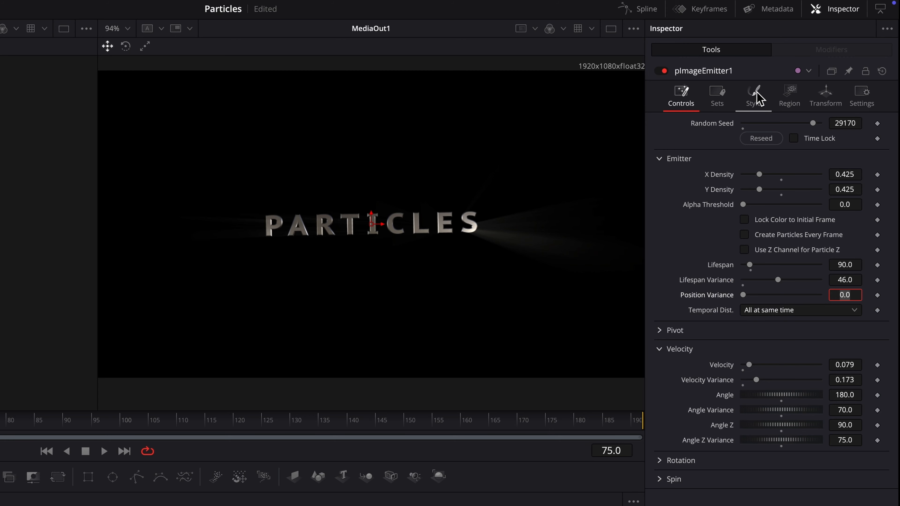
Set the Fade Out value in pImageEmitter1's style fade controls to 0.85
click(803, 64)
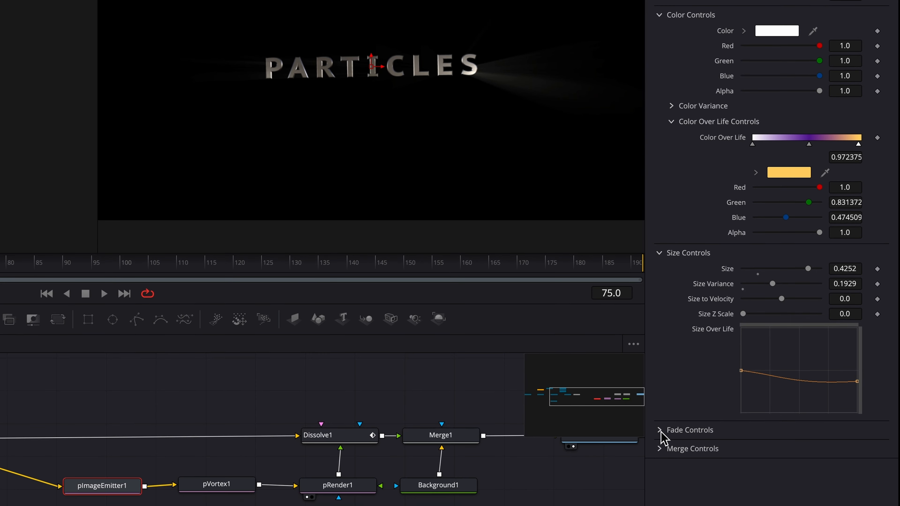
click(659, 335)
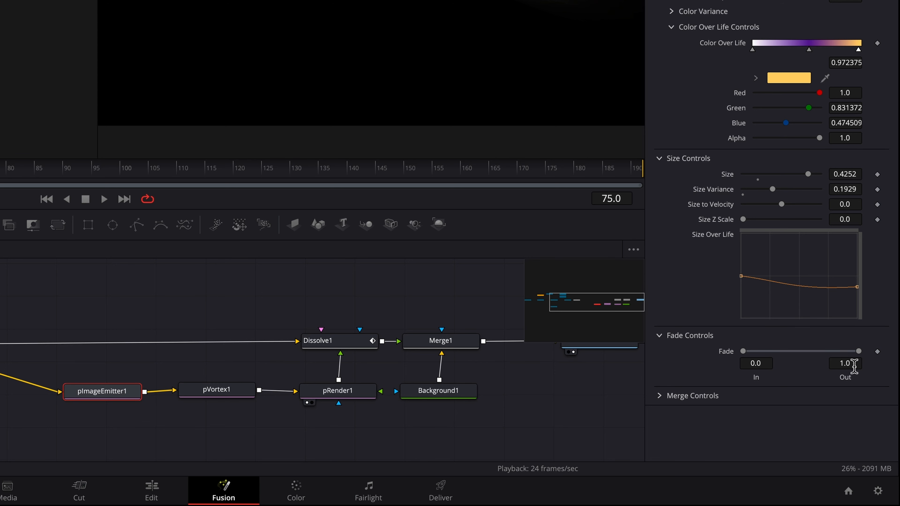
click(845, 363)
key(BackSpace)
text(0.85)
key(Return)
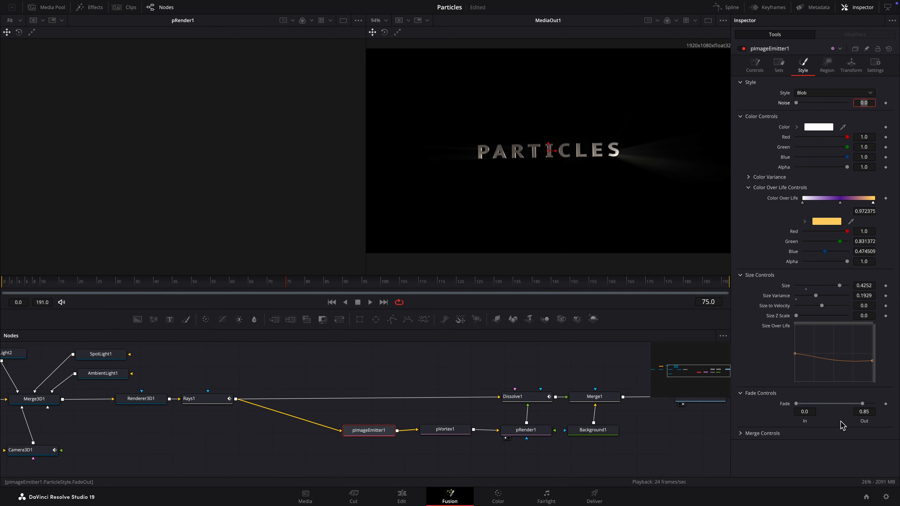
Switch to the Edit page and set the timeline playback resolution to Full
click(403, 497)
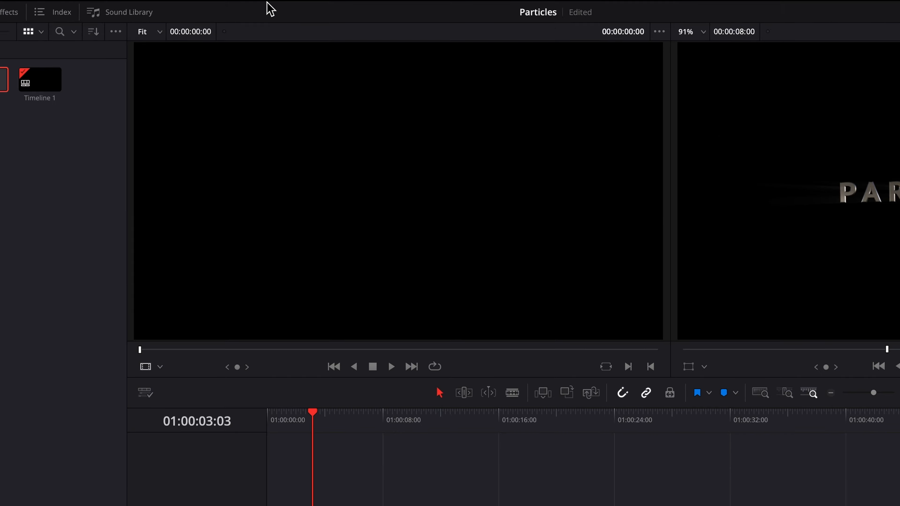
mouse_move(269, 1)
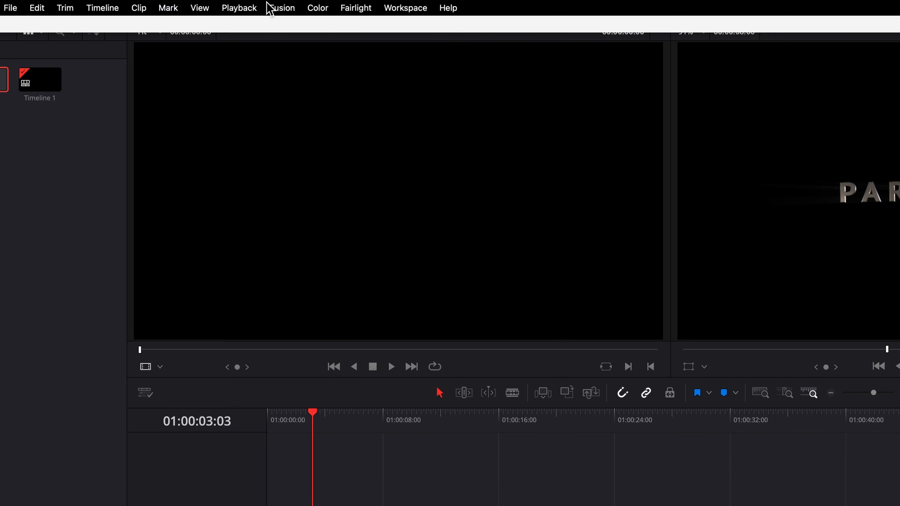
click(243, 8)
mouse_move(283, 62)
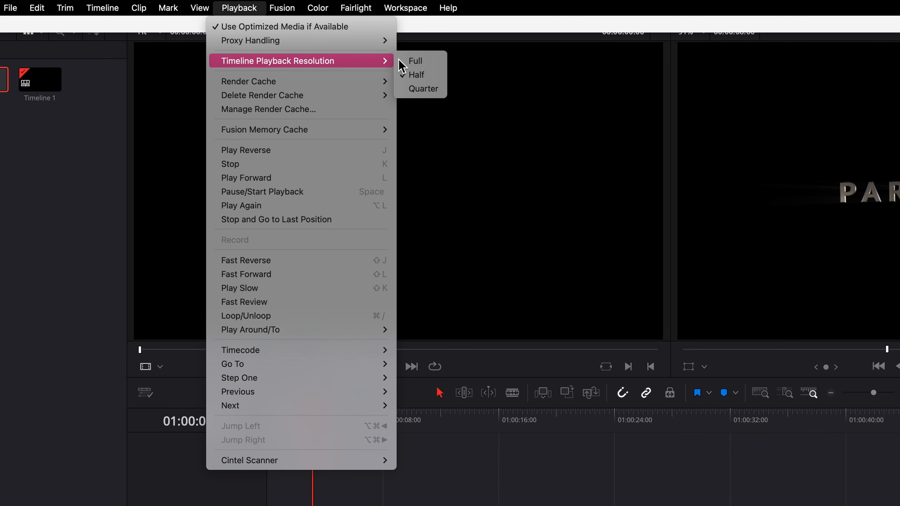
click(440, 62)
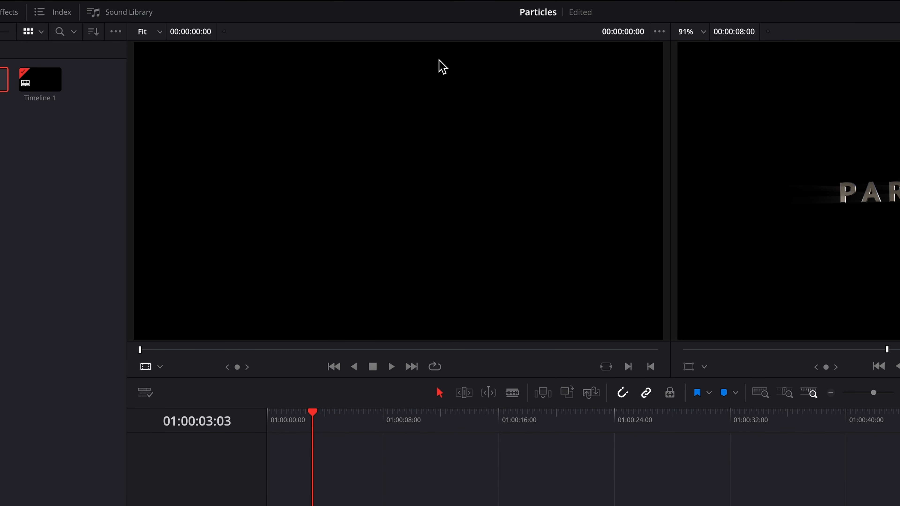
Turn on render caching for the timeline and enable loop playback in the timeline viewer
mouse_move(213, 1)
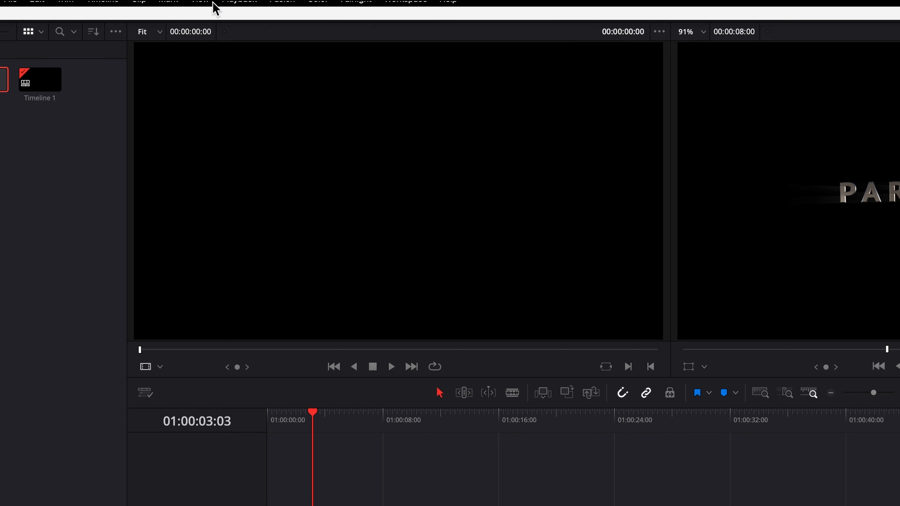
click(243, 8)
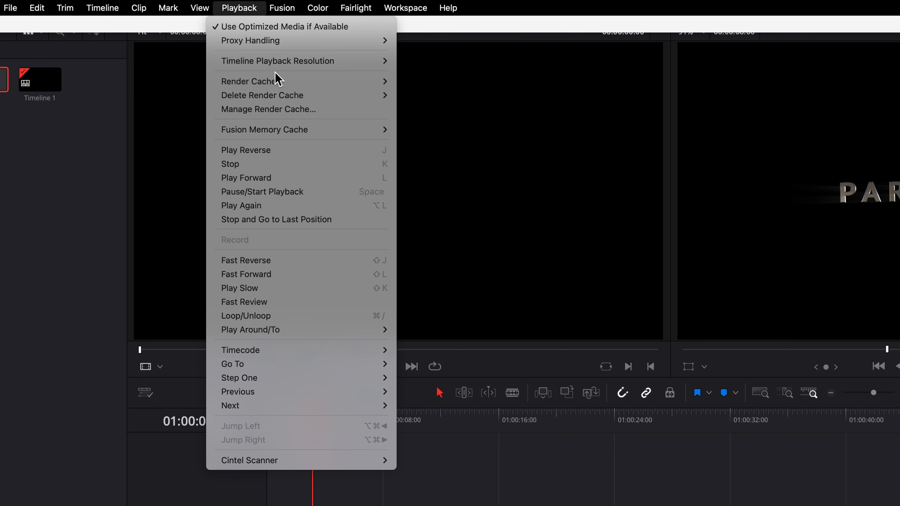
mouse_move(285, 81)
click(410, 99)
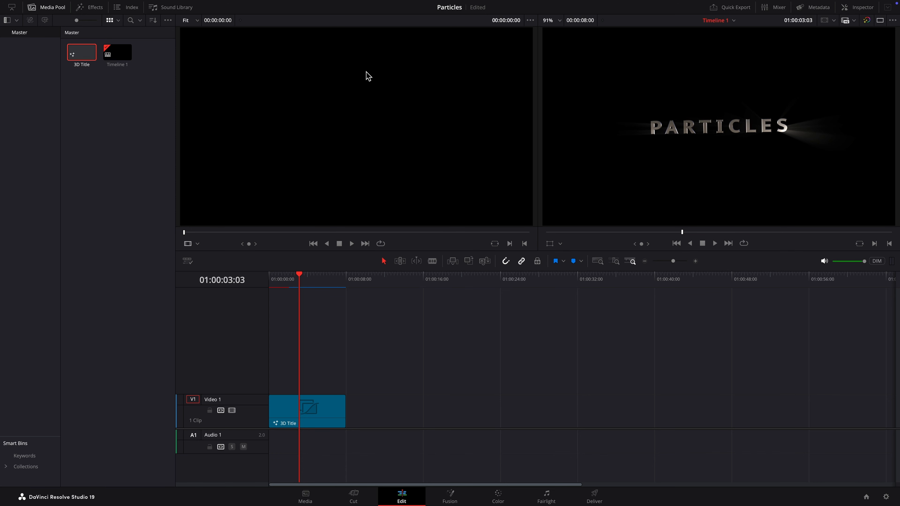
click(743, 243)
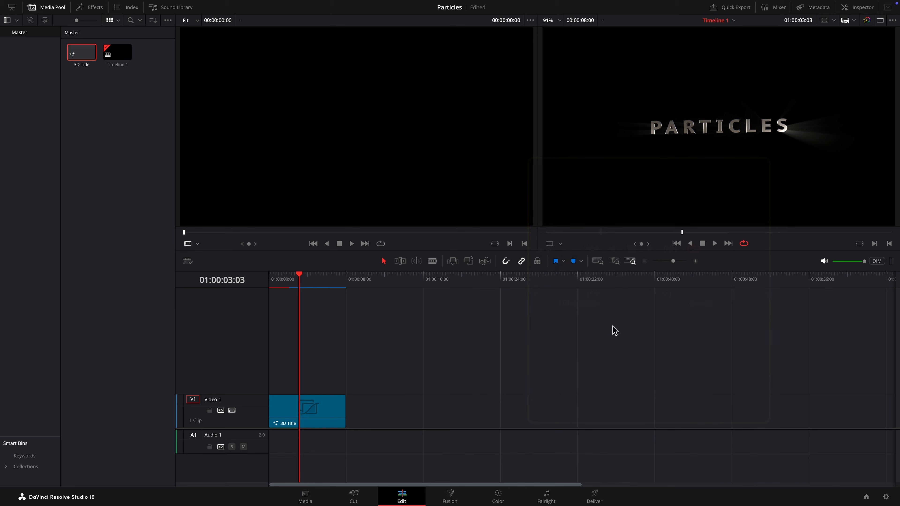